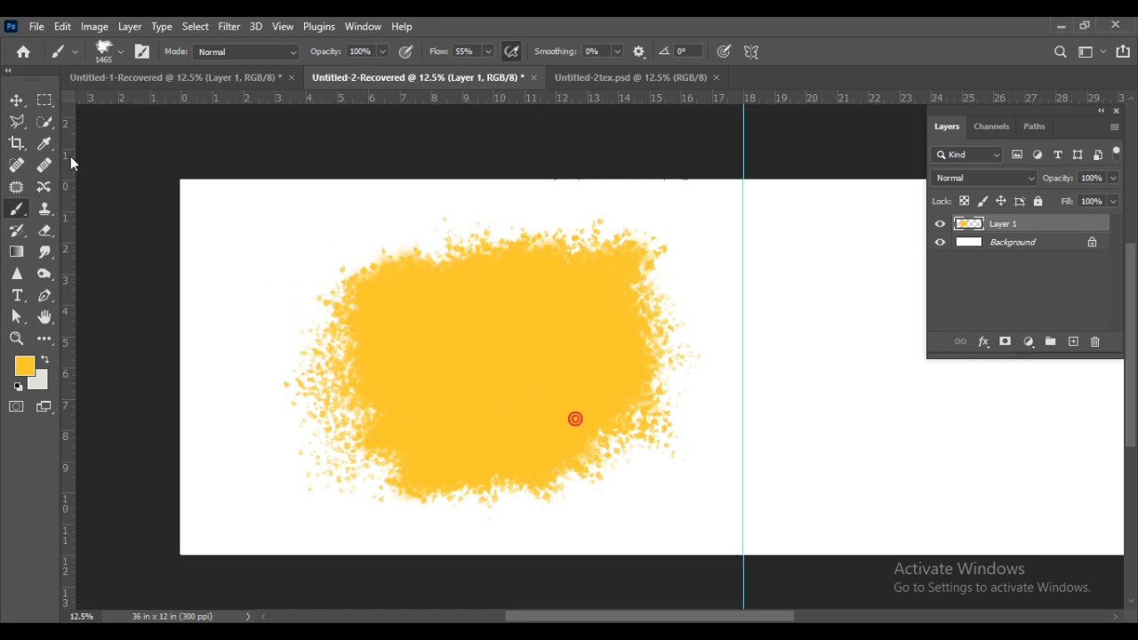
Scale the yellow brush splash down to about 91% and move it toward the left edge of the page
click(19, 103)
drag(450, 392, 386, 411)
key(ctrl+t)
drag(640, 531, 622, 521)
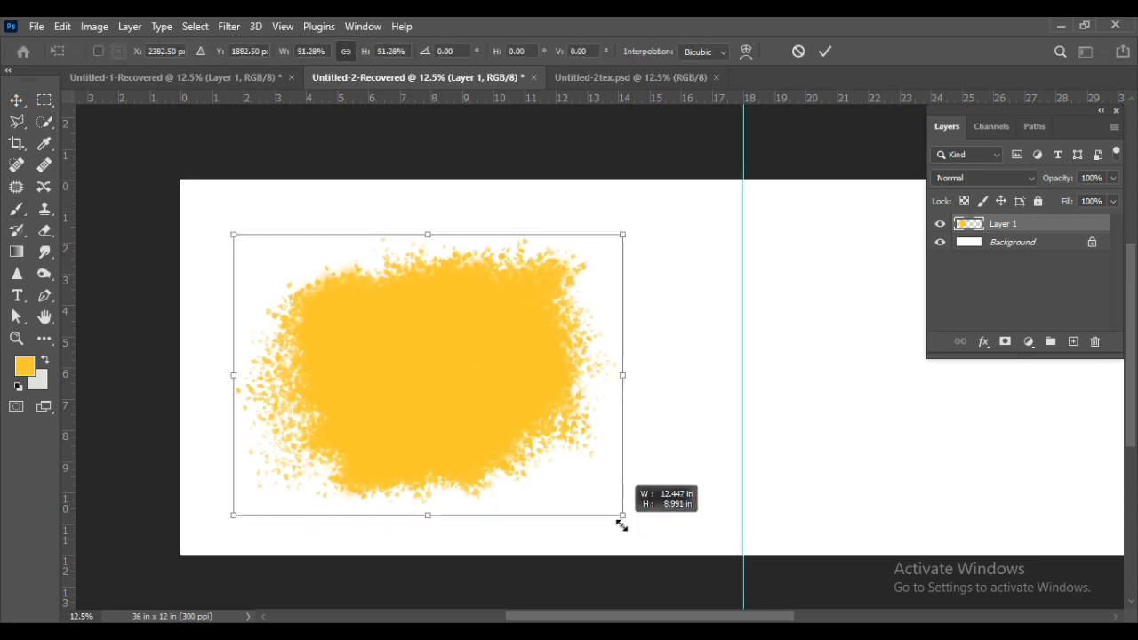
mouse_move(427, 379)
mouse_down()
mouse_move(385, 378)
mouse_move(409, 385)
mouse_up()
key(Return)
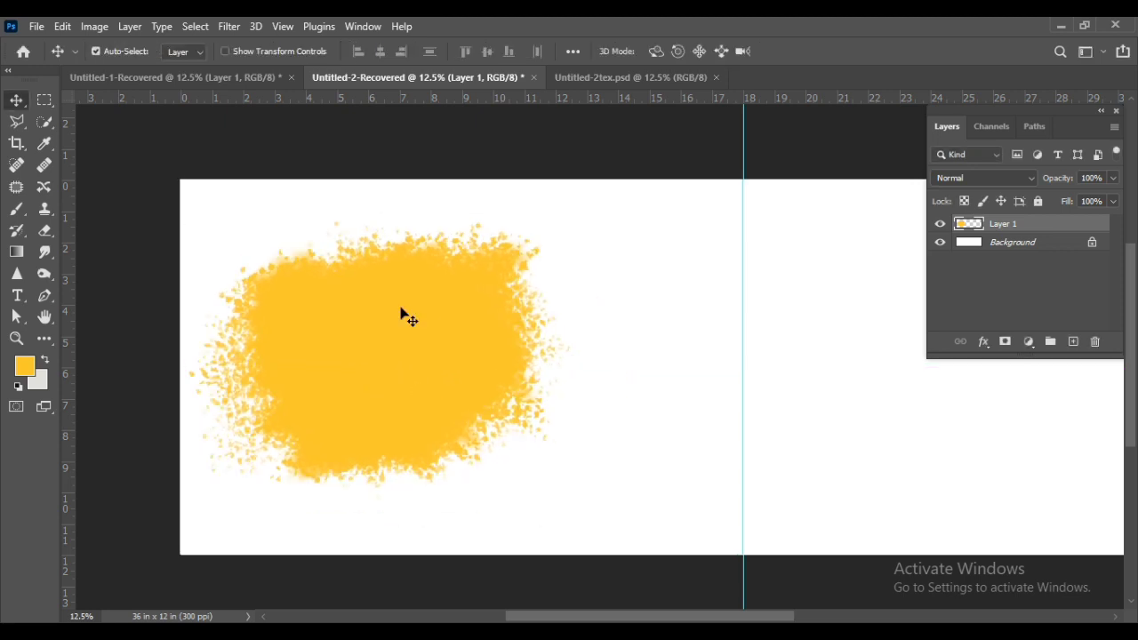
Bring the couple photo from Untitled-1 into Untitled-2, place it over the yellow splash and clip it to Layer 1
click(165, 78)
drag(555, 240, 400, 341)
drag(408, 394, 478, 364)
right_click(1010, 228)
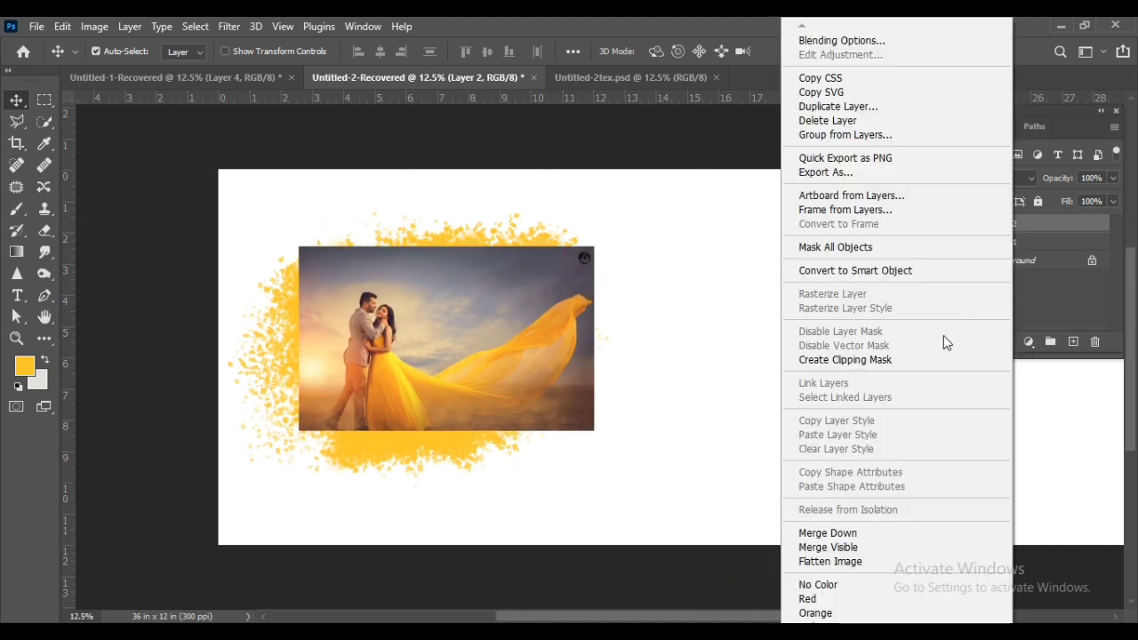
click(907, 360)
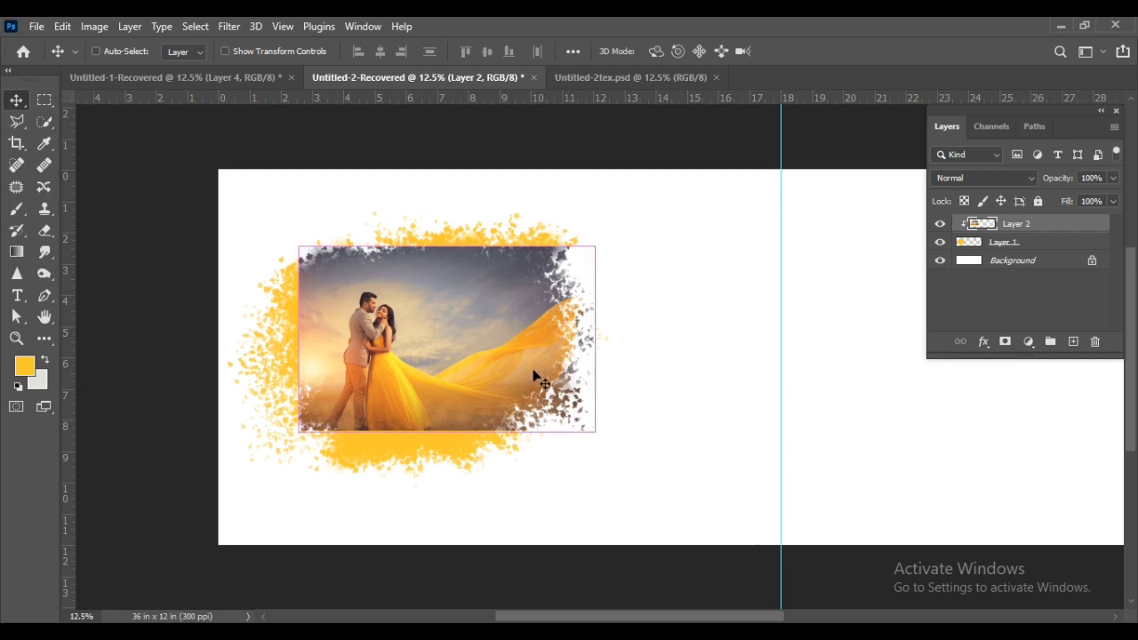
Enlarge the clipped couple photo and reposition it to fill the whole splash shape
key(ctrl+t)
drag(593, 433, 717, 470)
drag(482, 358, 522, 381)
key(Return)
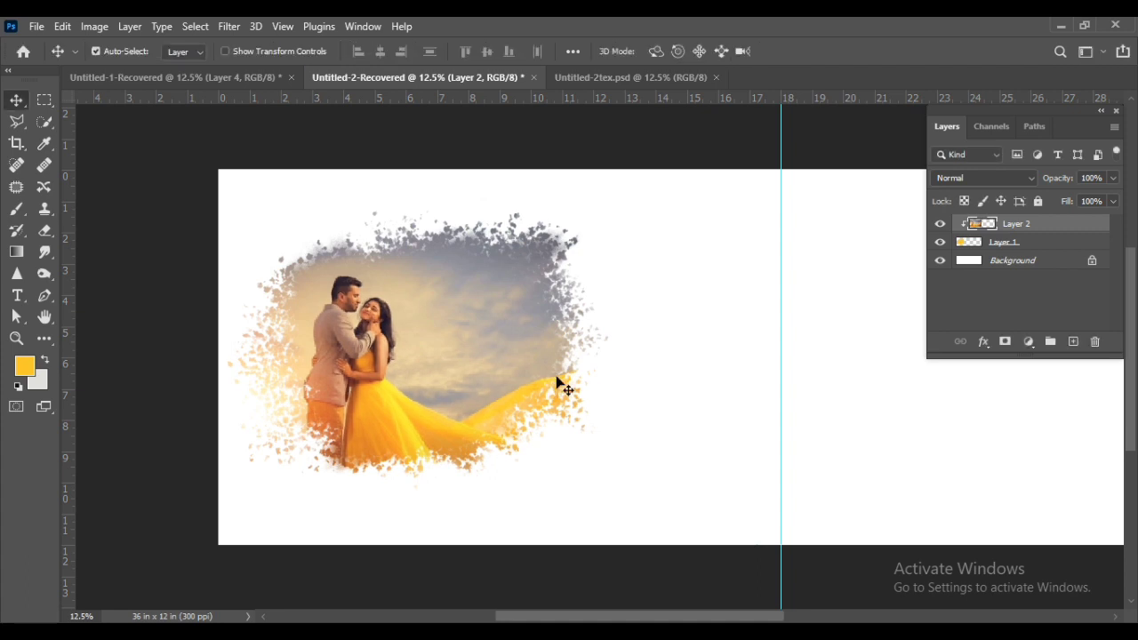
Stretch the Layer 1 splash to about 112% width and 99% height, and nudge the clipped photo slightly right
click(978, 241)
key(ctrl+t)
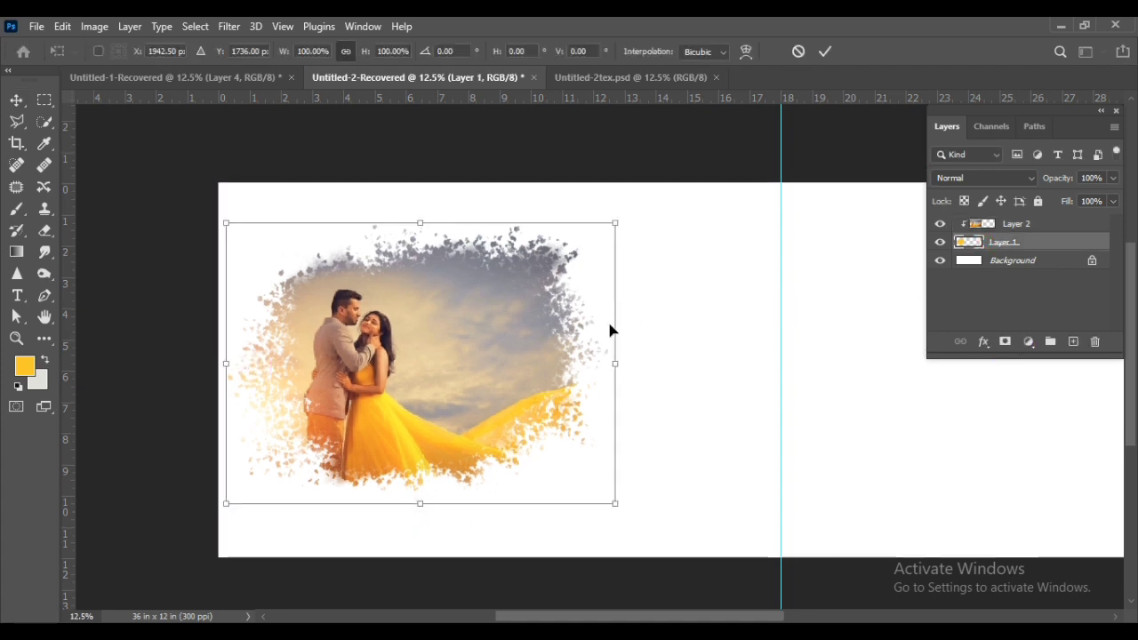
drag(424, 223, 422, 209)
drag(615, 357, 663, 356)
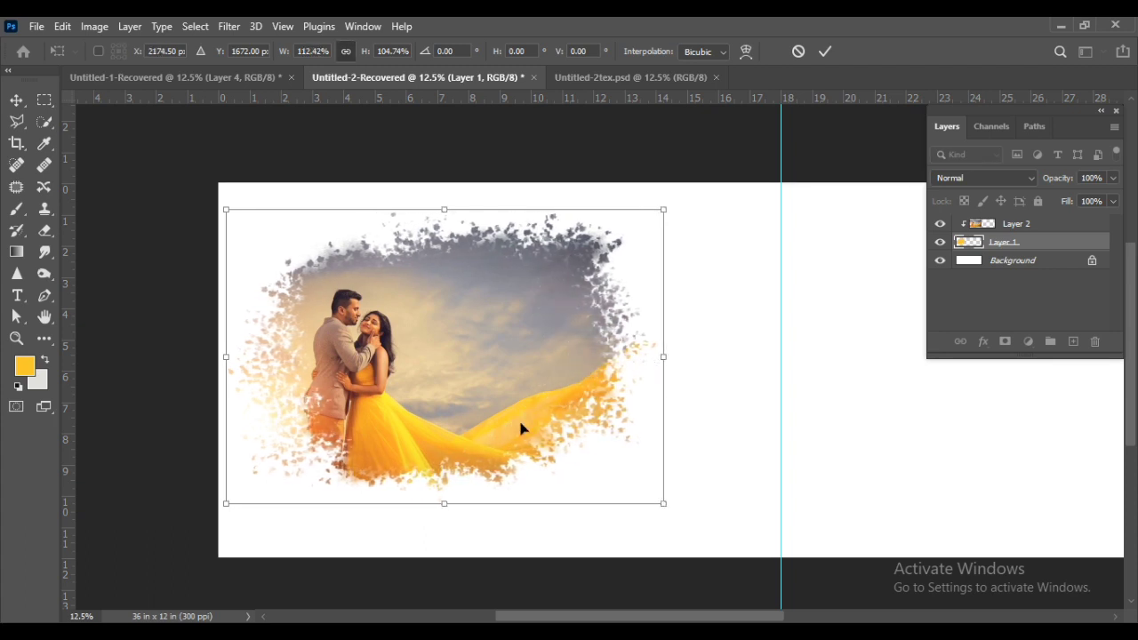
mouse_move(450, 506)
mouse_down()
mouse_move(455, 490)
mouse_move(454, 501)
mouse_up()
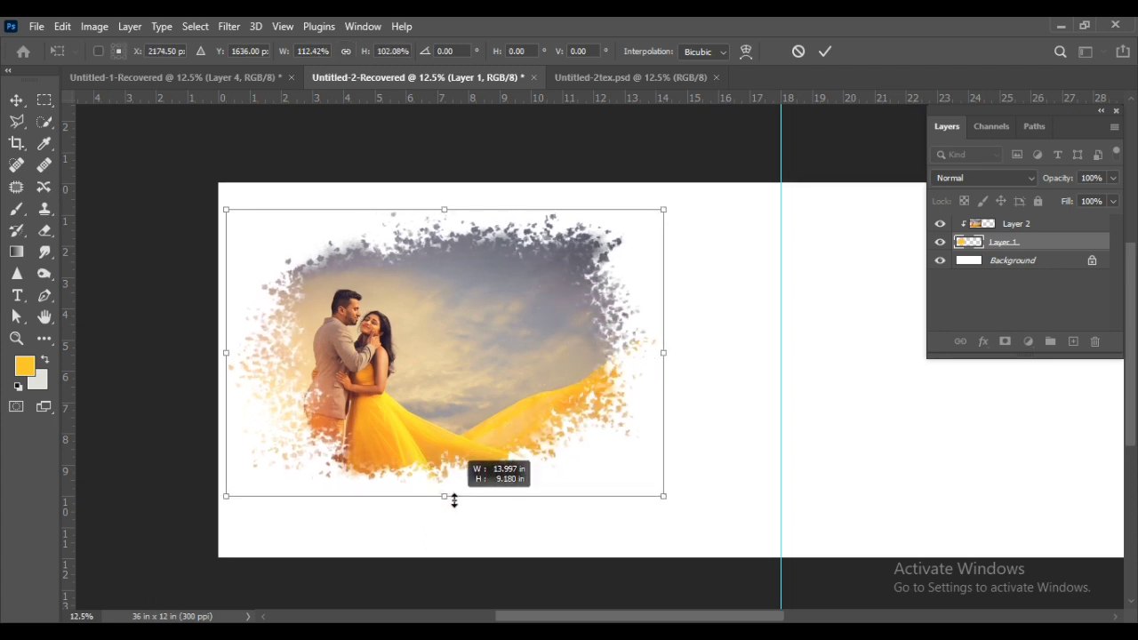
drag(442, 204, 449, 212)
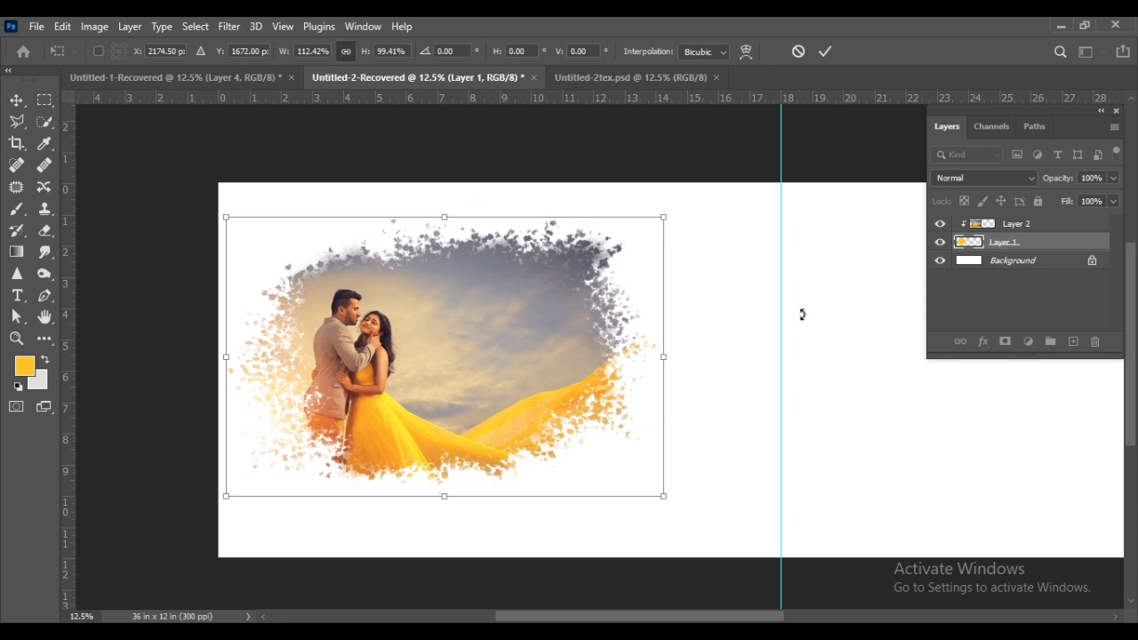
click(681, 371)
drag(341, 359, 353, 357)
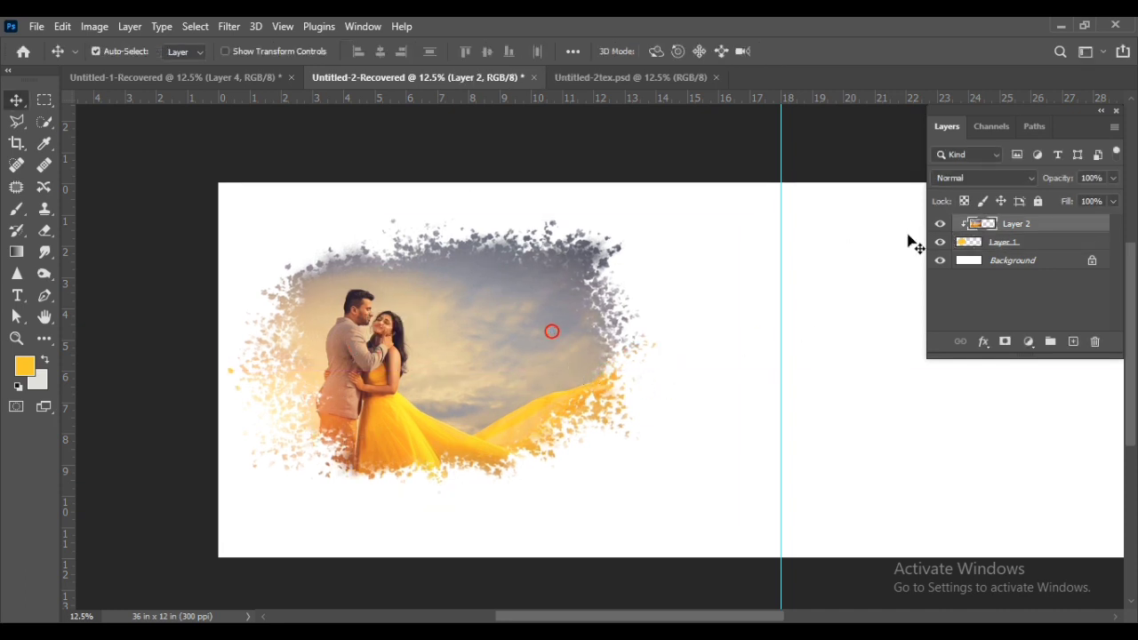
Copy the "Its Your Dream Day" text from Untitled-2tex.psd onto the photo's sky area and scale it down
click(584, 76)
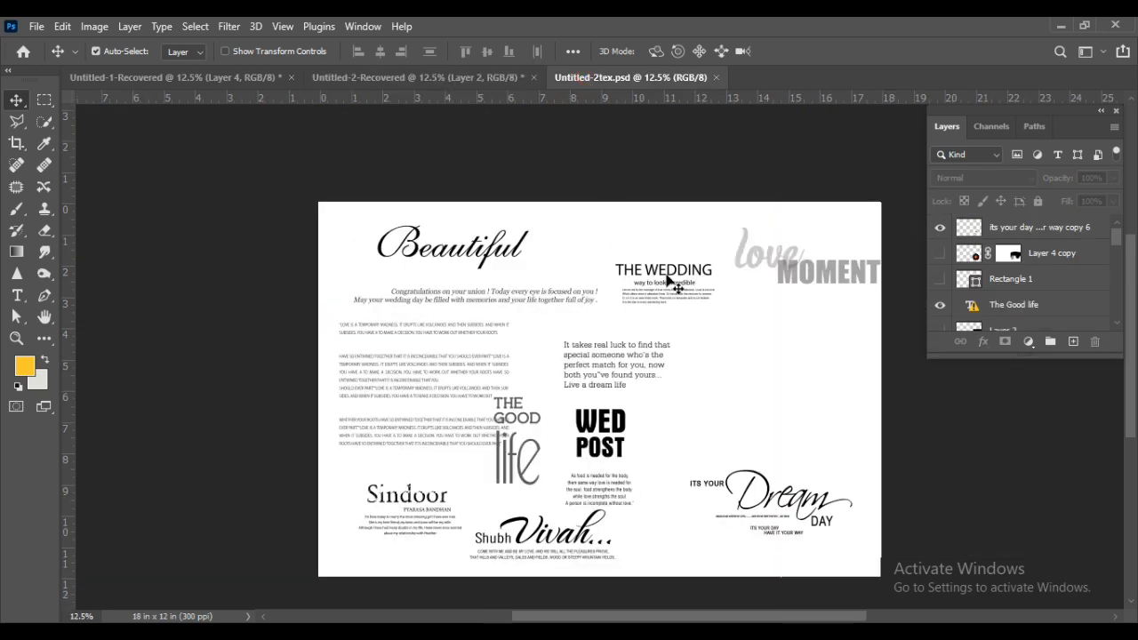
click(790, 504)
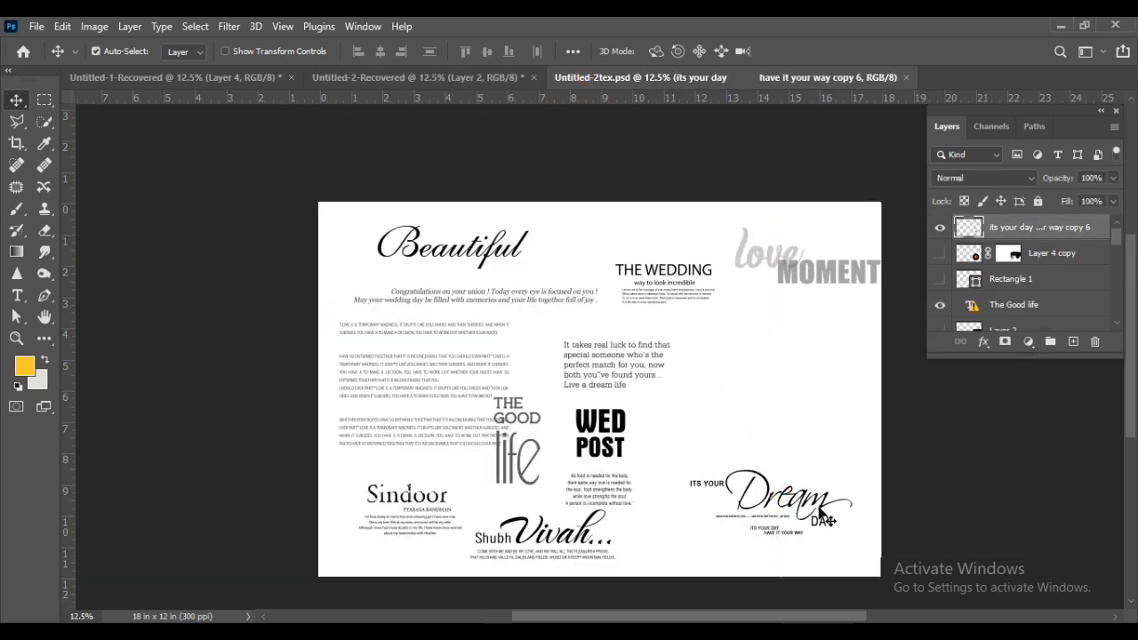
drag(839, 507, 400, 350)
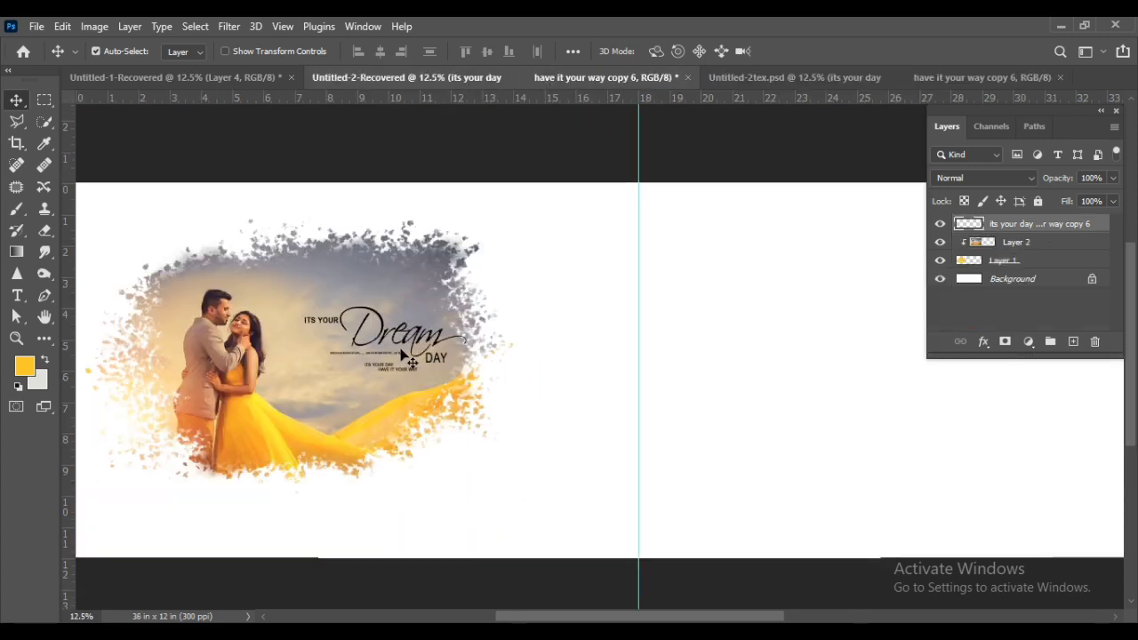
key(ctrl+t)
drag(472, 382, 423, 346)
key(Return)
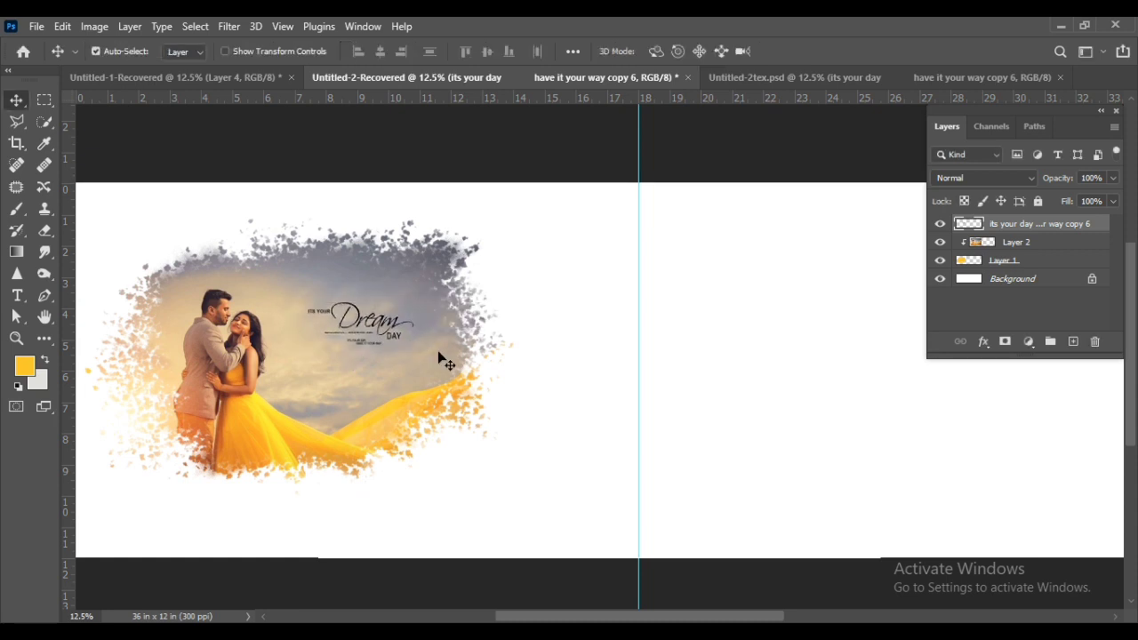
Add a Color Overlay to the Dream Day text layer, trying white before setting it to black (000000)
double_click(1101, 229)
drag(348, 213, 820, 199)
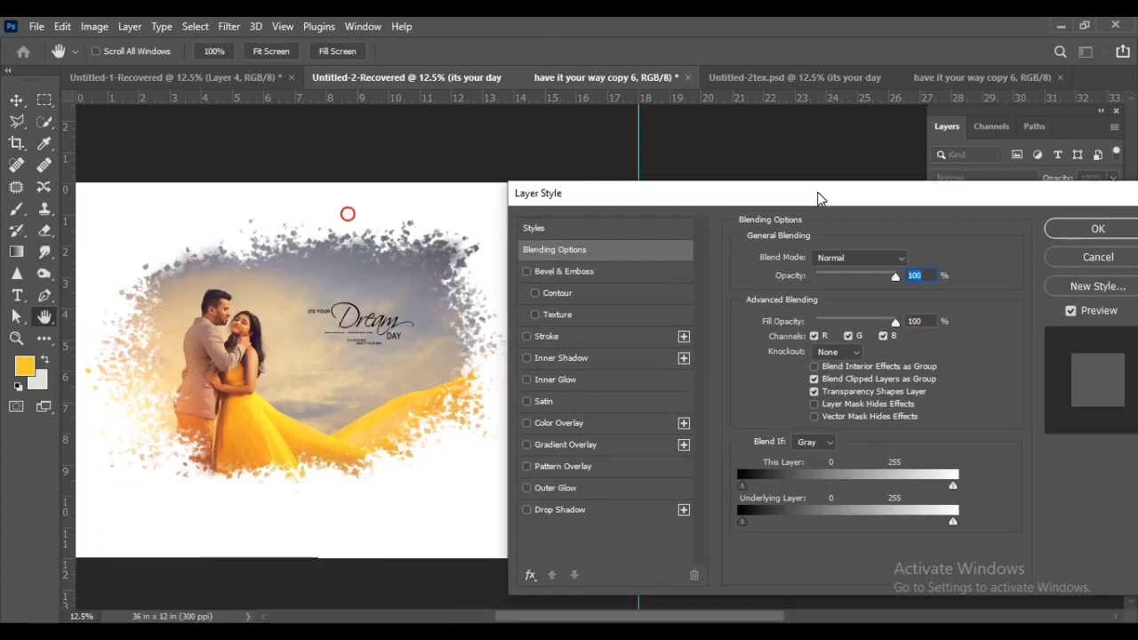
click(578, 424)
click(910, 258)
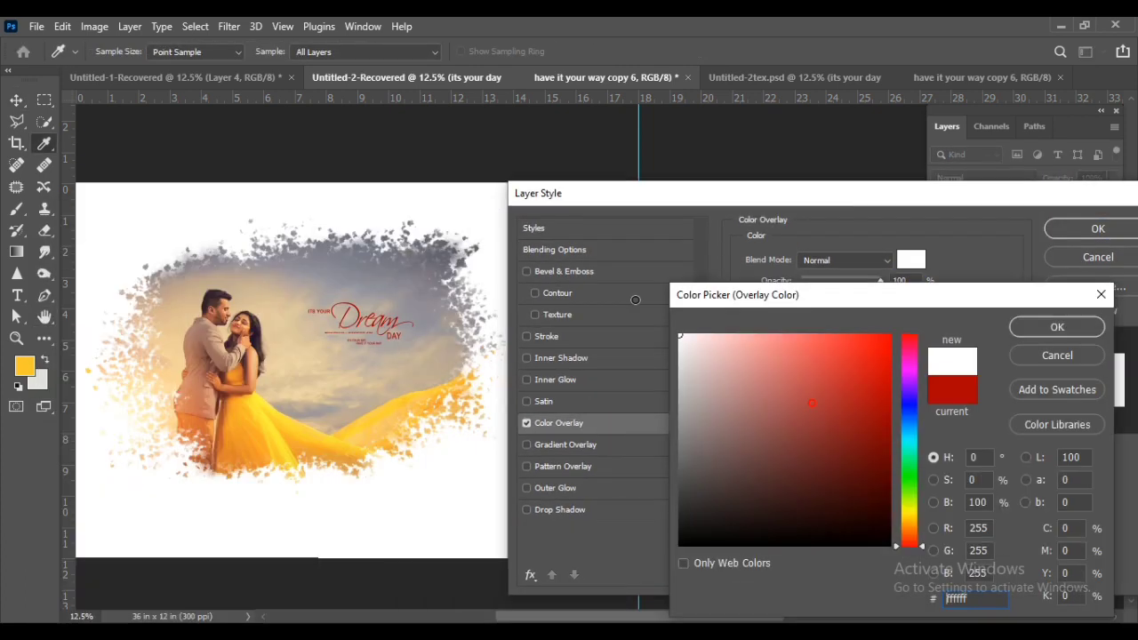
click(1054, 327)
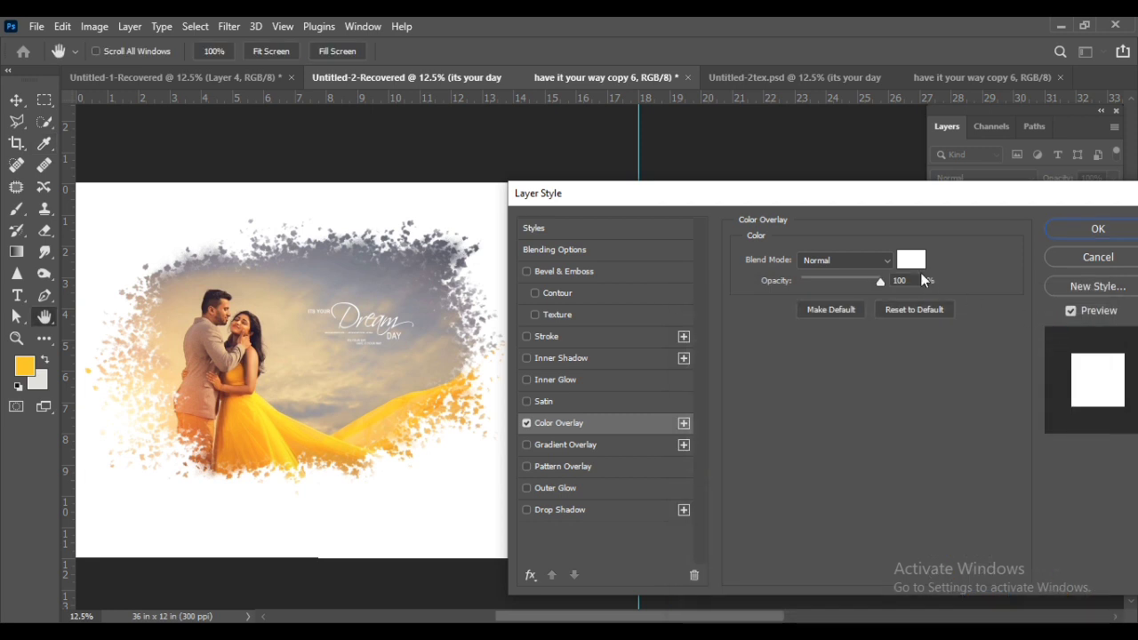
click(911, 261)
text(000000)
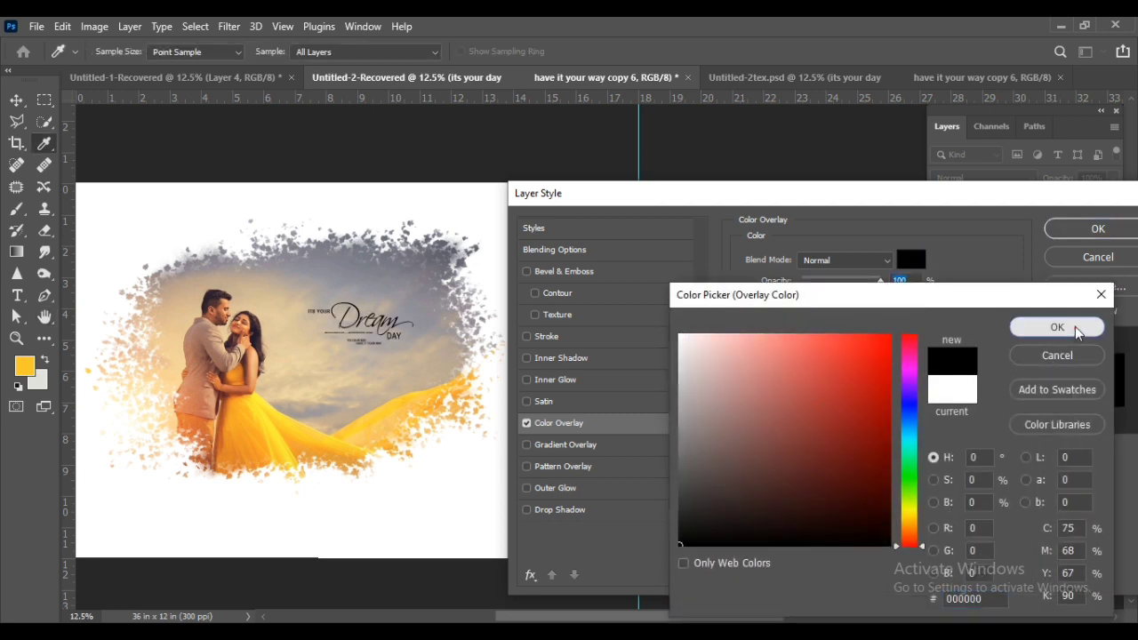
click(1074, 326)
click(1095, 230)
Select the text, photo and splash layers together and enlarge them to about 106%
key(v)
scroll(698, 610, left, 3)
drag(322, 209, 626, 462)
key(ctrl+t)
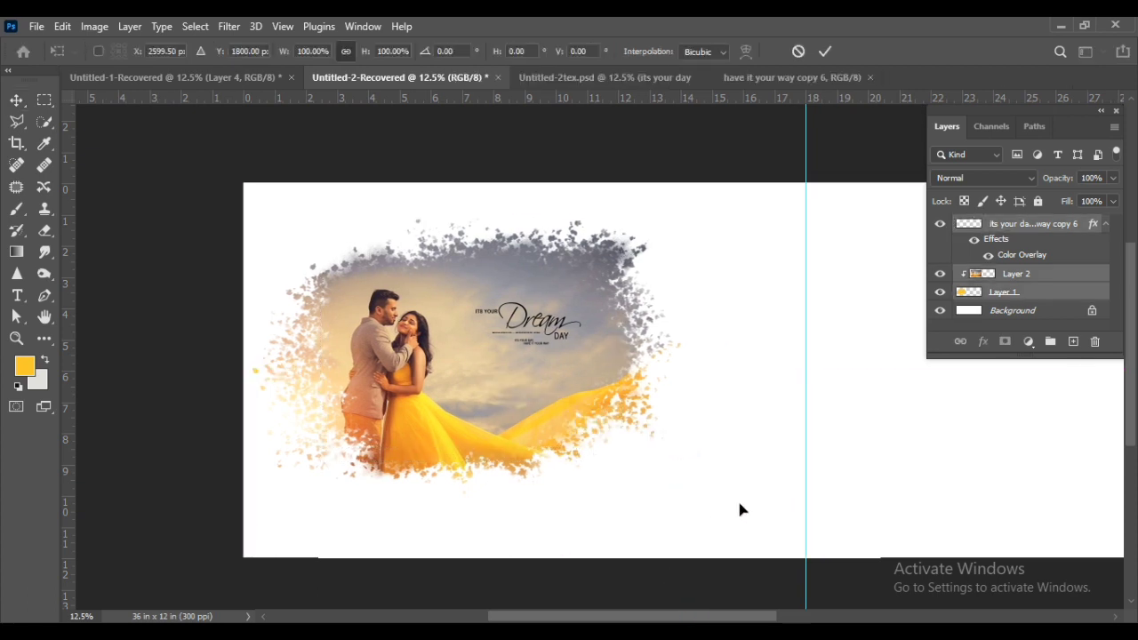
drag(775, 541, 794, 547)
drag(645, 435, 659, 436)
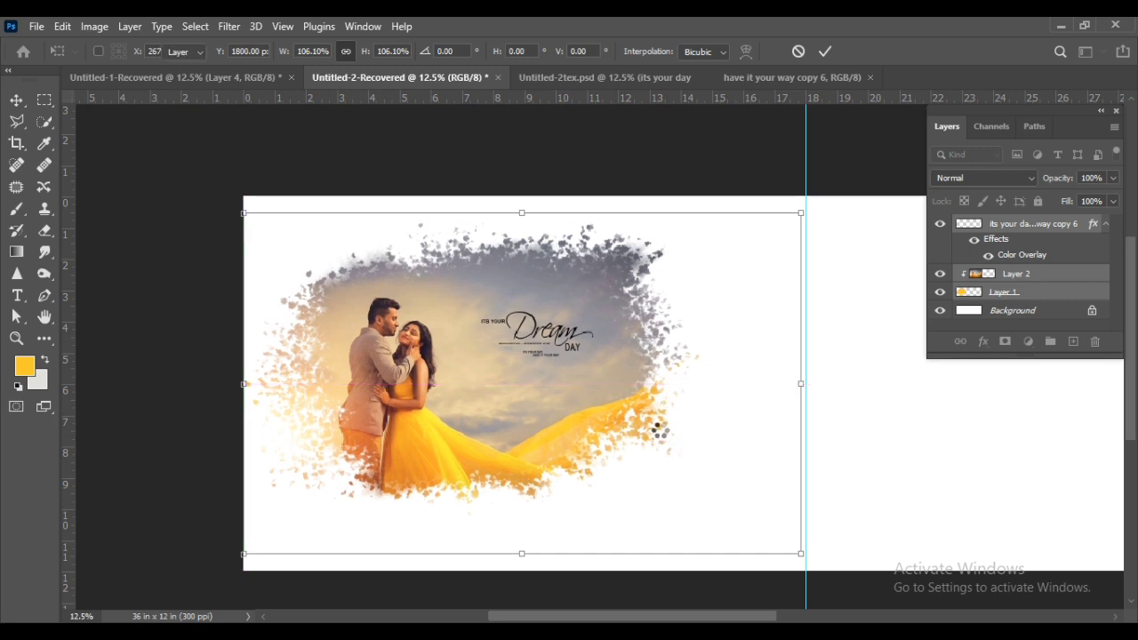
key(Return)
scroll(660, 436, down, 1)
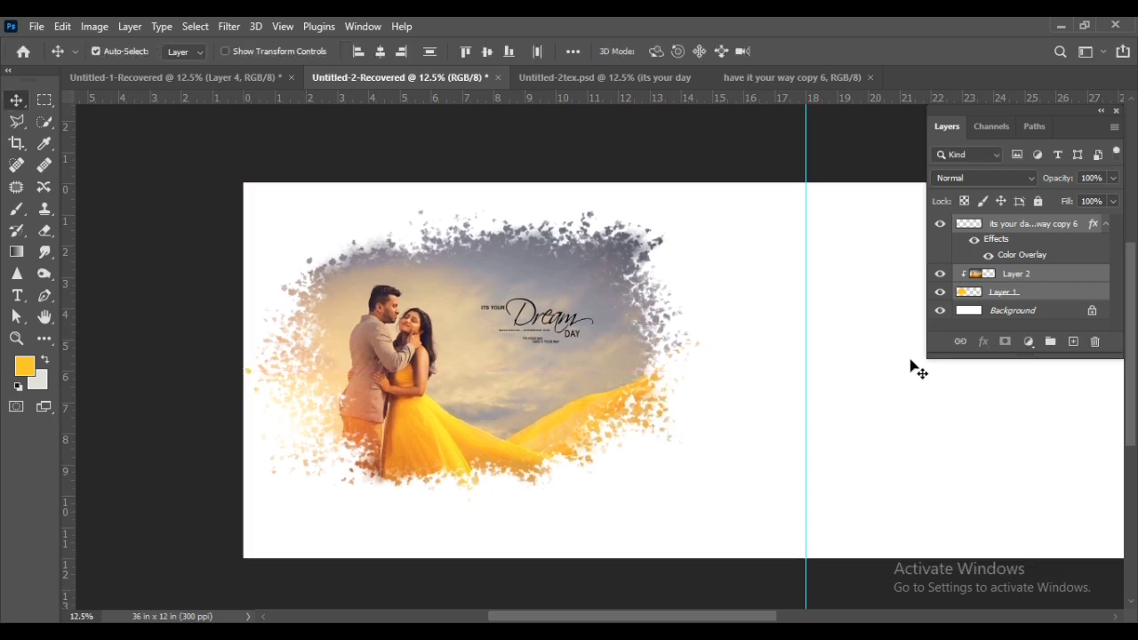
Draw a black Pen tool shape about 4759 x 3648 px just above the Background, covering the page's left side with a right edge bulging outward
click(1007, 314)
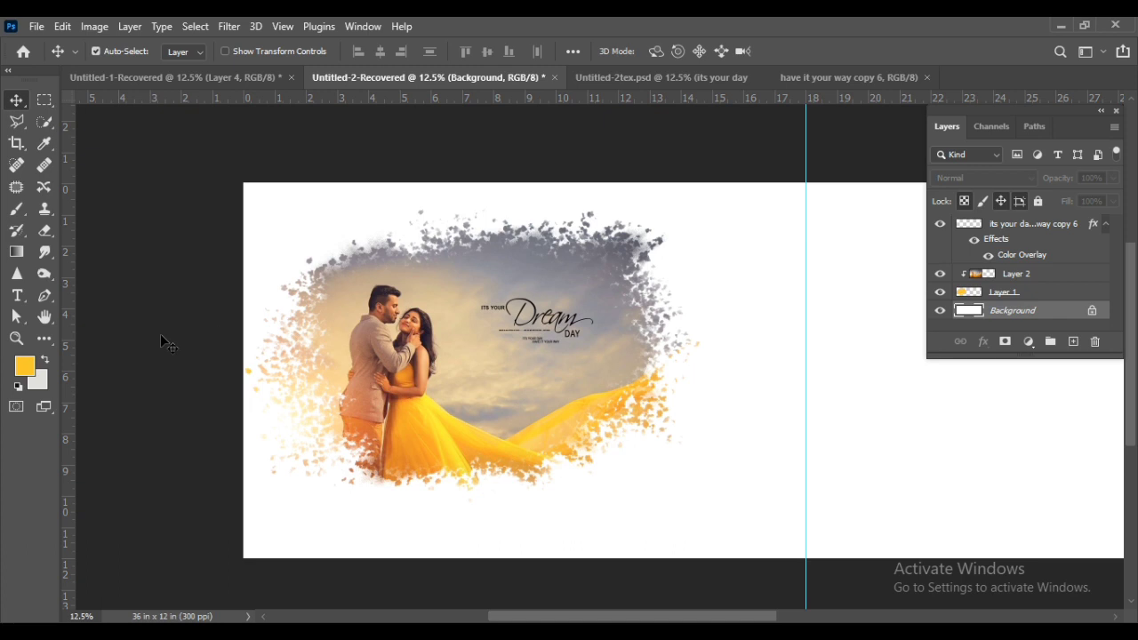
click(48, 297)
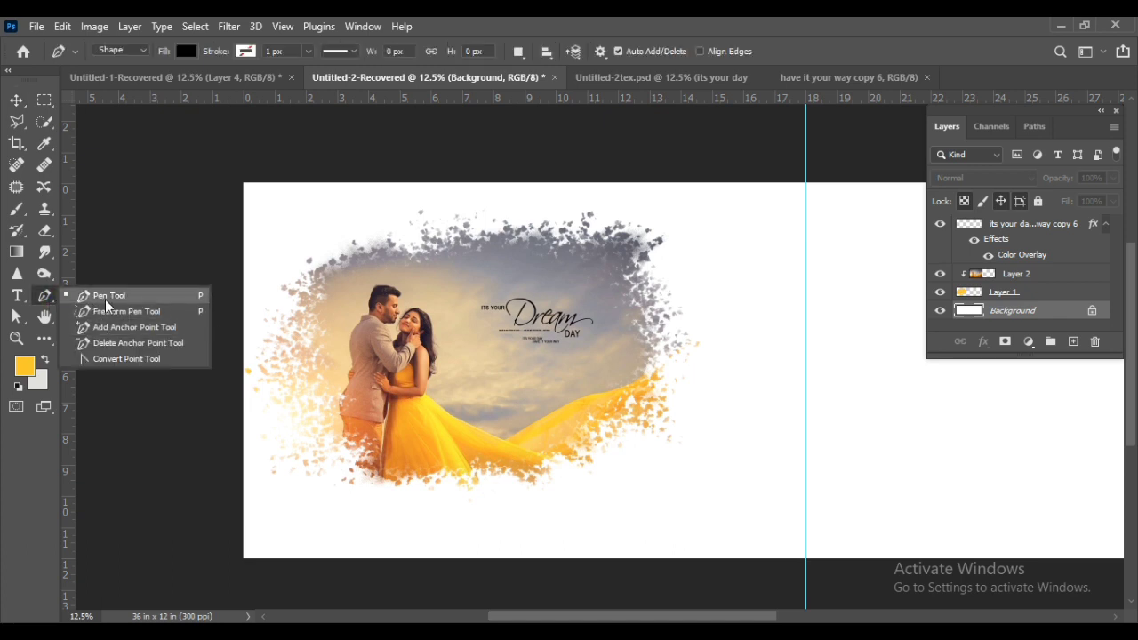
click(85, 297)
key(ctrl+minus)
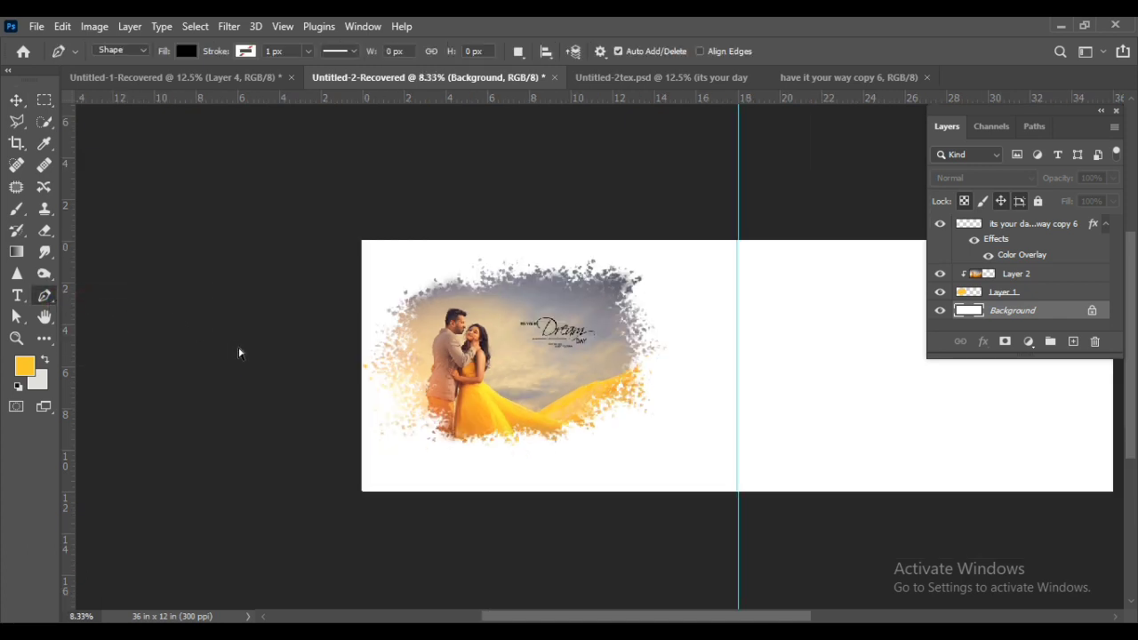
drag(558, 617, 584, 617)
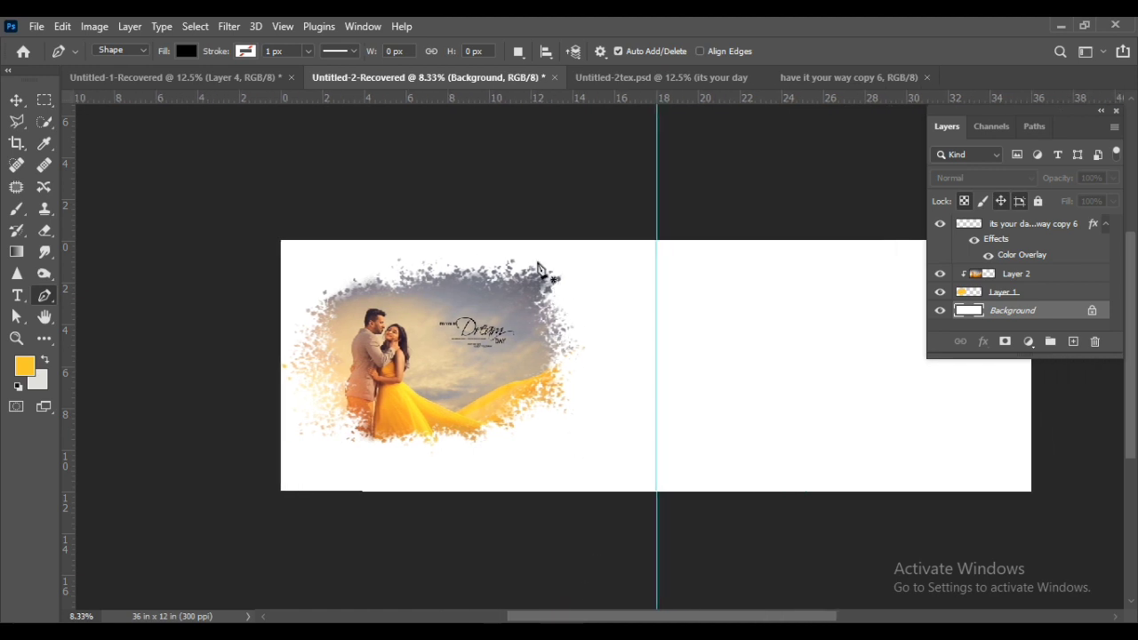
click(531, 241)
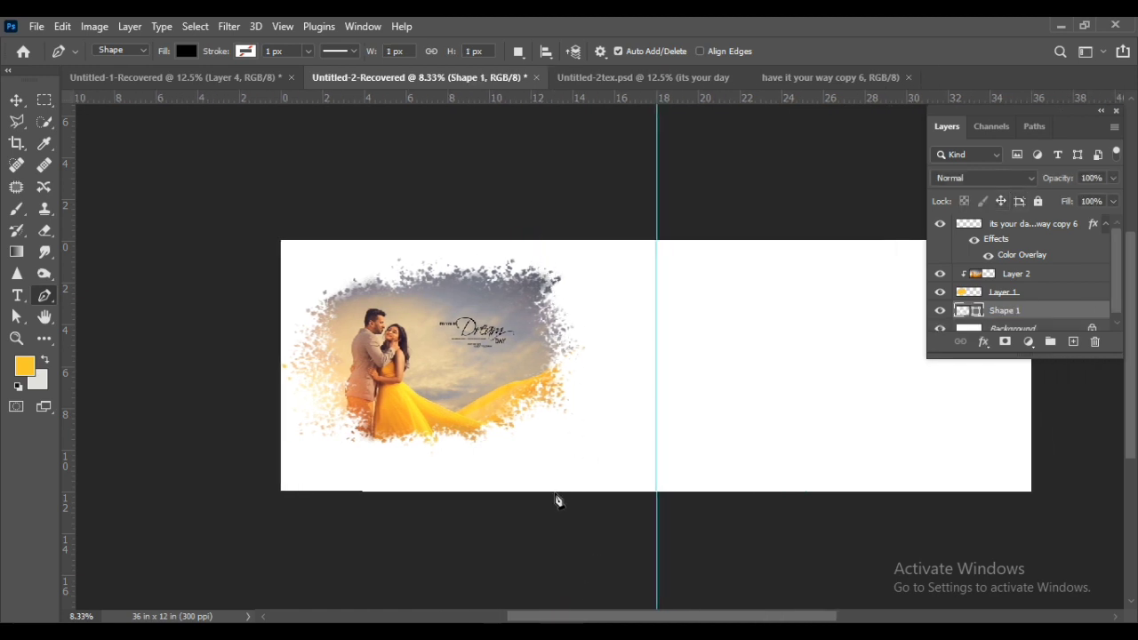
drag(426, 589, 394, 576)
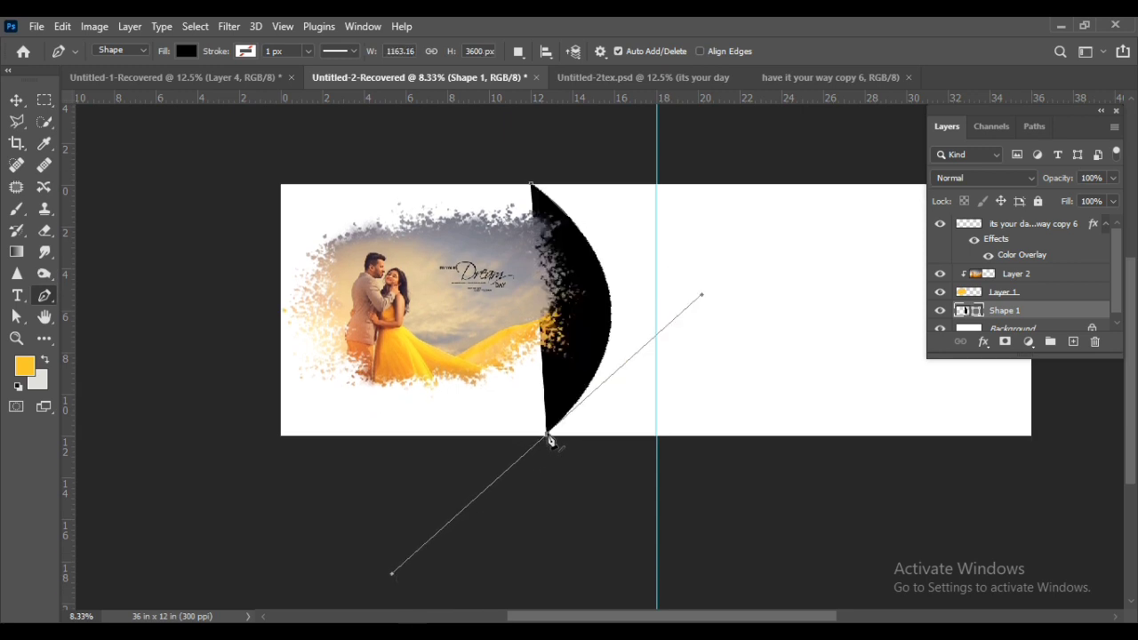
click(282, 437)
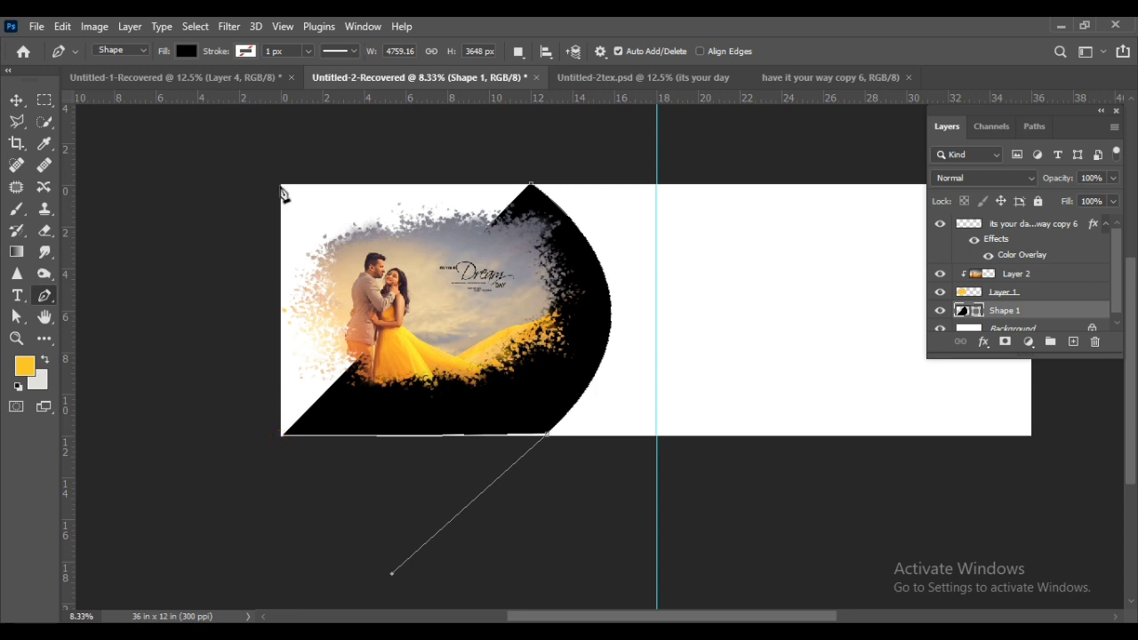
click(282, 187)
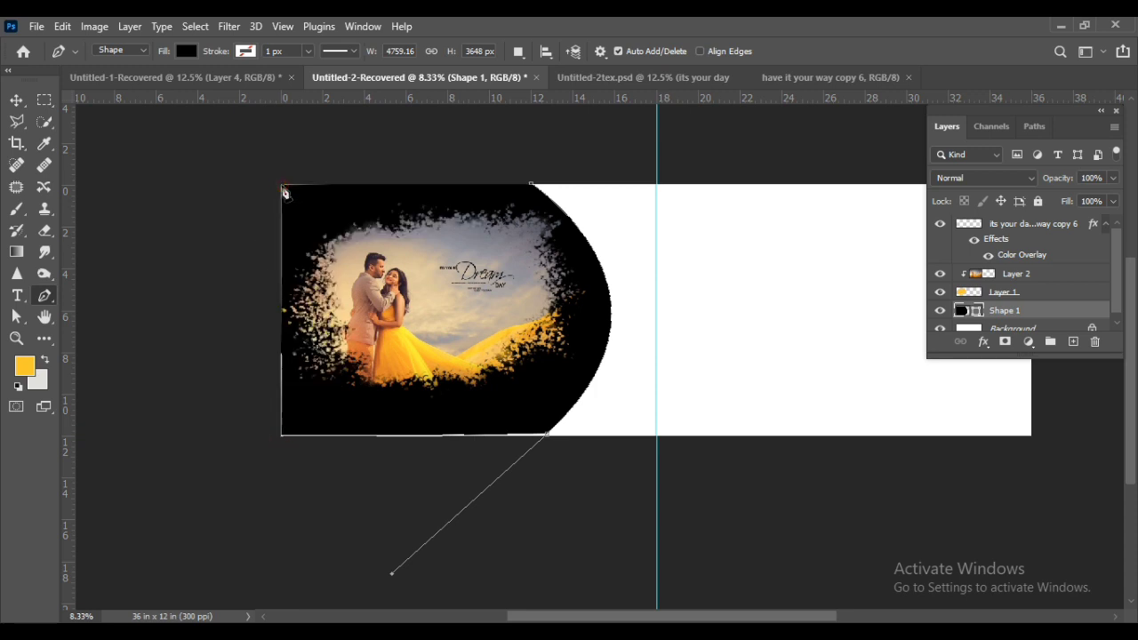
Transform the black curved shape slightly larger so it fully covers the page's left, top and bottom edges
click(16, 99)
key(ctrl+minus)
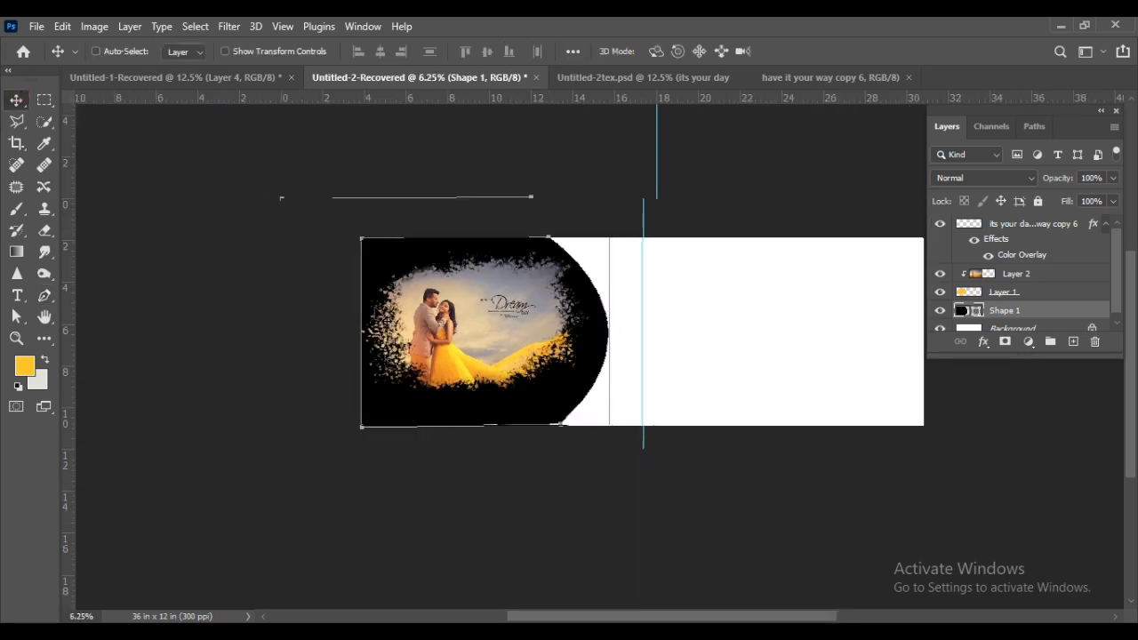
key(ctrl+plus)
drag(516, 411, 531, 521)
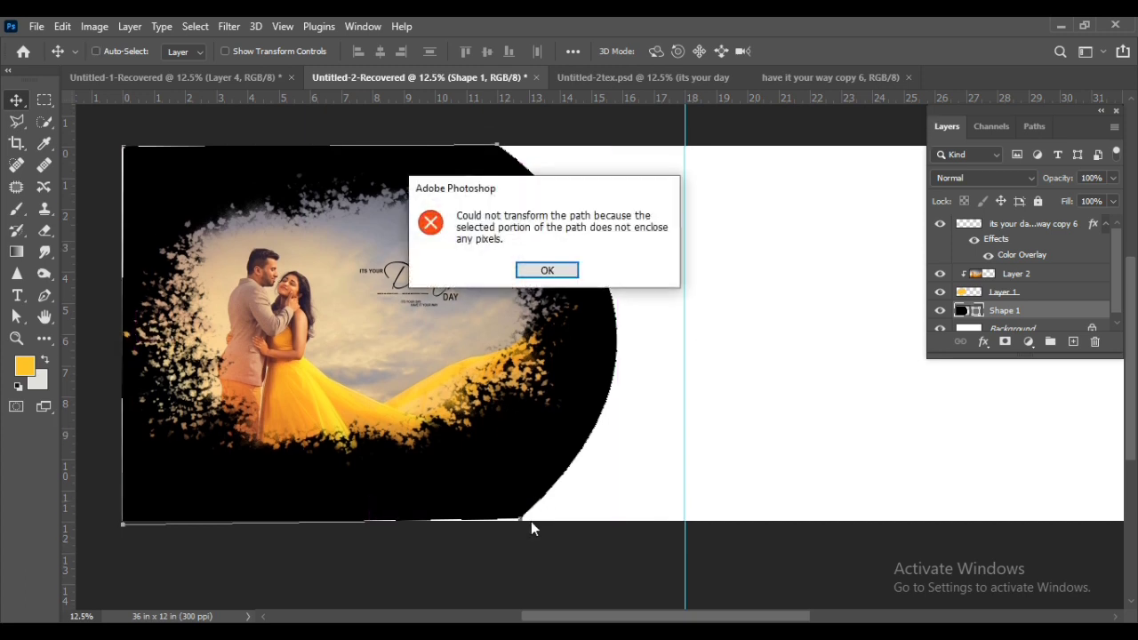
click(545, 269)
scroll(657, 362, up, 1)
click(845, 327)
click(1001, 313)
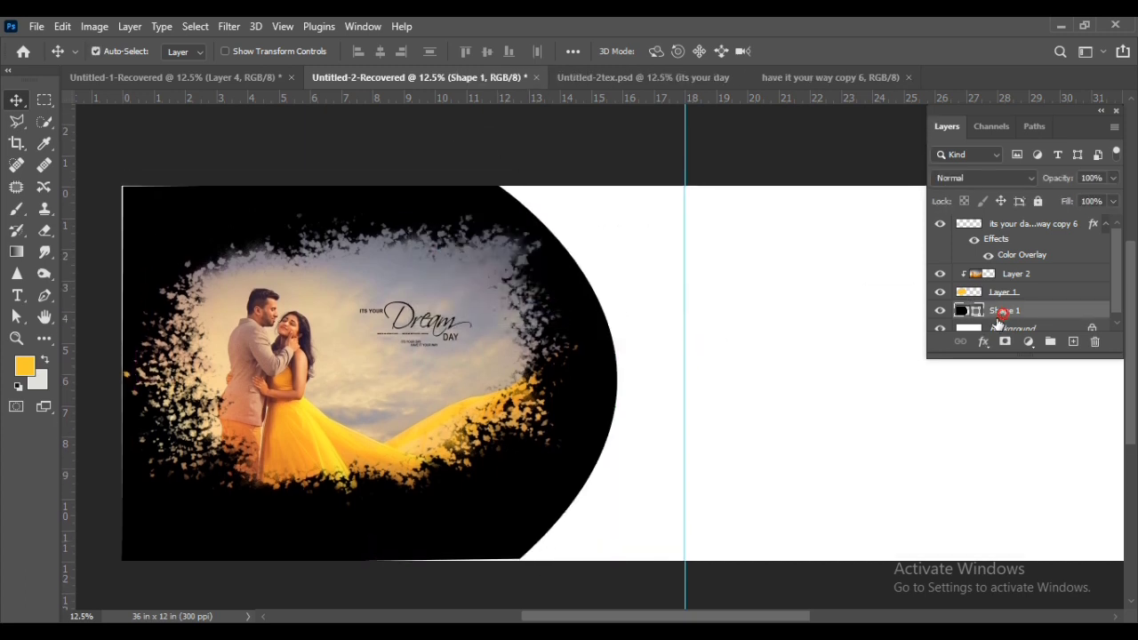
key(ctrl+t)
drag(618, 186, 634, 171)
key(Return)
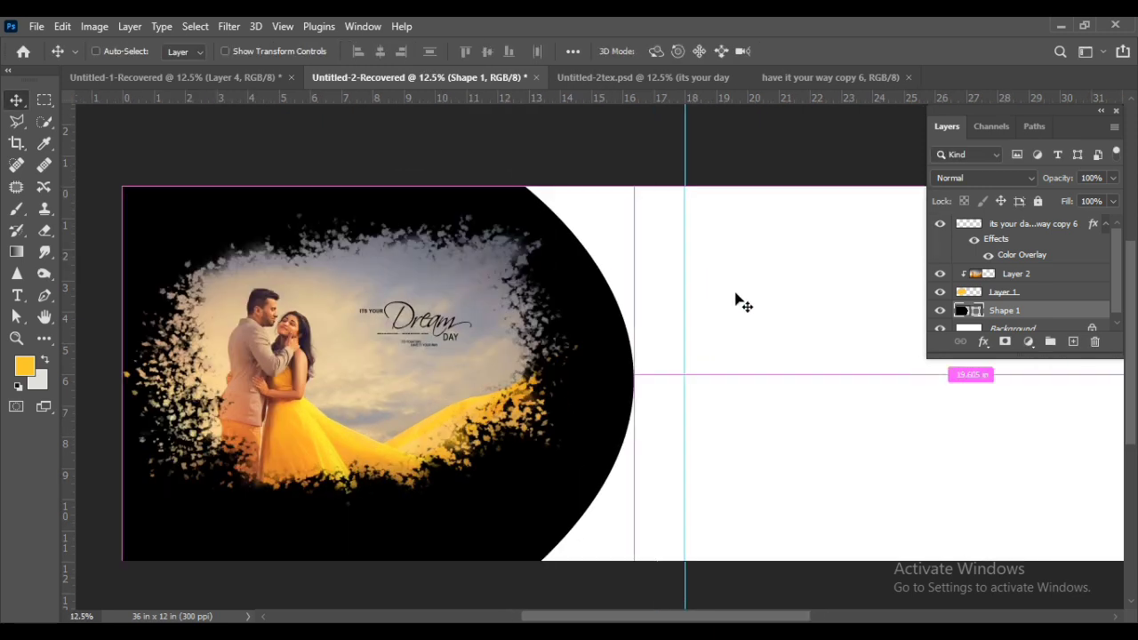
Recolour the black curved shape to a pale cream (fef6dc) based on a tone sampled from the couple photo
double_click(978, 312)
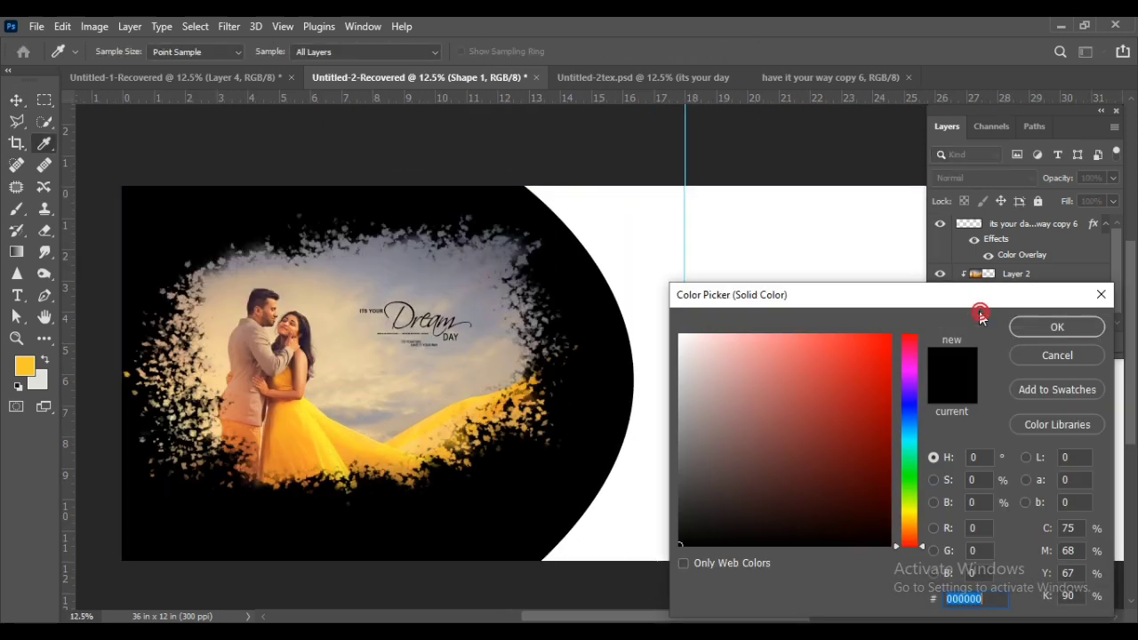
click(353, 447)
drag(743, 339, 716, 335)
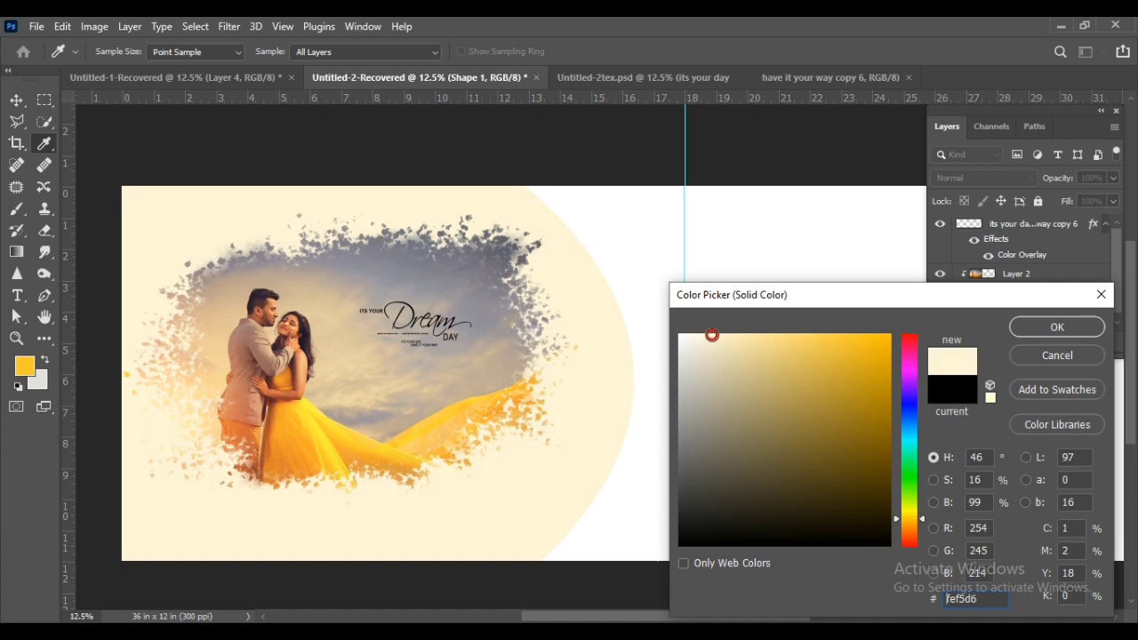
click(1020, 331)
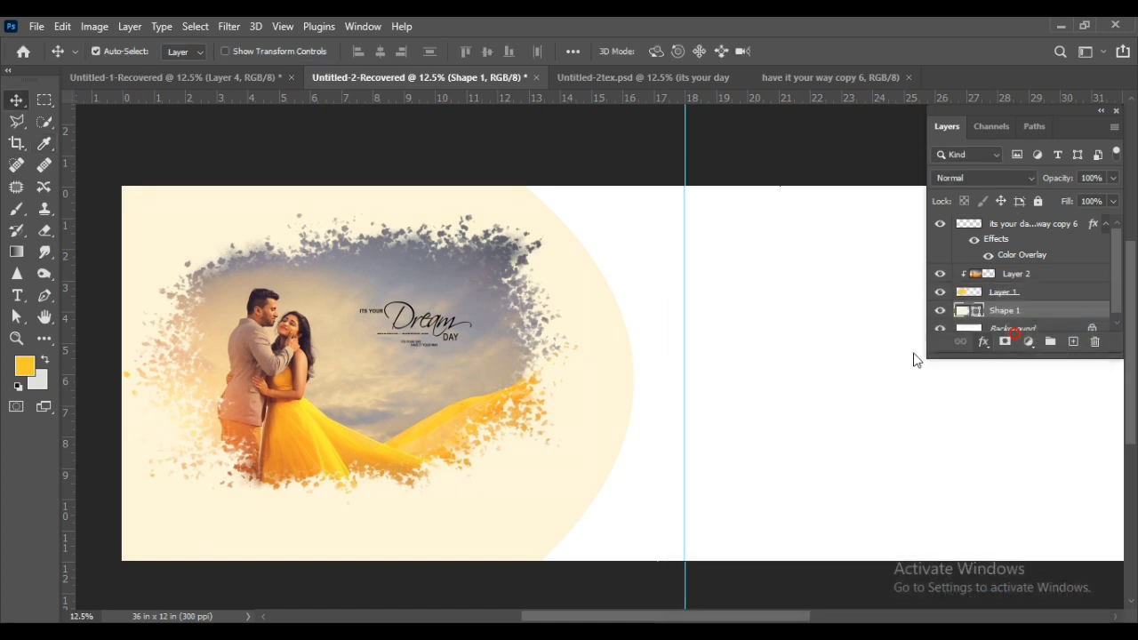
Move the cream shape about 0.5 in left and 0.47 in up, and enlarge it slightly so it still covers the page edges
drag(588, 471, 570, 462)
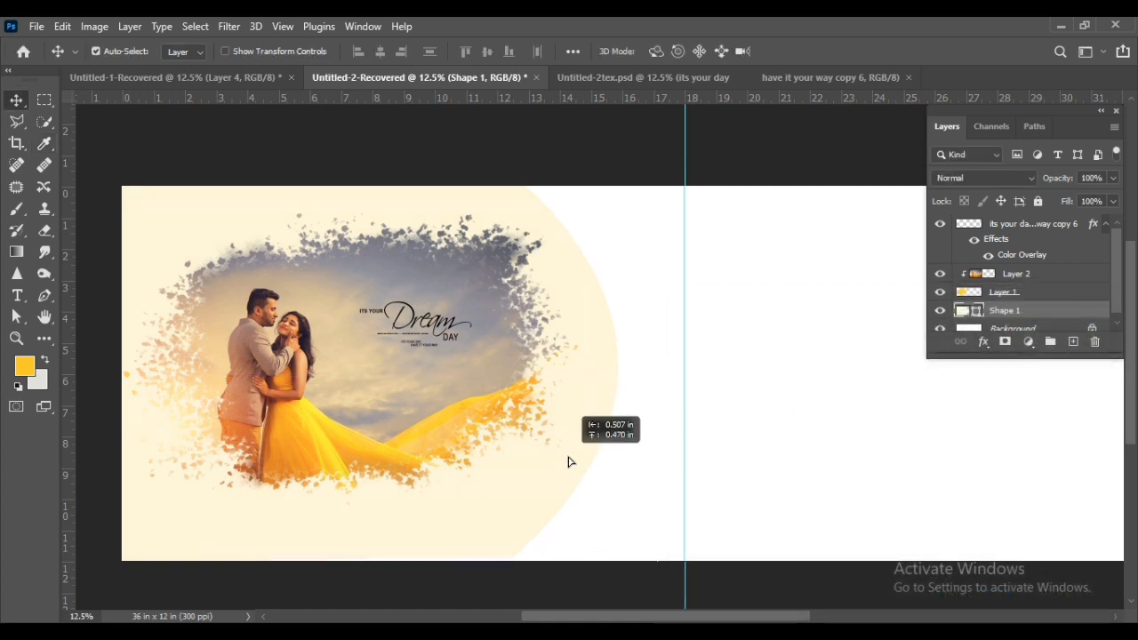
key(ctrl+t)
drag(618, 558, 622, 562)
key(Return)
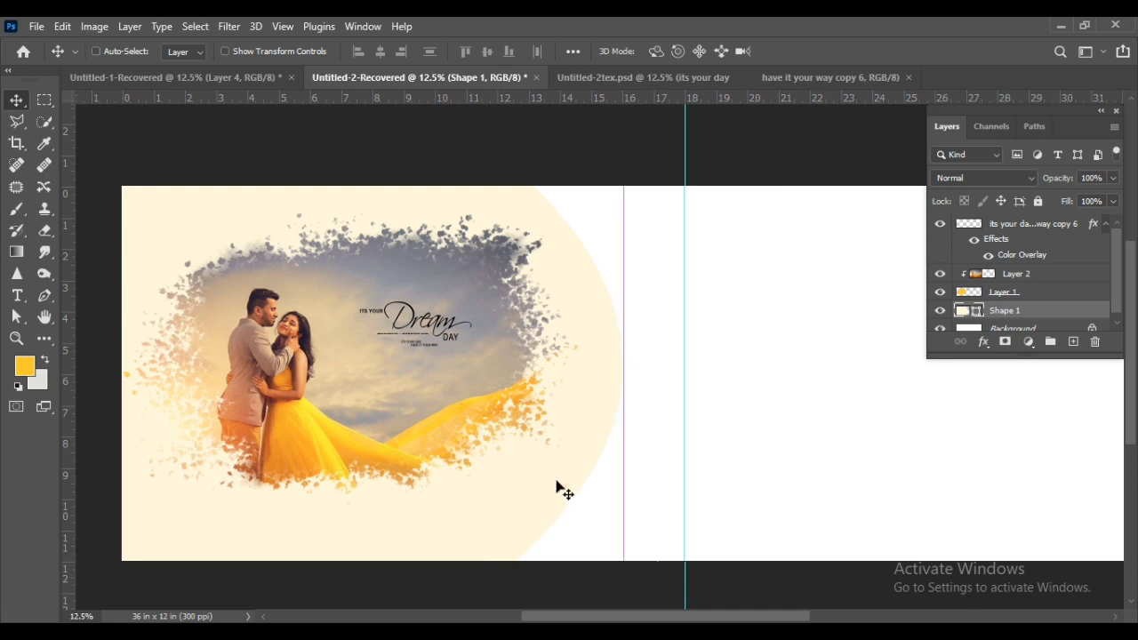
Duplicate the cream curved shape and recolour the lower original with the yellow sampled from the woman's dress
key(ctrl+j)
scroll(992, 297, down, 1)
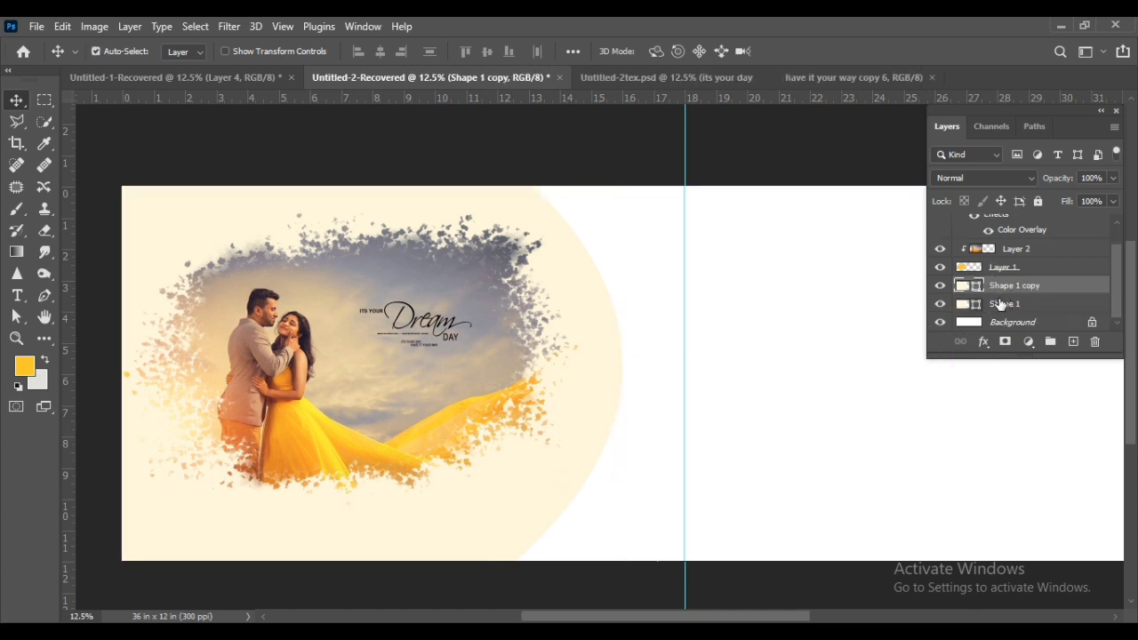
double_click(972, 305)
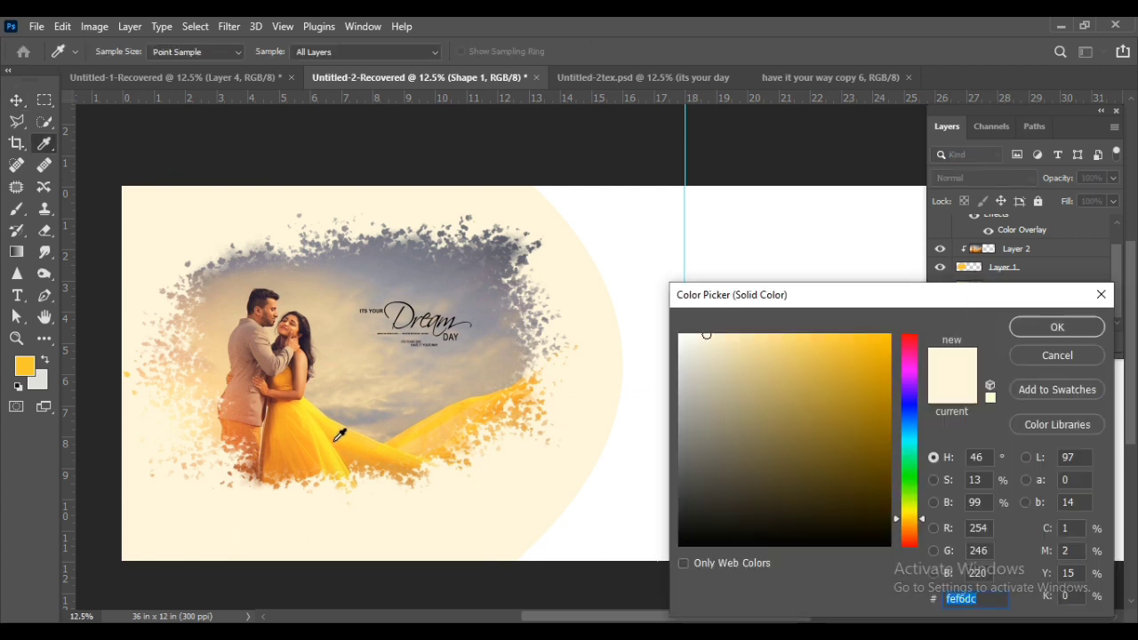
click(302, 429)
click(1041, 330)
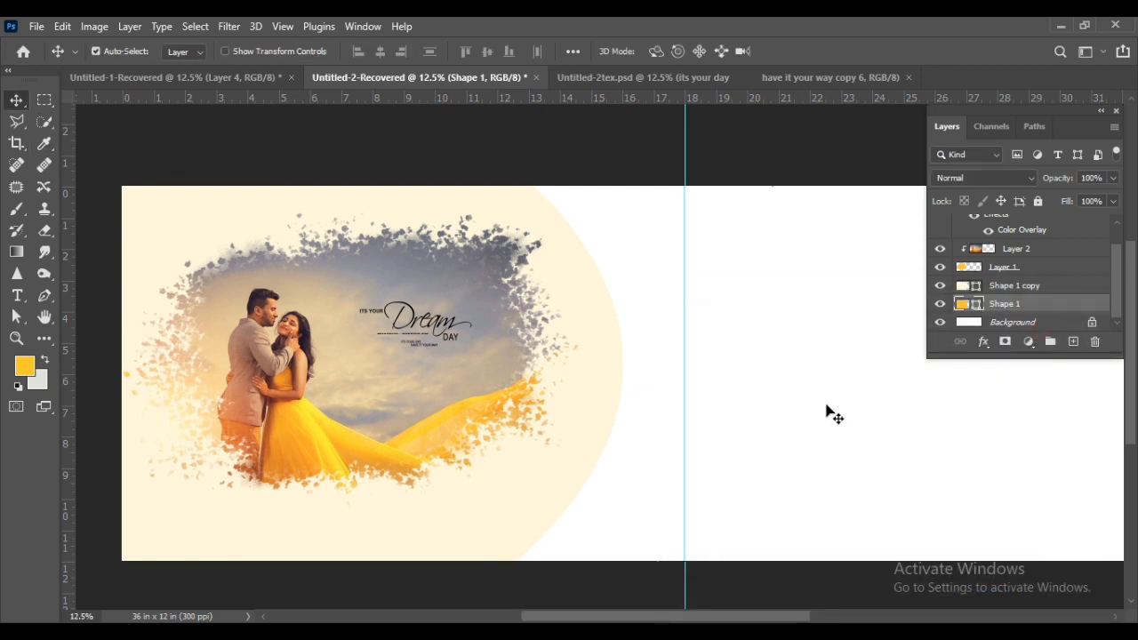
Shift the yellow shape right in small increments so an even band shows along the cream shape's curved edge
key(shift+Right)
key(shift+Right)
key(shift+Right)
key(shift+Right)
key(shift+Right)
key(shift+Right)
key(shift+Right)
key(shift+Right)
key(shift+Right)
key(shift+Right)
key(shift+Right)
key(shift+Right)
key(shift+Right)
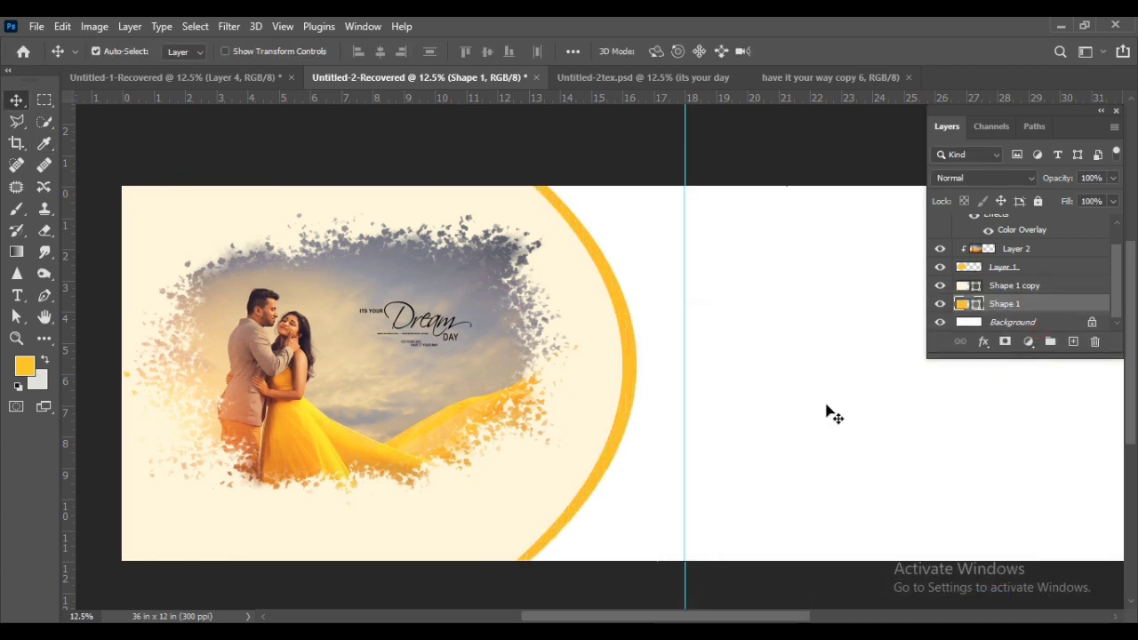
Rotate the yellow shape 5.3° and move it about 0.3 in right and 0.39 in up, tapering the band towards the page bottom
key(ctrl+t)
mouse_move(660, 575)
mouse_down()
mouse_move(662, 560)
mouse_move(574, 531)
mouse_move(665, 576)
mouse_move(654, 590)
mouse_up()
drag(566, 506, 572, 493)
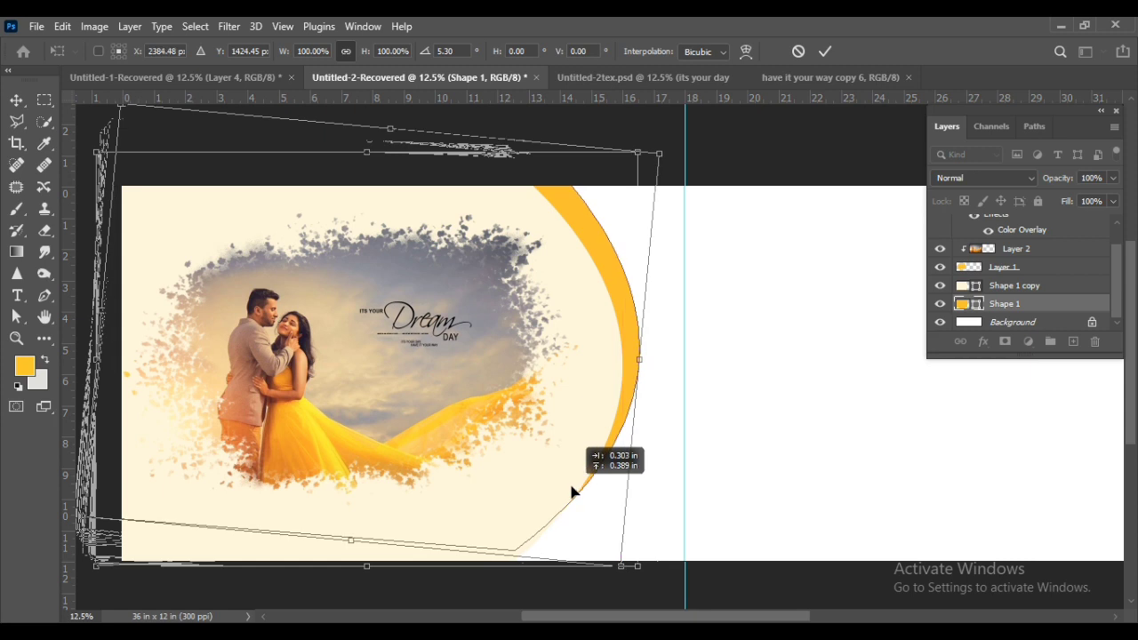
key(Return)
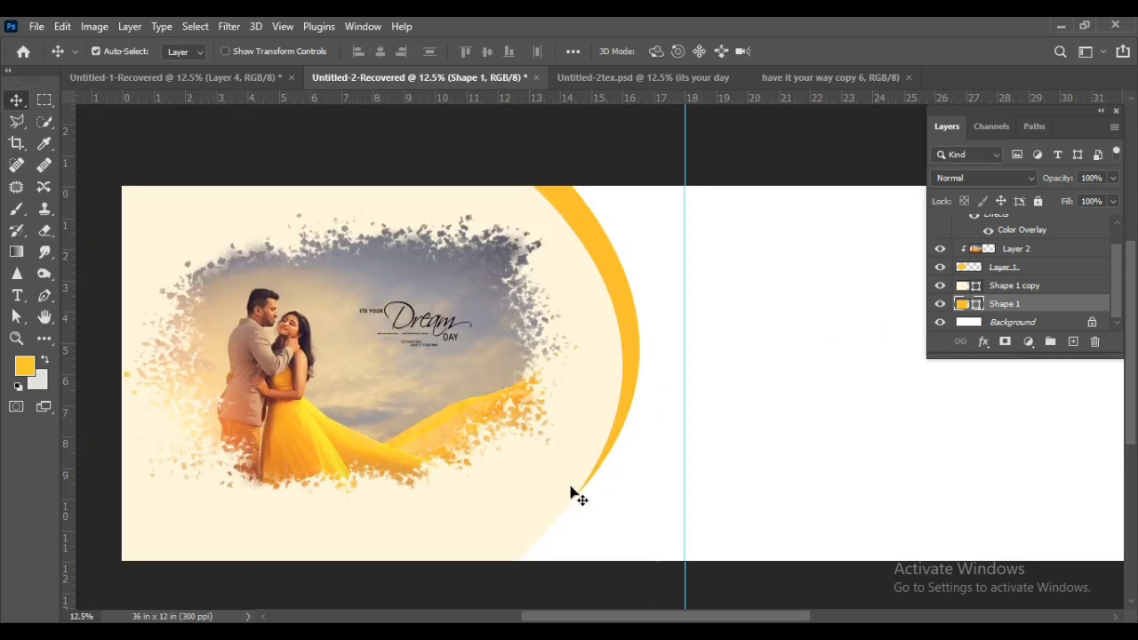
Select the Dream Day text, photo and splash layers together and scale them down slightly, keeping them near the page's left edge
click(469, 335)
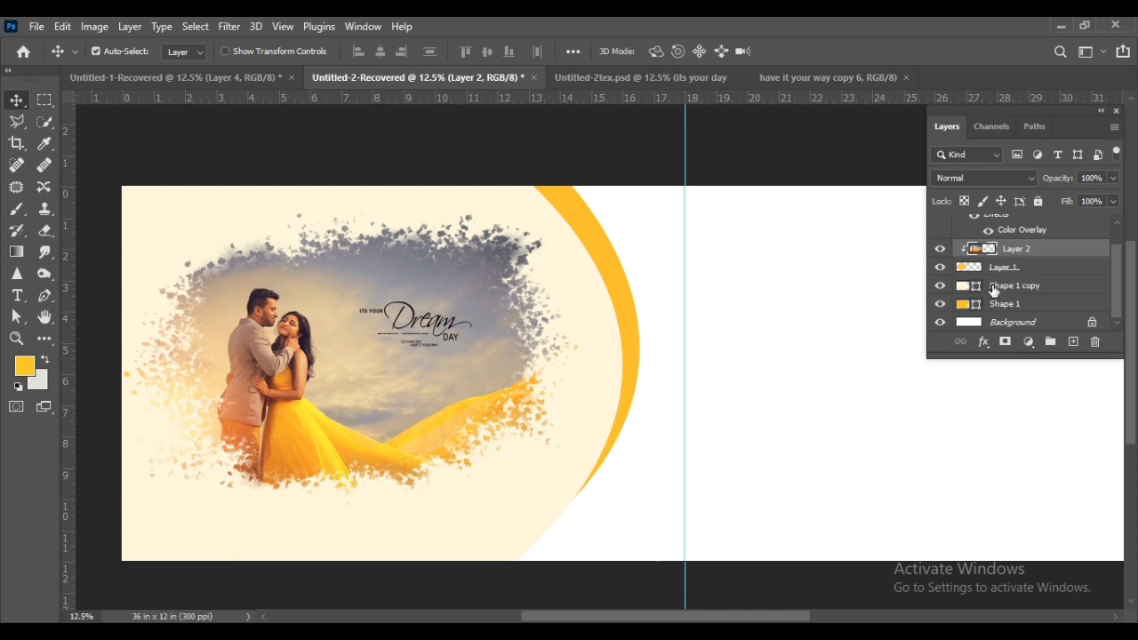
click(994, 267)
scroll(994, 261, up, 2)
shift+click(1002, 225)
key(ctrl+t)
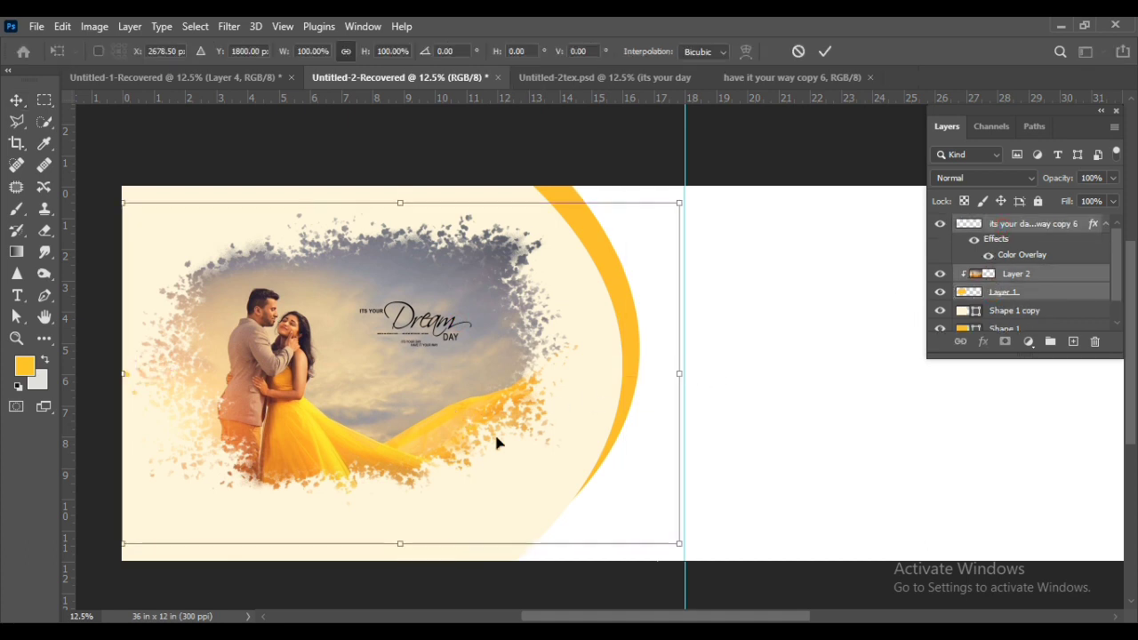
drag(678, 545, 649, 535)
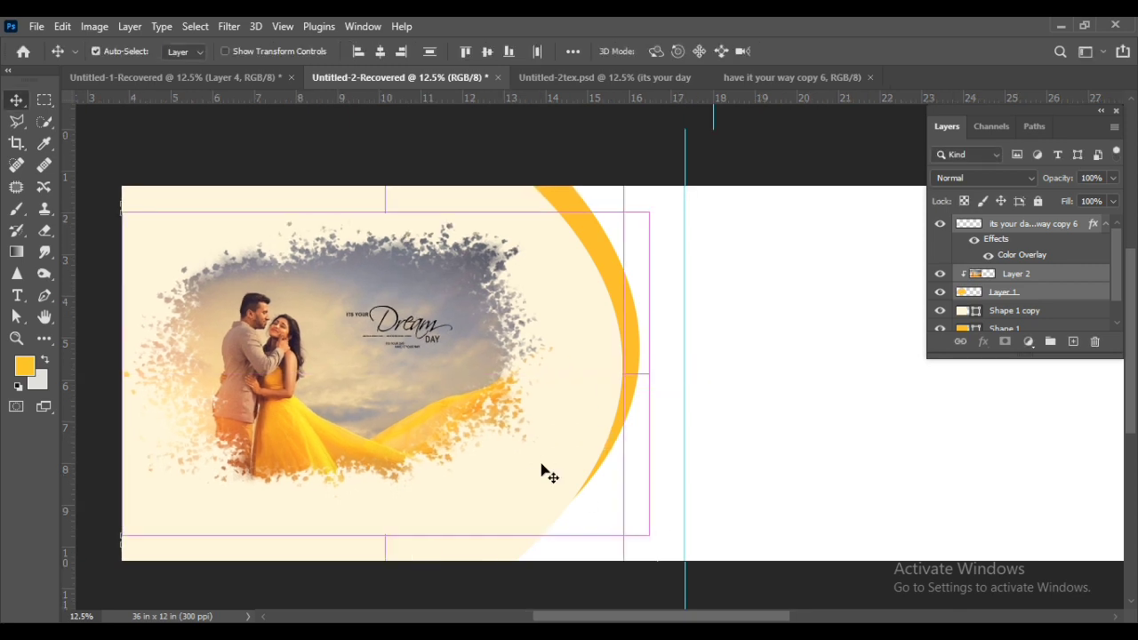
Narrow the splash mask layer slightly from its right side, and move the Dream Day text a little left and down
key(ctrl+plus)
drag(339, 370, 487, 391)
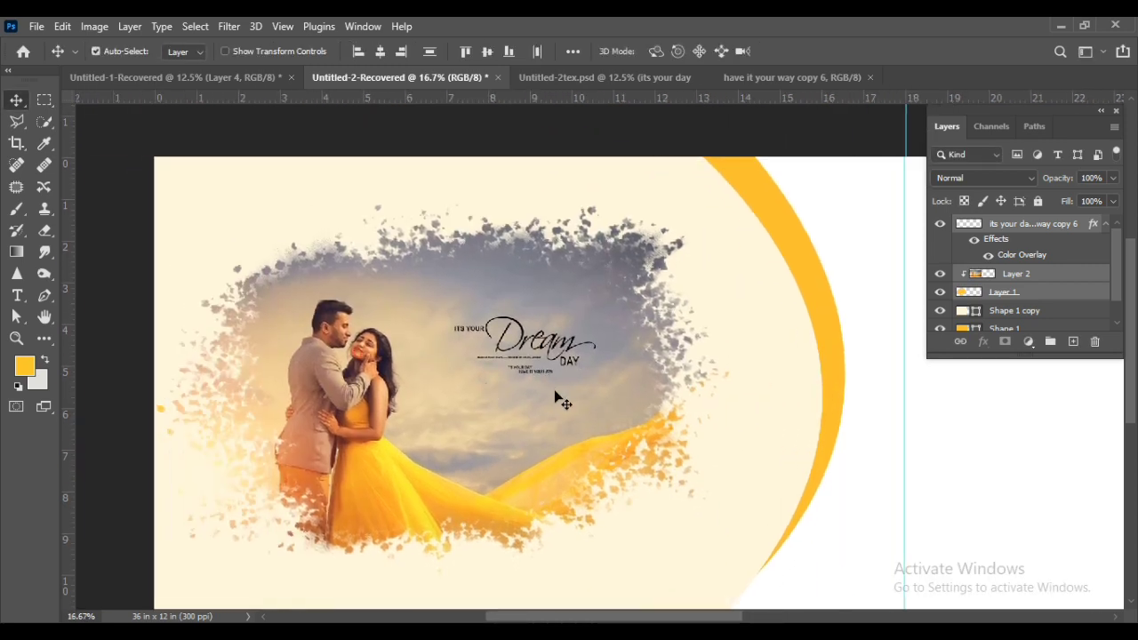
key(ctrl+minus)
click(997, 296)
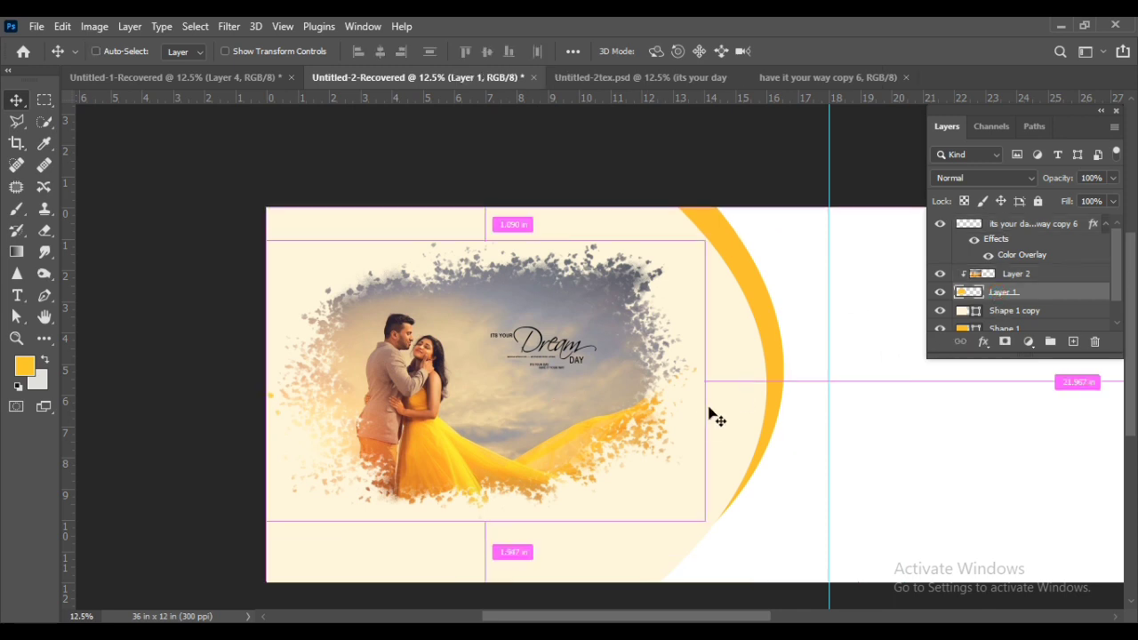
key(ctrl+t)
mouse_move(700, 395)
mouse_down()
mouse_move(672, 403)
mouse_move(687, 394)
mouse_up()
key(Return)
scroll(916, 411, down, 1)
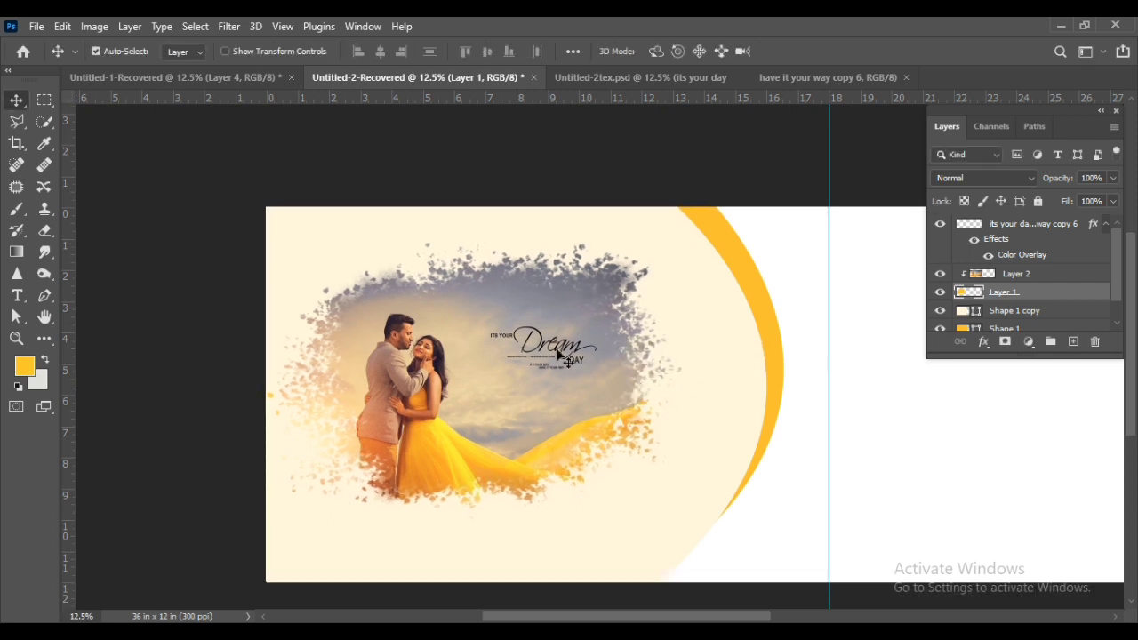
drag(578, 355, 562, 370)
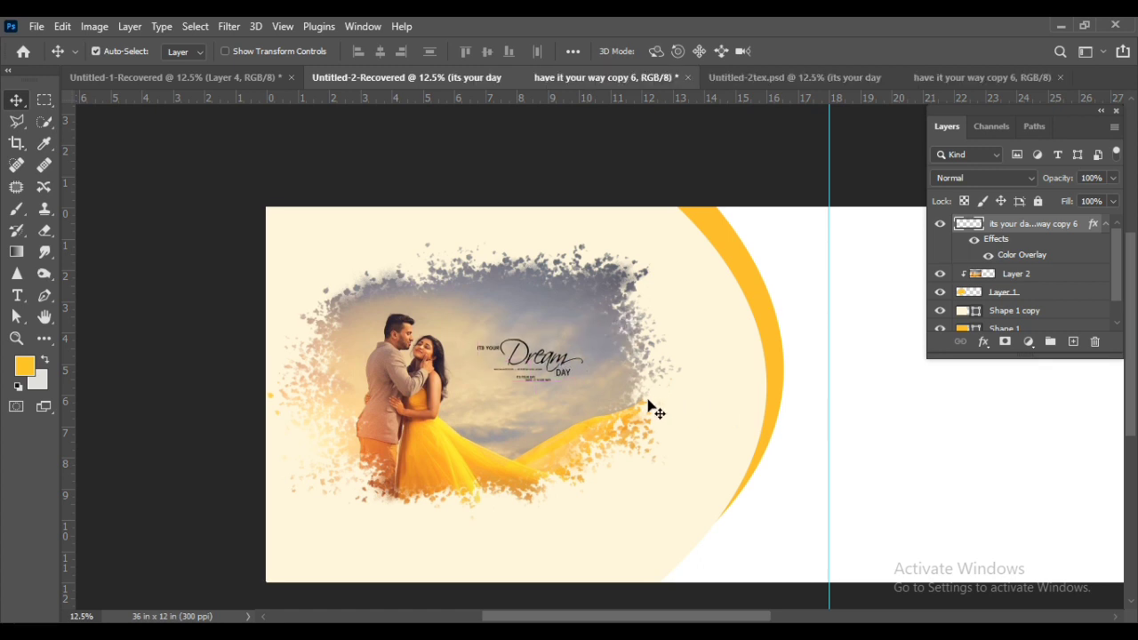
Enlarge the clipped couple photo slightly and shift it right within the splash mask
click(436, 398)
key(ctrl+t)
drag(795, 233, 809, 226)
drag(459, 438, 489, 431)
key(Return)
Draw a black rectangle about 4.01 x 5.81 in above the text layer, over the lower part of the curved edge
drag(582, 417, 520, 442)
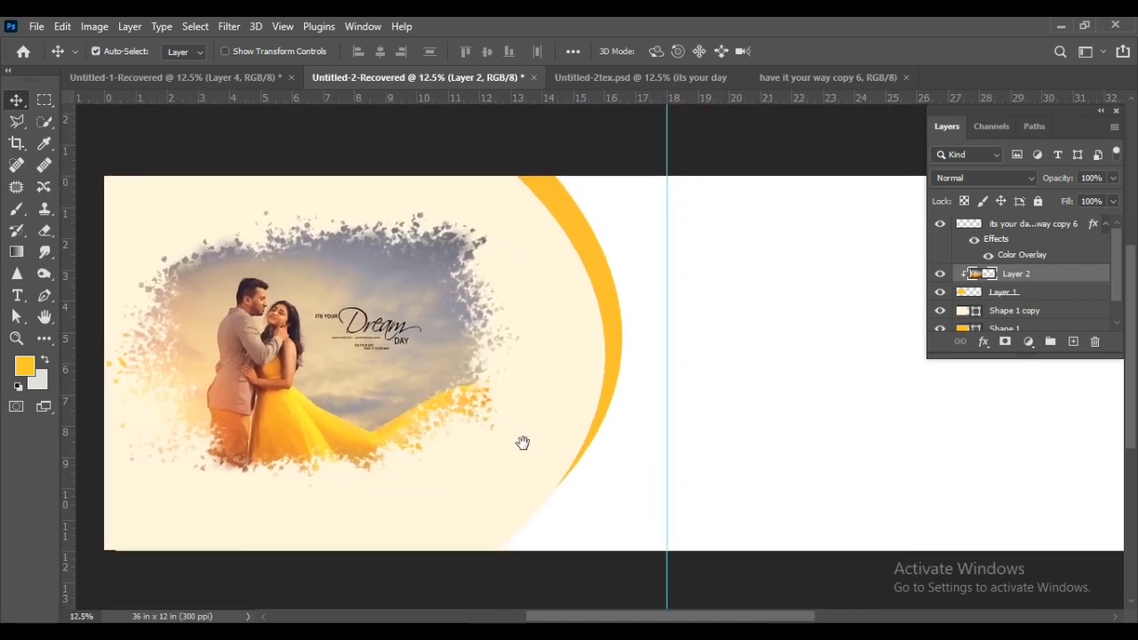
click(1063, 225)
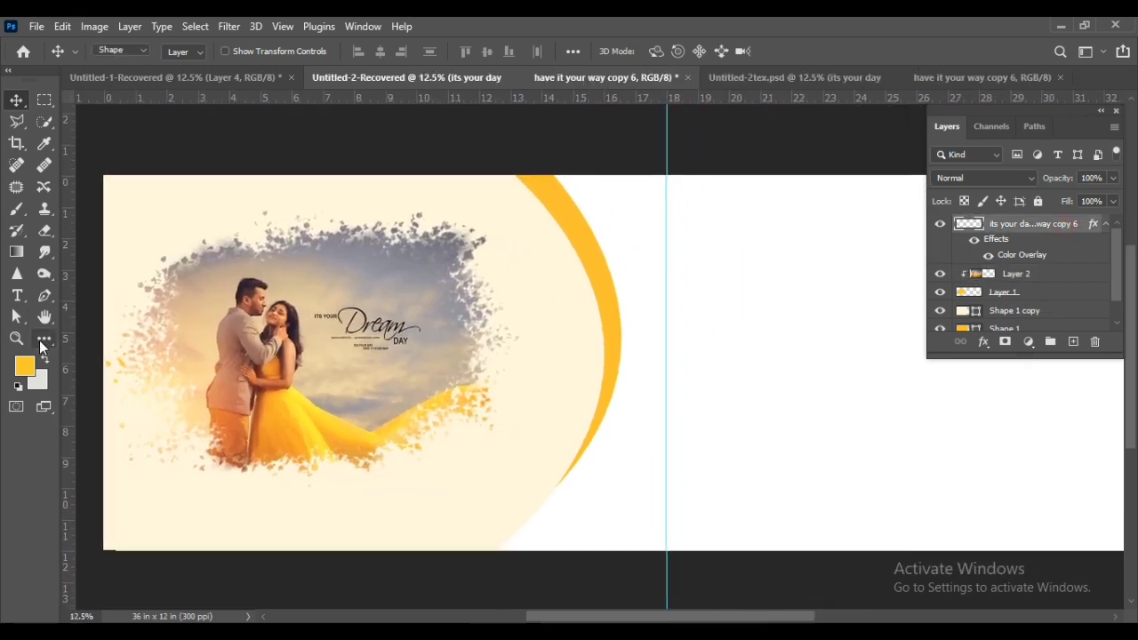
click(43, 341)
click(101, 509)
drag(497, 354, 623, 536)
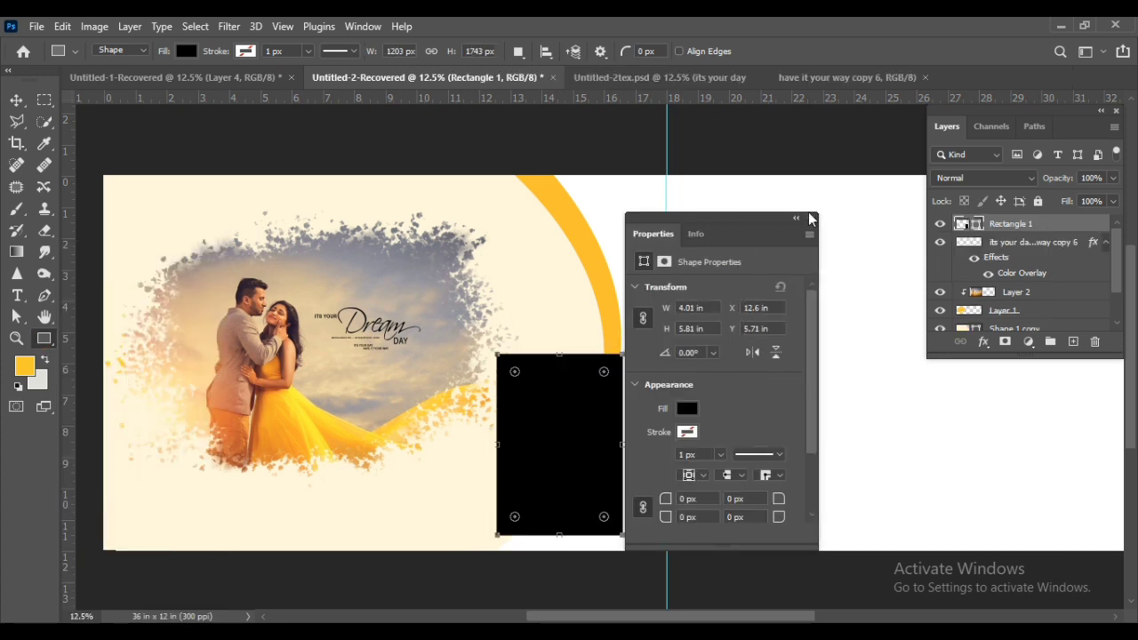
click(809, 218)
click(18, 103)
Draw a black circle about 5.23 in across with the Ellipse tool, overlapping the rectangle's upper end
click(43, 339)
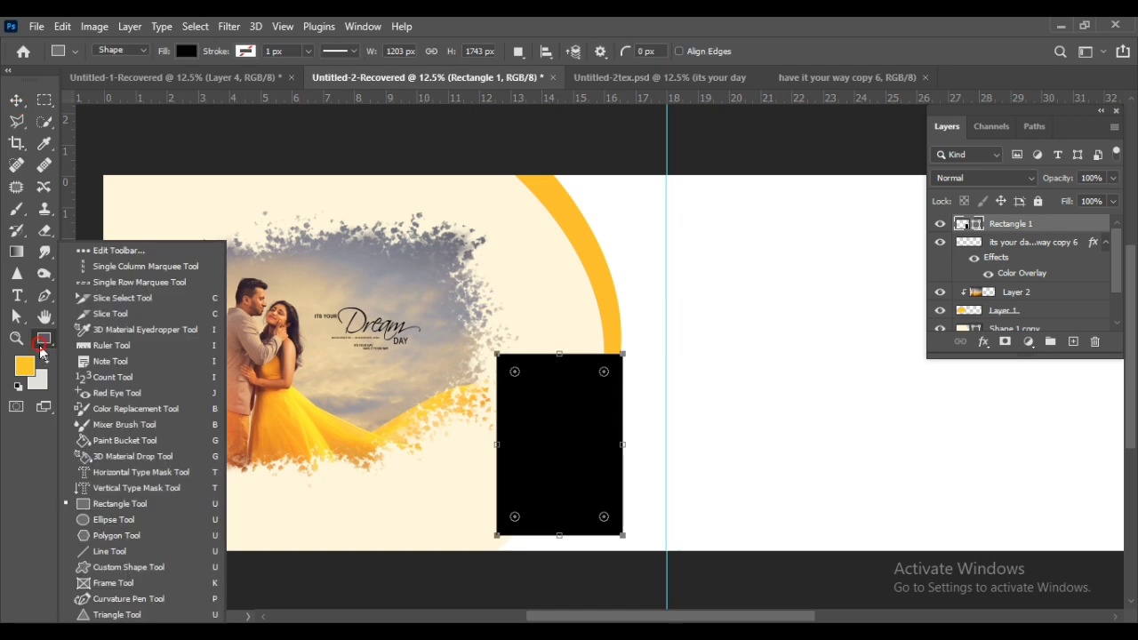
click(92, 520)
drag(467, 295, 630, 457)
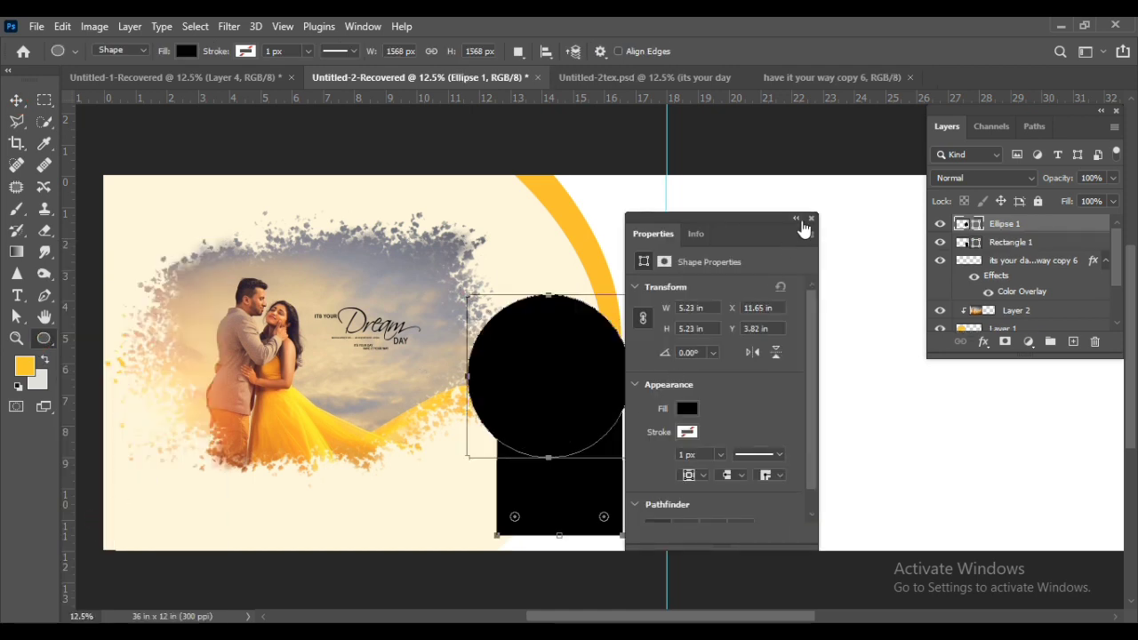
click(809, 218)
click(17, 101)
Shrink the circle to about the rectangle's width and centre it on the rectangle's top edge to form an arch
click(782, 359)
drag(578, 406, 598, 360)
key(ctrl+t)
drag(650, 245, 637, 260)
drag(595, 351, 585, 377)
drag(626, 429, 622, 424)
key(Return)
Enlarge the arch's circle to 102.68% around its centre
click(549, 398)
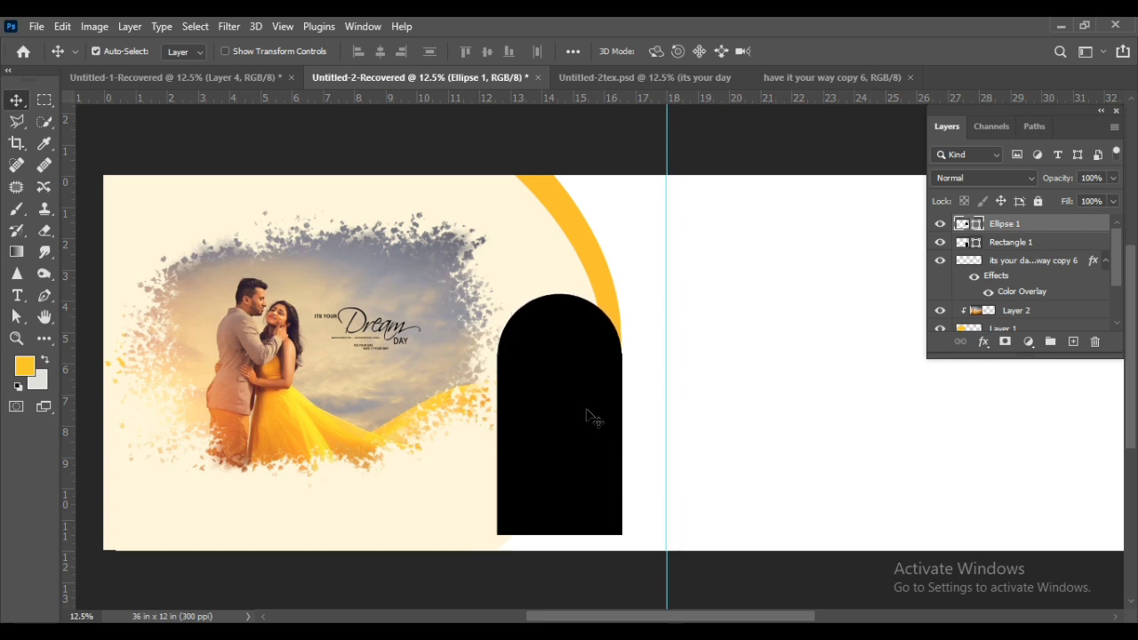
key(ctrl+t)
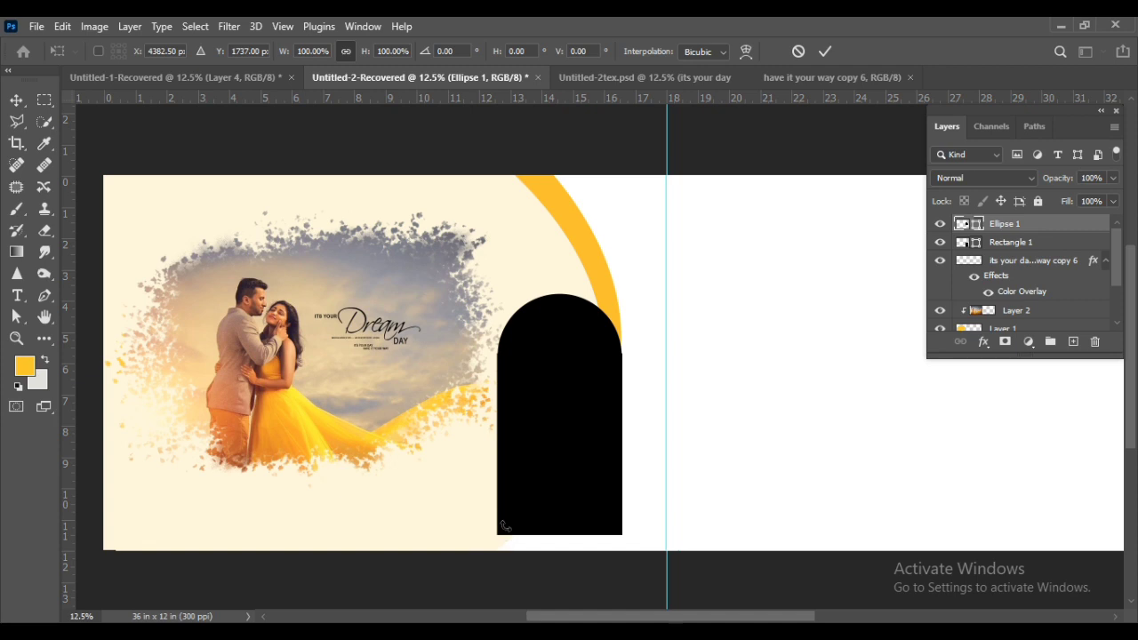
scroll(503, 534, down, 1)
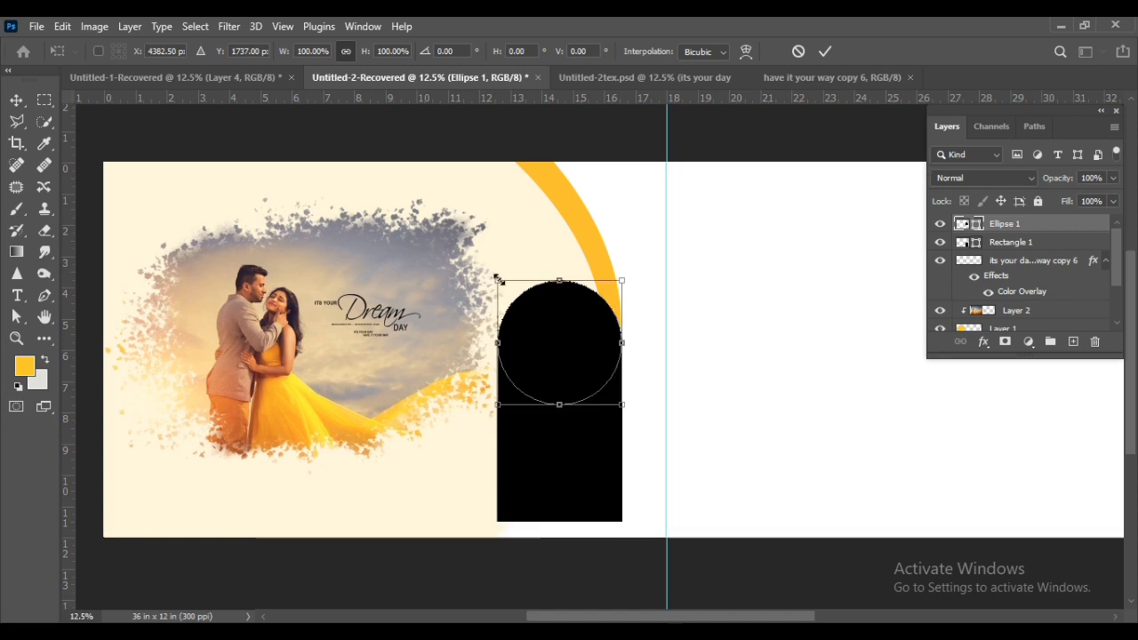
drag(498, 279, 494, 265)
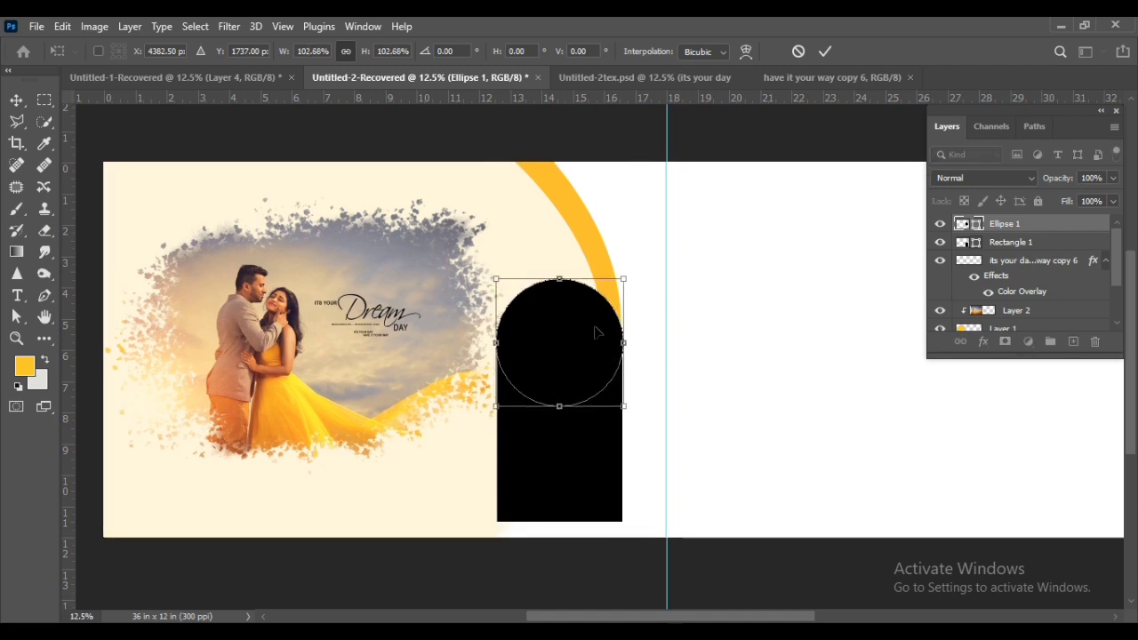
key(Return)
Nudge the rectangle slightly left and widen it so its sides line up with the circle
scroll(648, 373, up, 1)
click(564, 447)
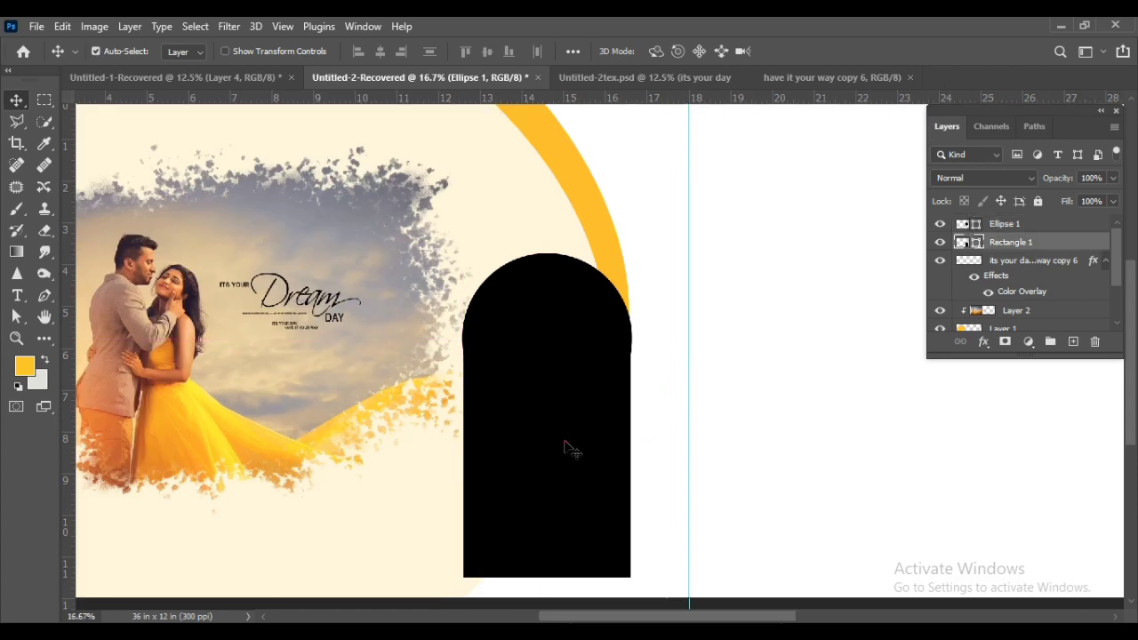
key(Left)
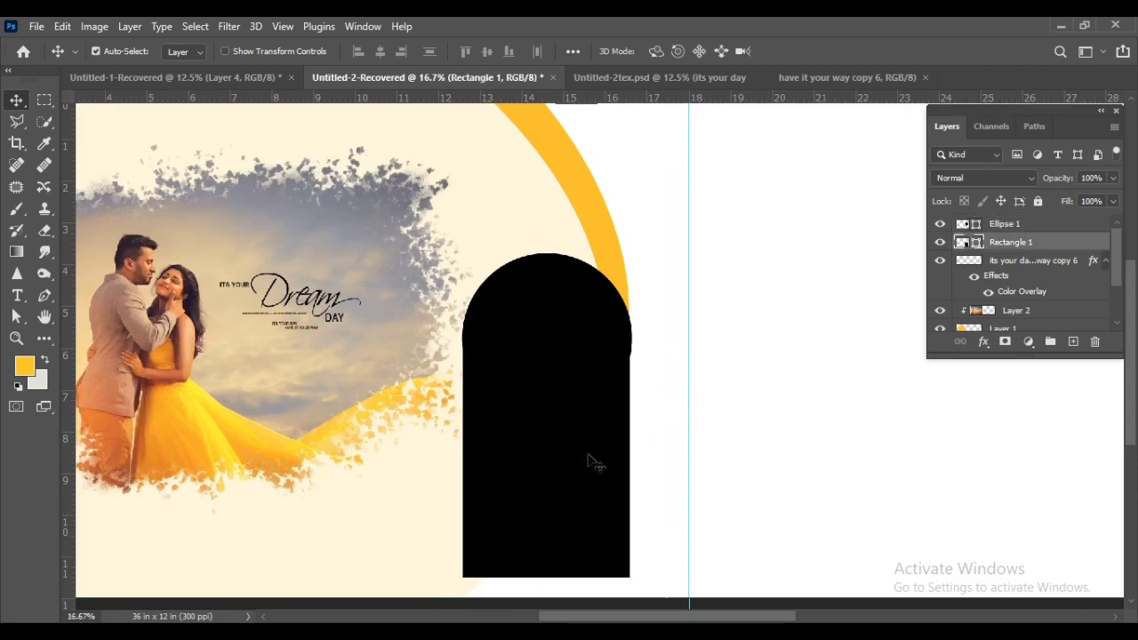
key(ctrl+t)
drag(631, 457, 634, 457)
key(Return)
key(ctrl+minus)
key(ctrl+minus)
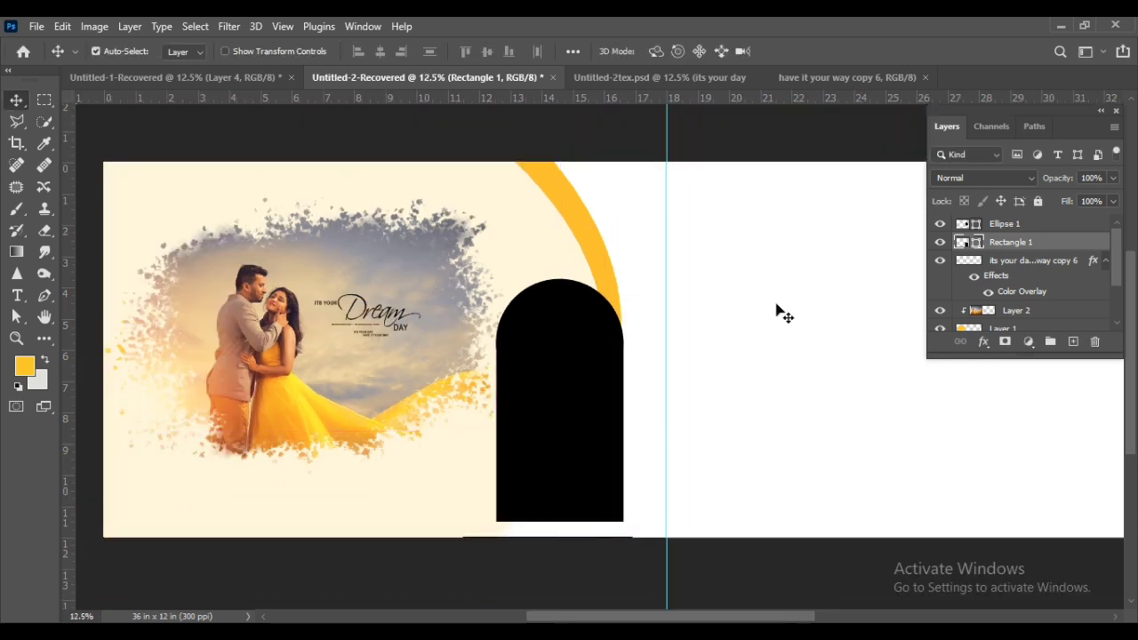
Merge the circle and rectangle layers into a single arch shape
key(ctrl+plus)
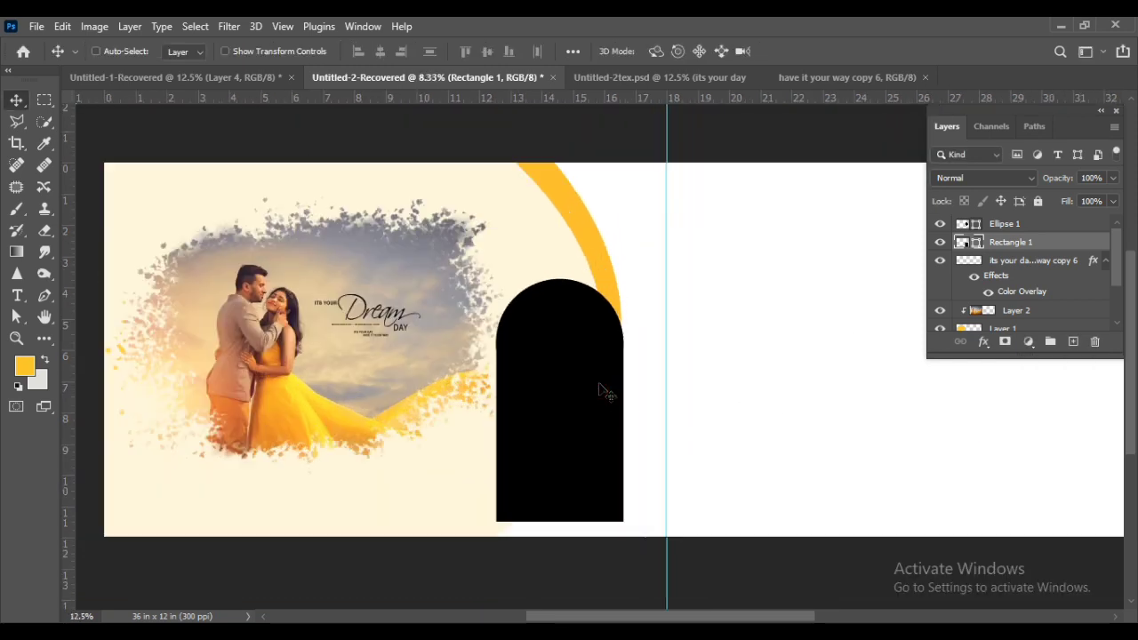
click(1054, 222)
ctrl+click(1012, 243)
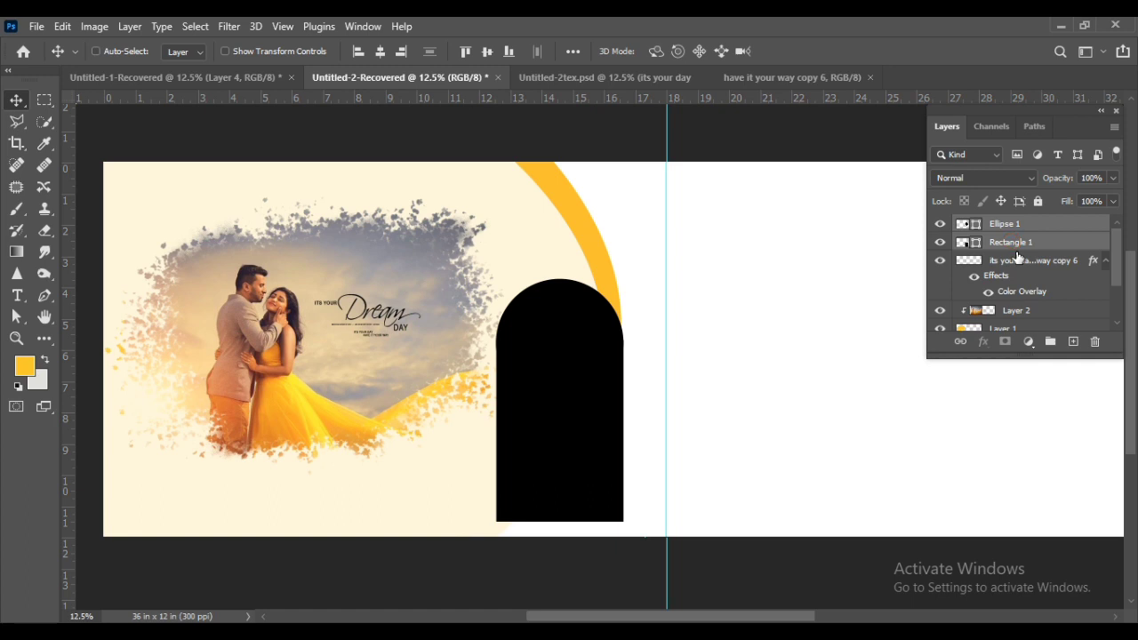
key(ctrl+e)
Scale the arch shape to 134.87%, rotate it 39.29° and place it so its straight end runs off the page's bottom edge
key(ctrl+t)
drag(684, 284, 705, 353)
drag(667, 317, 702, 307)
drag(572, 472, 529, 544)
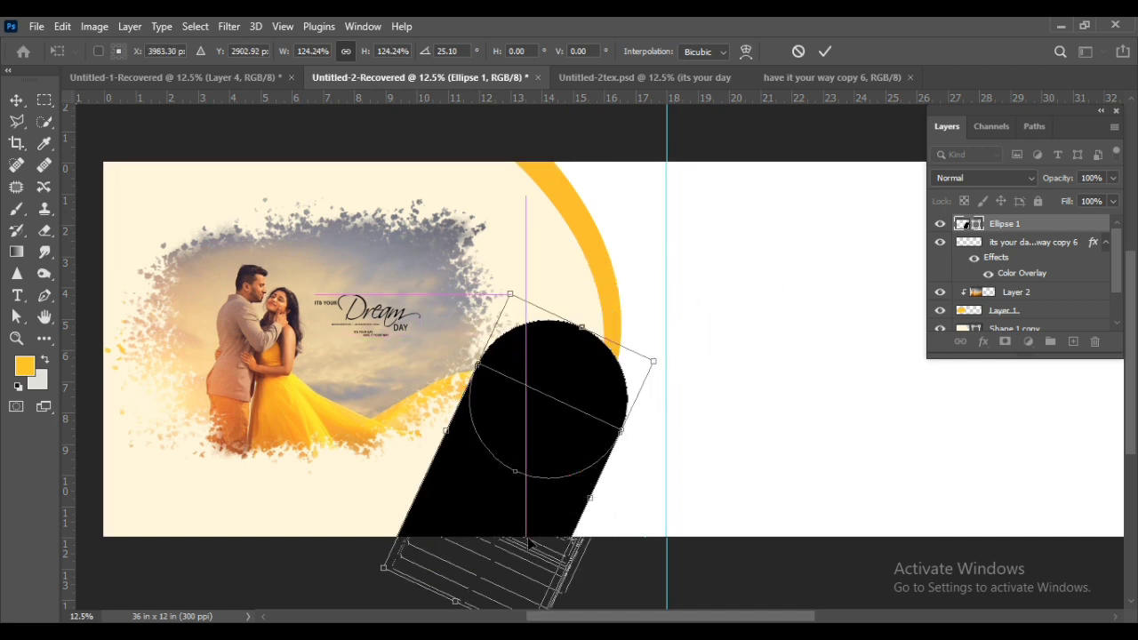
drag(711, 376, 727, 441)
drag(561, 476, 554, 487)
drag(658, 452, 678, 443)
drag(600, 427, 650, 399)
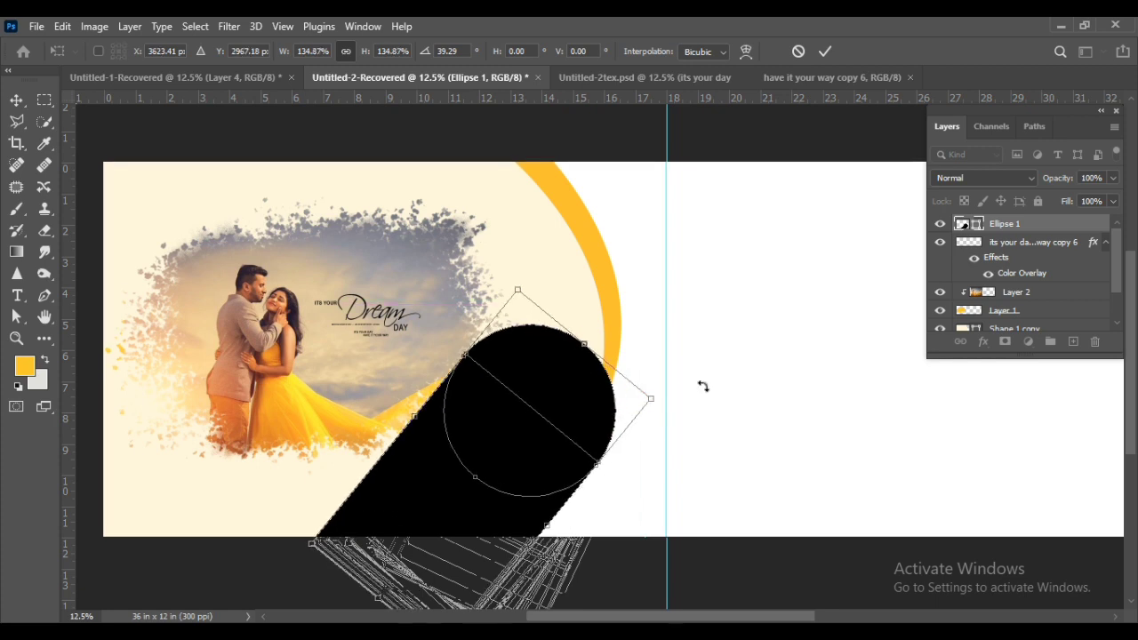
key(Return)
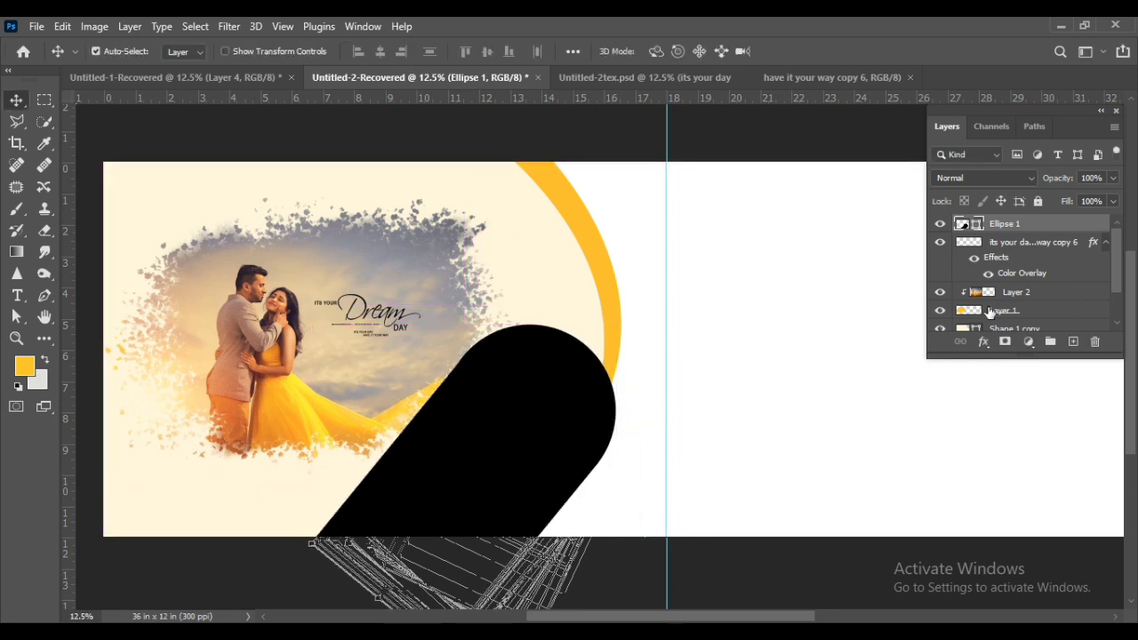
Recolour the tilted arch shape white
double_click(973, 229)
click(681, 332)
click(1054, 325)
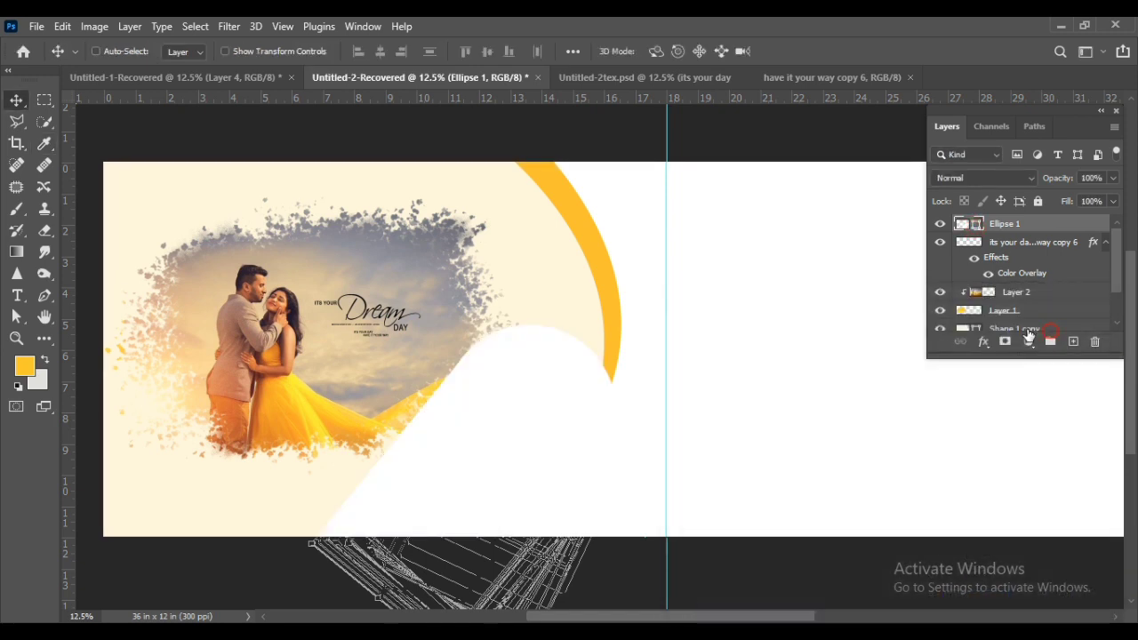
Duplicate the white arch and scale the copy down slightly so the original frames it as a narrow border
key(ctrl+j)
key(ctrl+t)
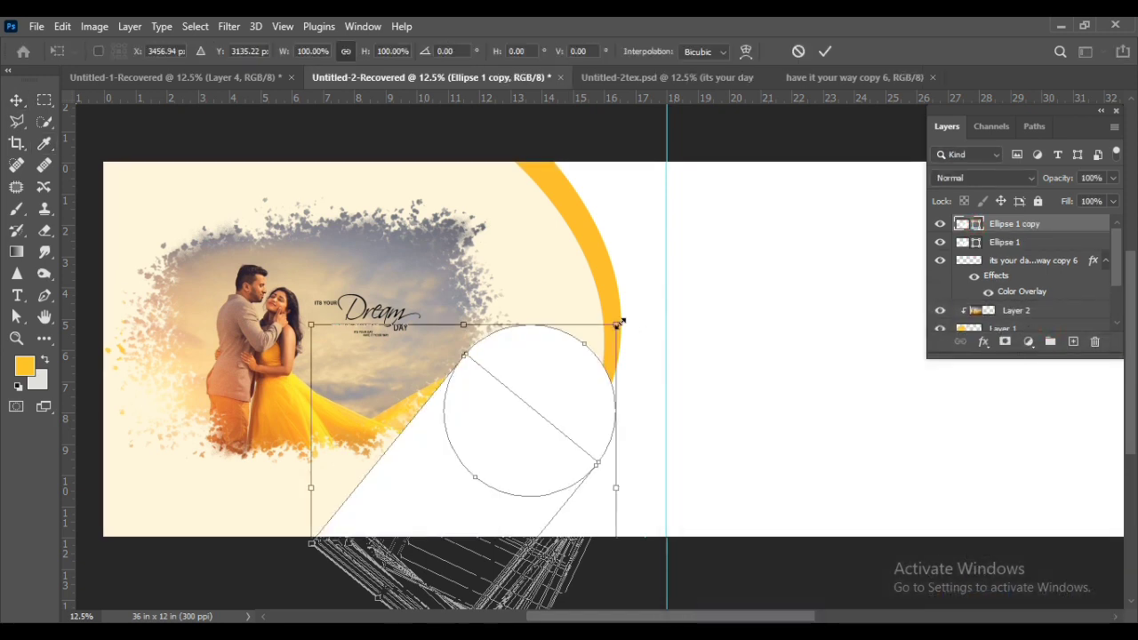
drag(619, 322, 603, 338)
key(Return)
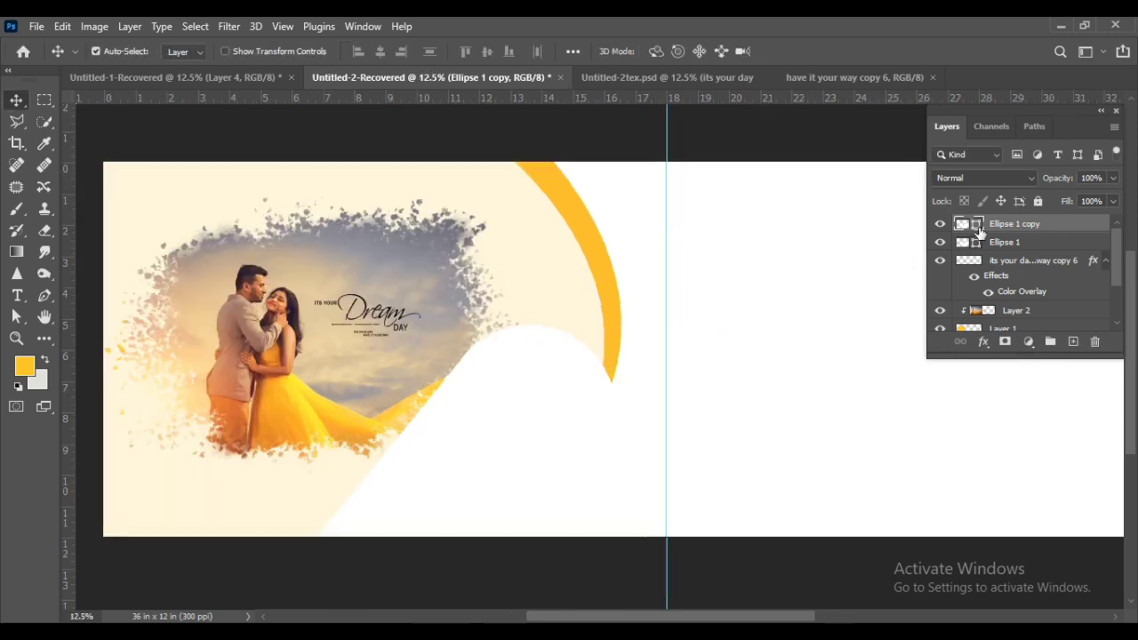
Recolour the smaller arch copy black, keeping both arches in place
double_click(978, 229)
click(684, 541)
click(1037, 326)
mouse_move(596, 381)
mouse_down()
mouse_move(596, 366)
mouse_move(596, 378)
mouse_up()
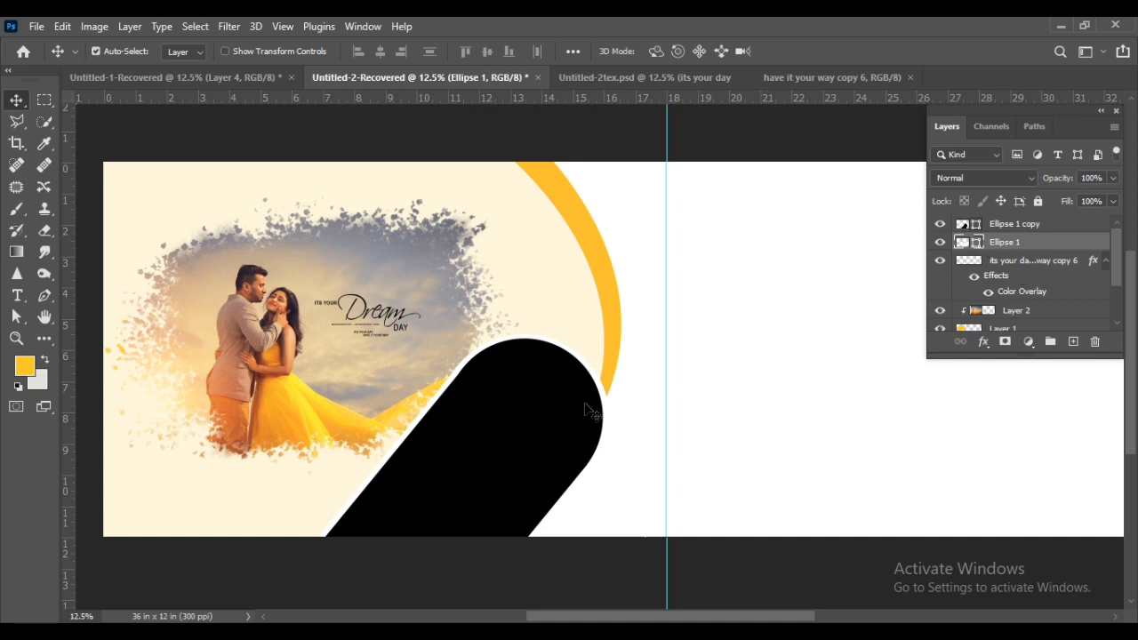
key(ctrl+z)
Shift the cream and yellow curved shapes together to the left, away from the centre guide
scroll(1023, 284, down, 2)
shift+click(994, 306)
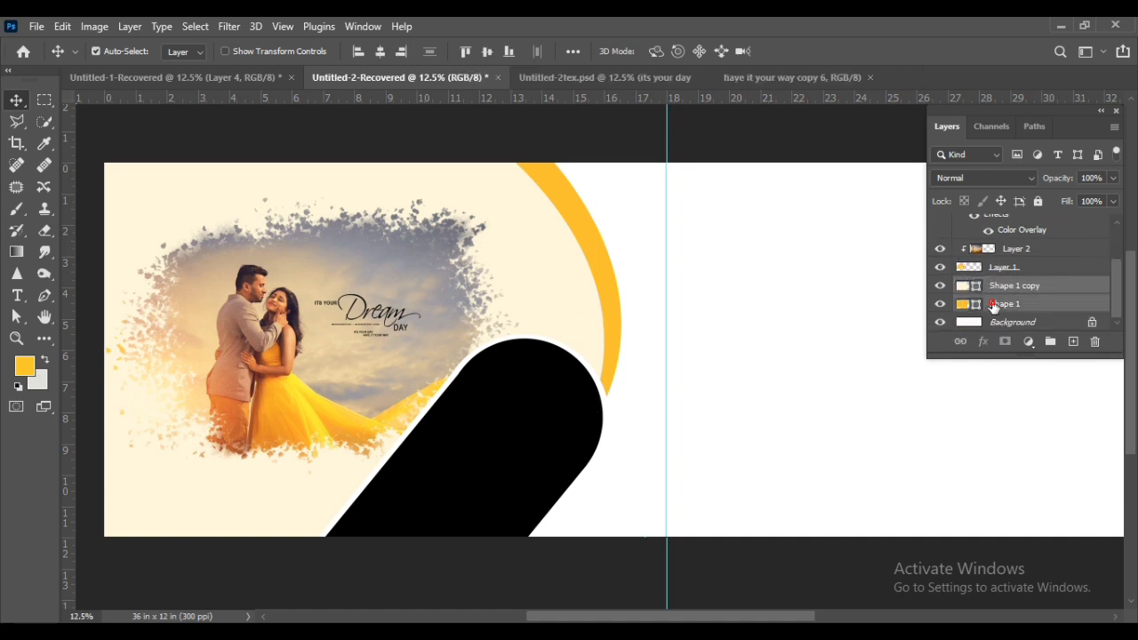
key(shift+Left)
key(shift+Left)
key(shift+Left)
key(shift+Left)
key(shift+Left)
key(shift+Left)
key(shift+Left)
key(shift+Left)
key(shift+Left)
key(shift+Left)
key(shift+Left)
key(shift+Left)
key(shift+Left)
key(shift+Left)
key(shift+Left)
key(shift+Left)
key(shift+Left)
key(shift+Left)
key(shift+Left)
key(shift+Left)
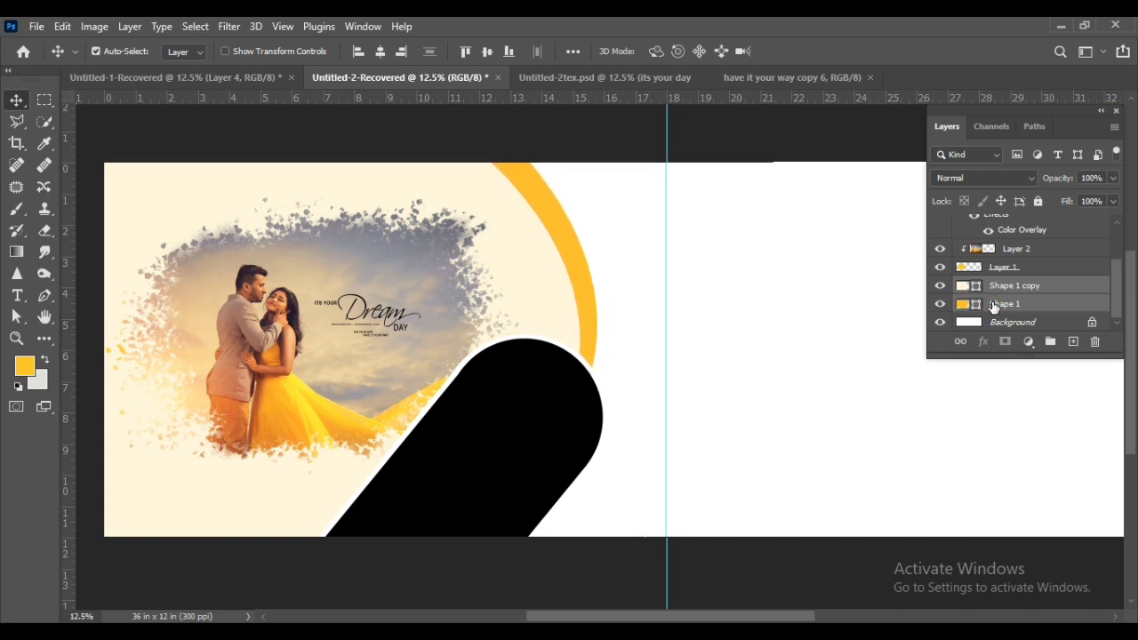
key(shift+Left)
key(shift+Left)
key(shift+Left)
key(shift+Left)
key(shift+Left)
key(shift+Left)
key(shift+Left)
key(shift+Left)
key(shift+Left)
key(shift+Left)
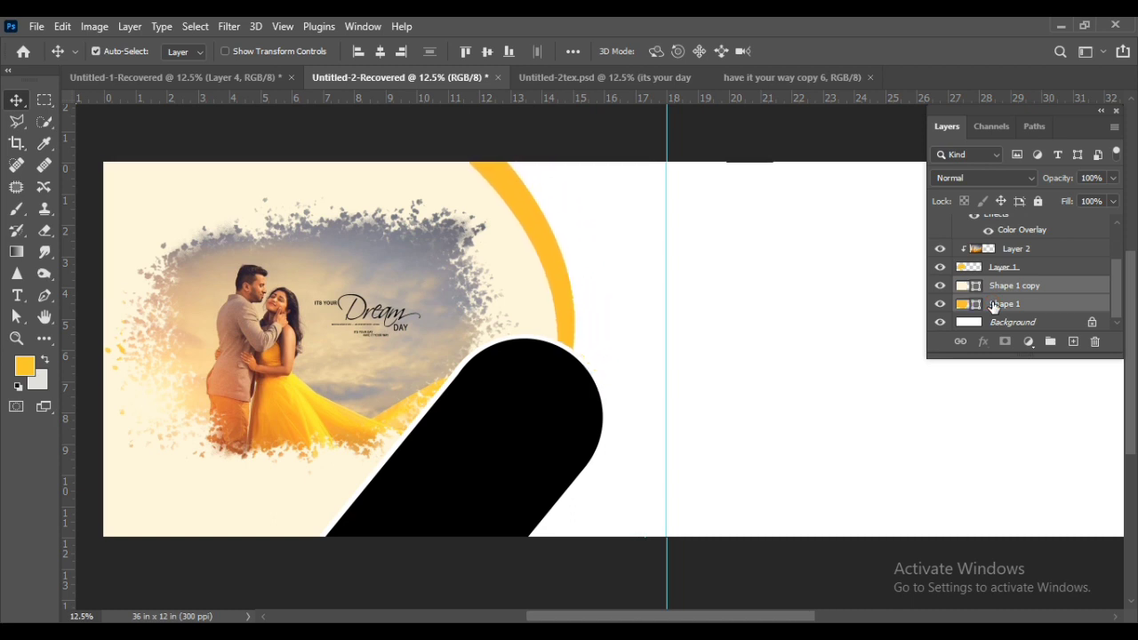
click(838, 314)
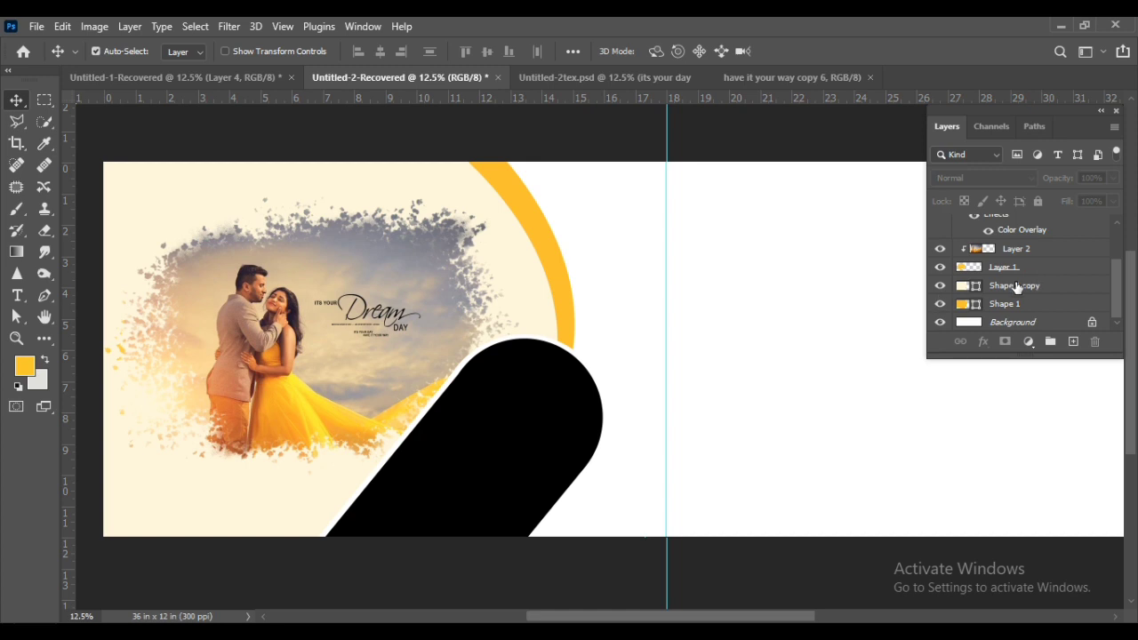
Bring the guitar couple photo from Untitled-1-Recovered into the spread and clip it to the black arch
click(571, 404)
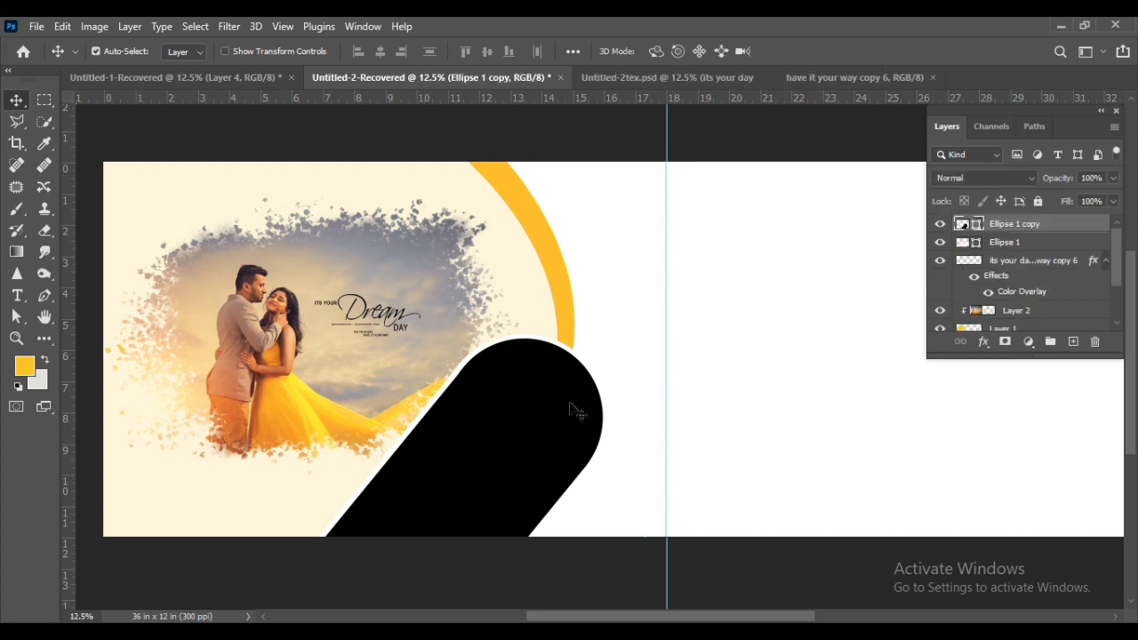
click(162, 77)
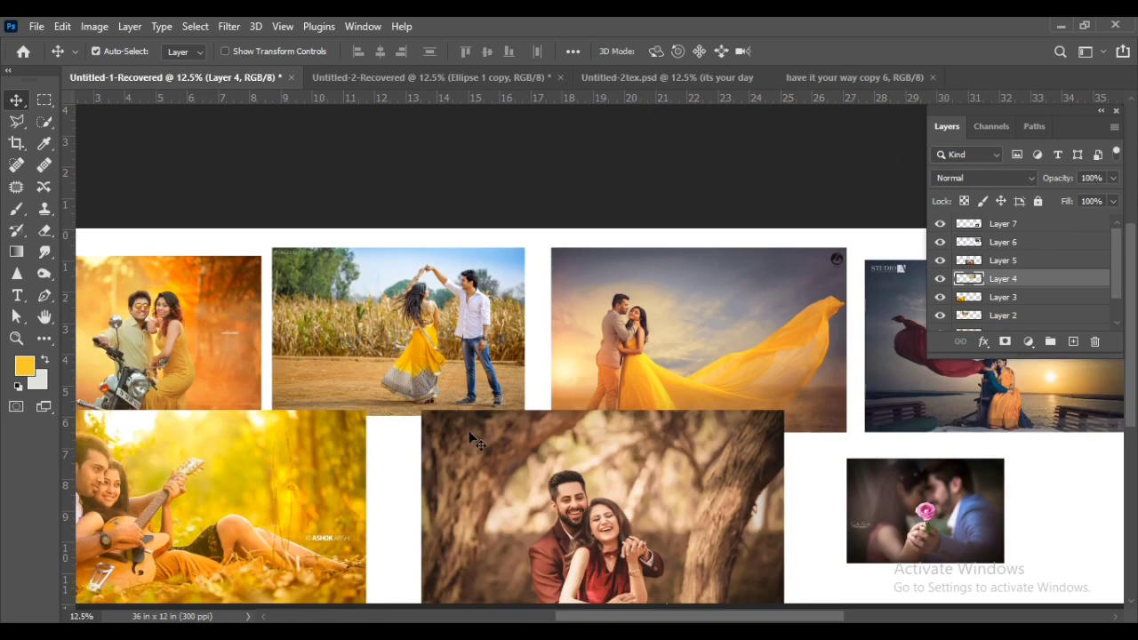
click(201, 329)
drag(155, 507, 535, 496)
right_click(1022, 227)
click(885, 358)
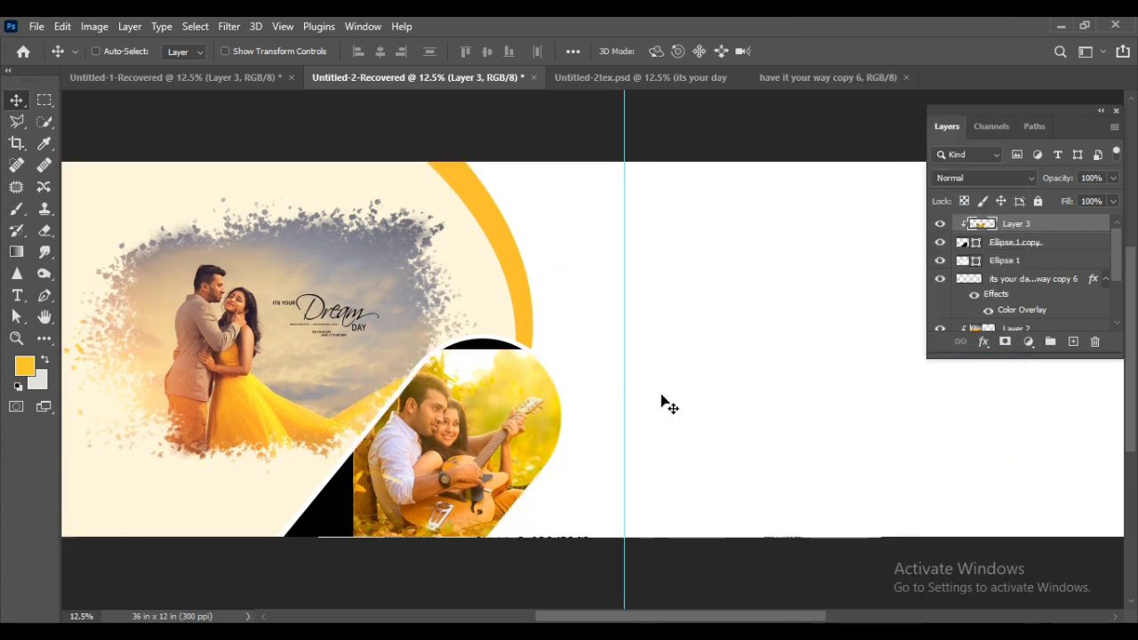
Scale the guitar photo to 111.91% and position the couple inside the arch
key(ctrl+t)
drag(722, 359, 756, 336)
drag(502, 438, 525, 437)
drag(772, 374, 757, 359)
drag(500, 438, 511, 445)
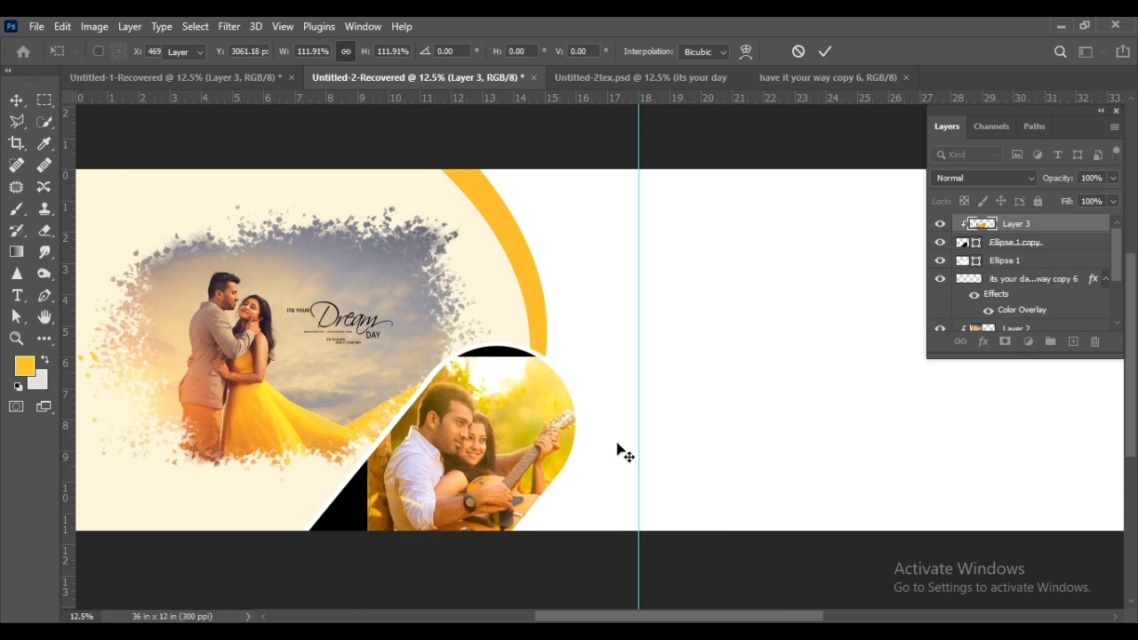
Duplicate the guitar photo beneath the original and enlarge the copy so it fills the arch's empty areas
key(ctrl+j)
drag(1010, 232, 1009, 258)
key(ctrl+t)
drag(762, 339, 827, 298)
drag(716, 419, 678, 419)
key(Return)
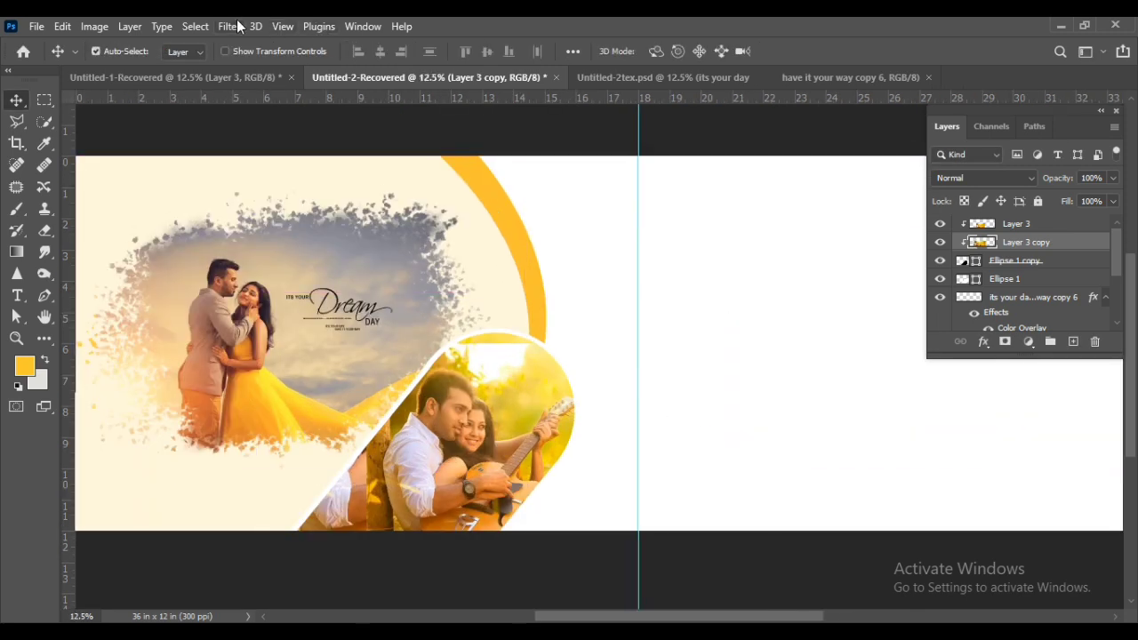
Apply a Gaussian Blur with a 184.9-pixel radius to the lower guitar photo copy
click(230, 26)
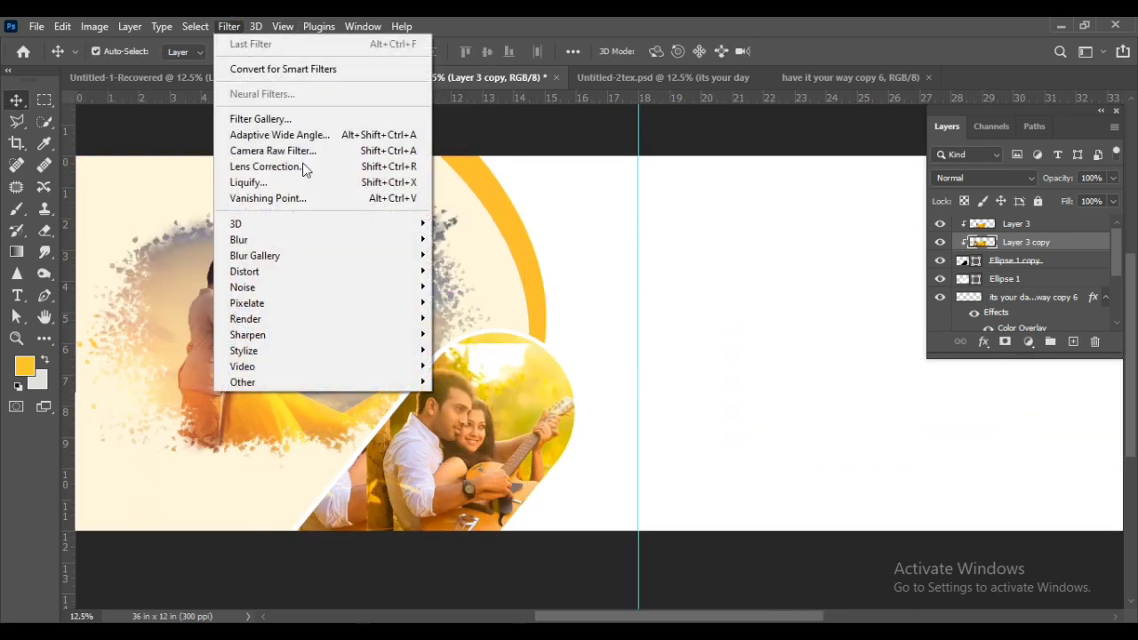
mouse_move(361, 245)
click(467, 301)
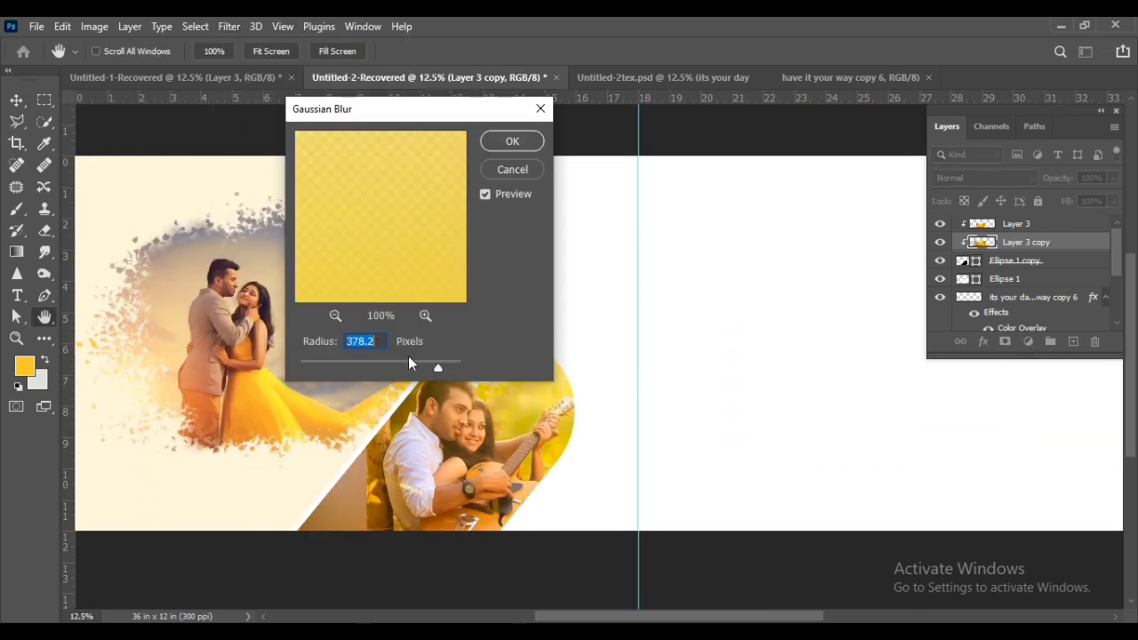
drag(437, 368, 413, 371)
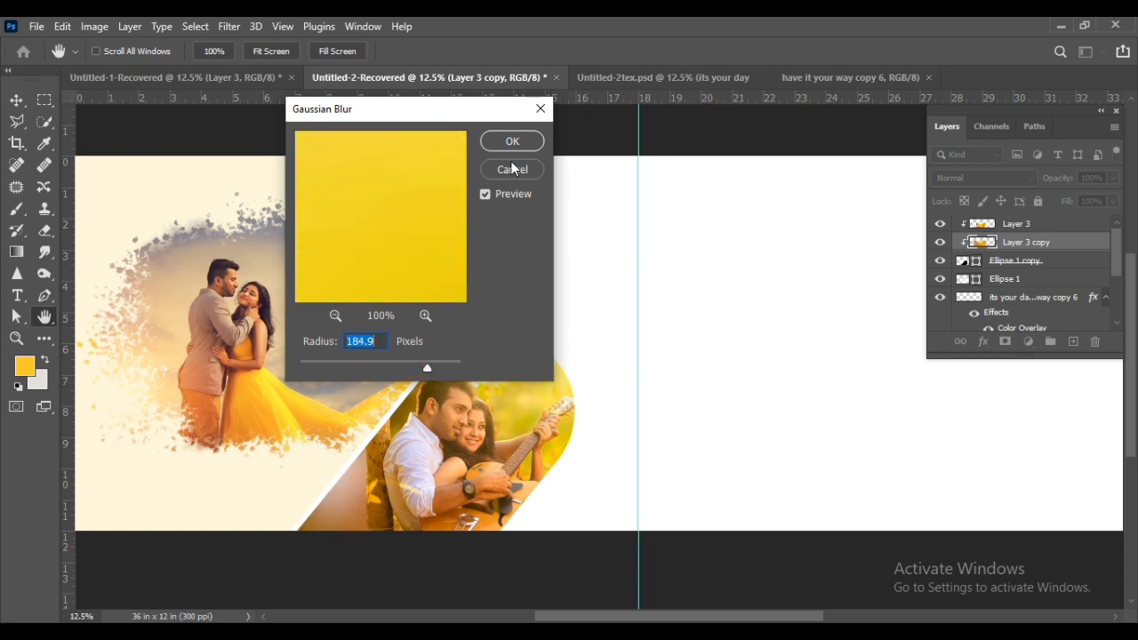
click(513, 140)
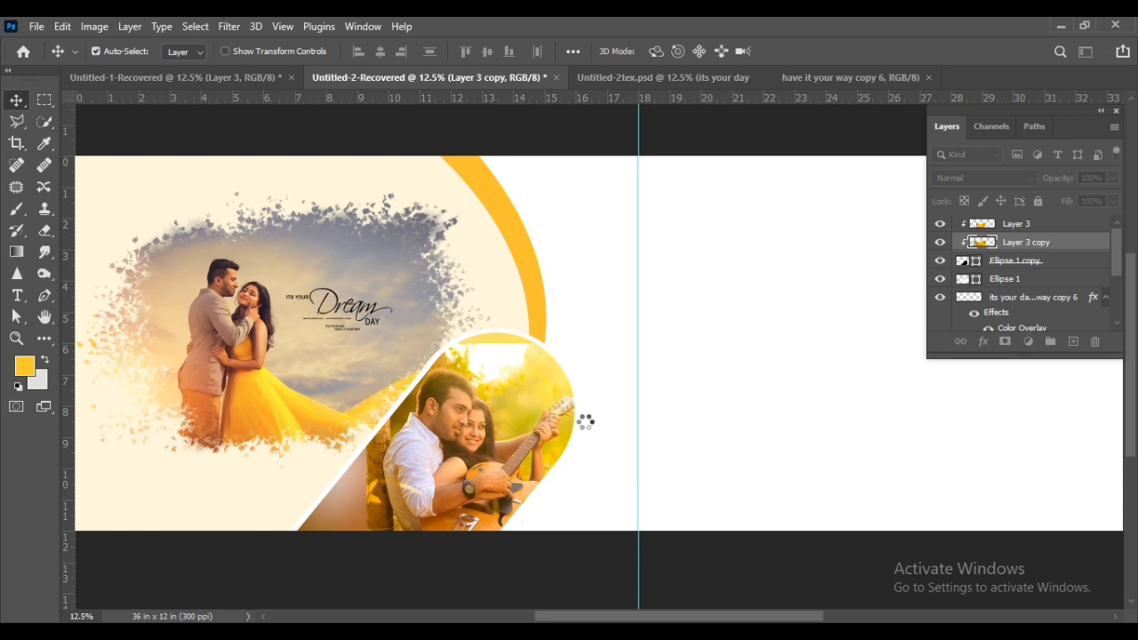
Add a layer mask that hides the whole upper guitar photo
click(462, 419)
click(130, 26)
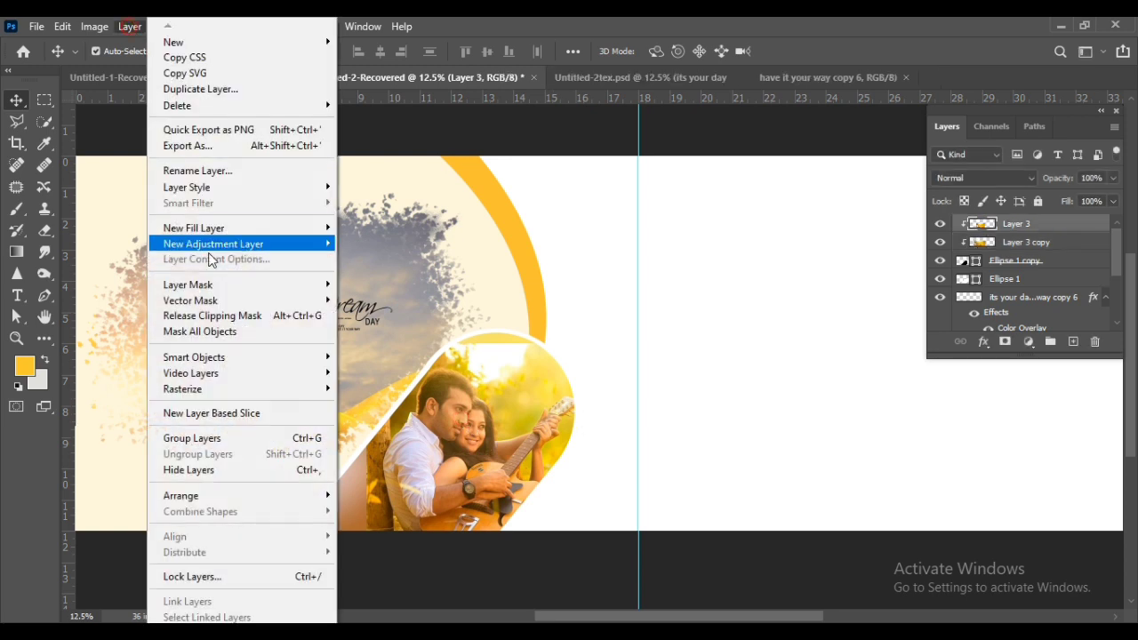
click(373, 300)
Paint the mask with a Soft Round brush at 55% flow to reveal the couple, blending the photo's edges into the blur
key(d)
key(b)
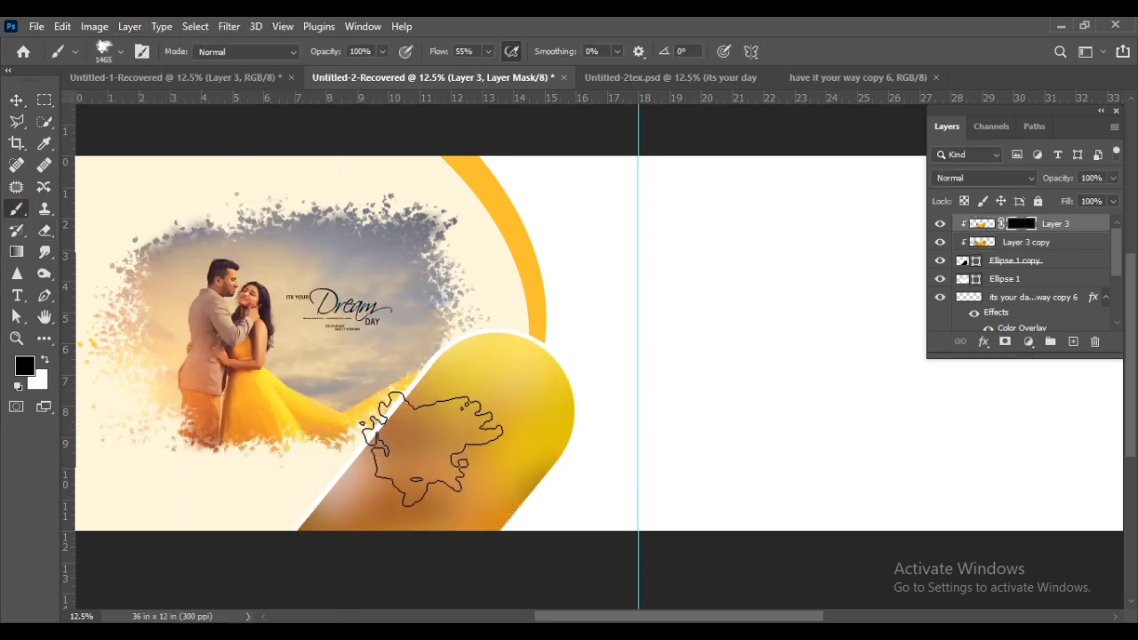
right_click(433, 449)
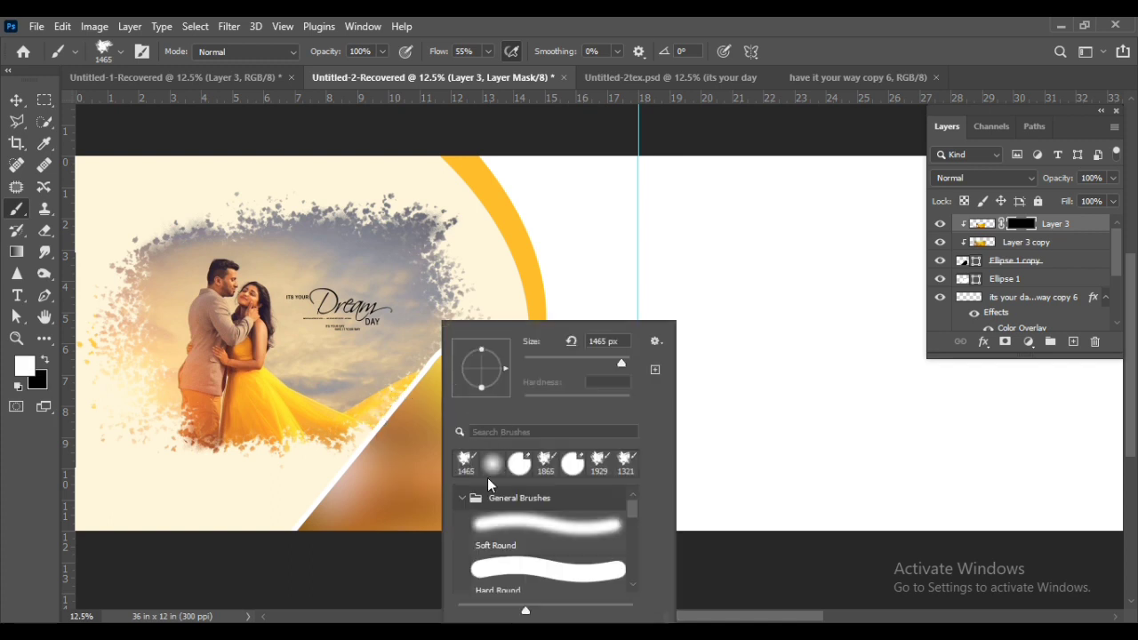
click(493, 464)
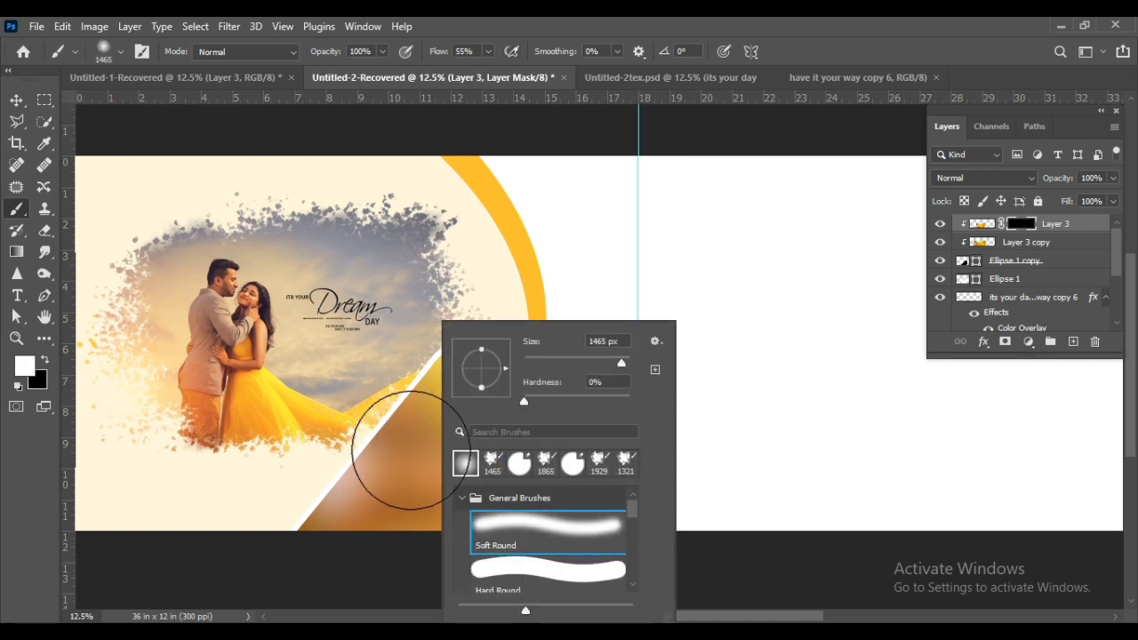
mouse_move(399, 406)
mouse_down()
mouse_move(436, 406)
mouse_move(460, 422)
mouse_move(471, 413)
mouse_move(452, 451)
mouse_move(456, 462)
mouse_move(468, 432)
mouse_move(463, 455)
mouse_up()
key(x)
right_click(464, 442)
key(Escape)
click(453, 443)
drag(461, 440, 421, 439)
key(x)
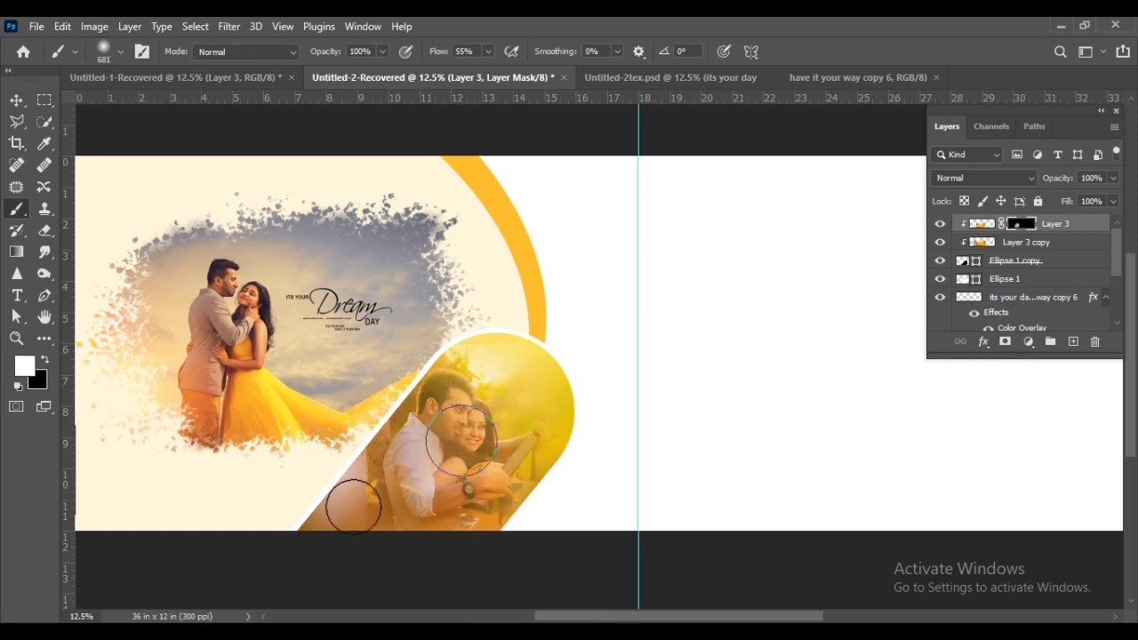
key(x)
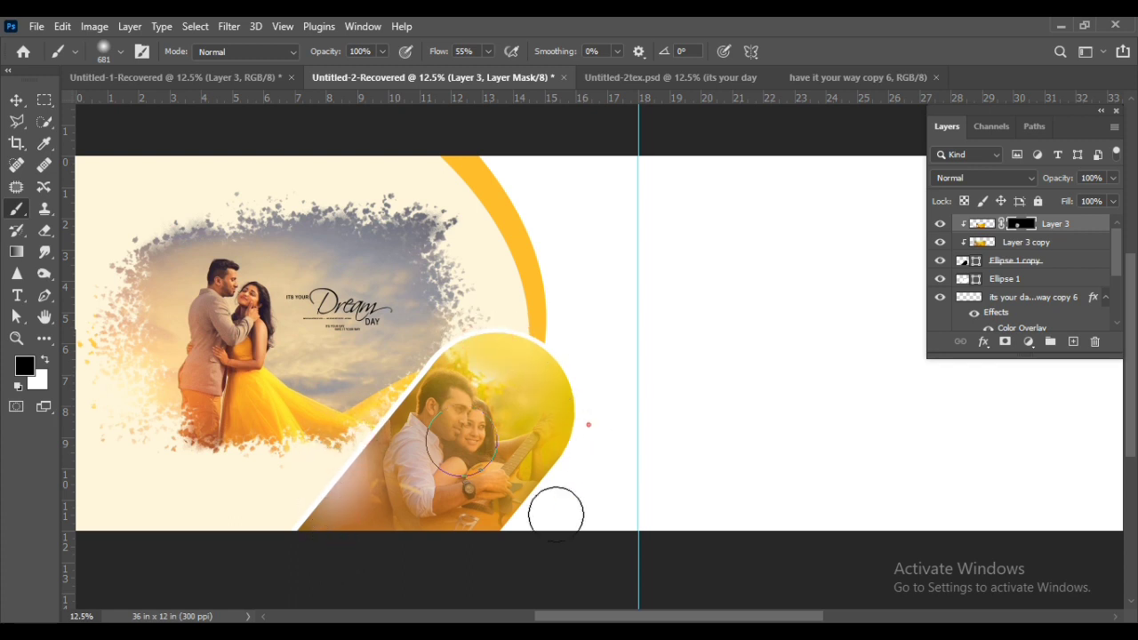
key(v)
Copy the "The Good life" text from Untitled-2tex.psd onto the spread, directly above the background layer, between the yellow curve and centre guide
scroll(477, 402, down, 1)
scroll(477, 401, up, 1)
drag(420, 357, 501, 359)
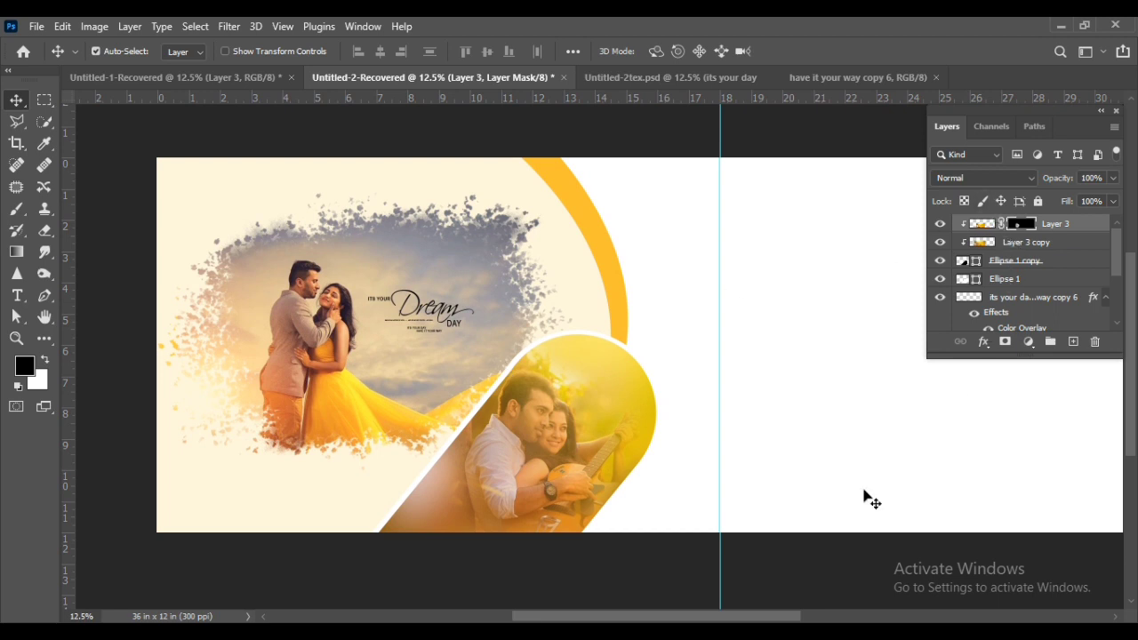
drag(762, 617, 773, 620)
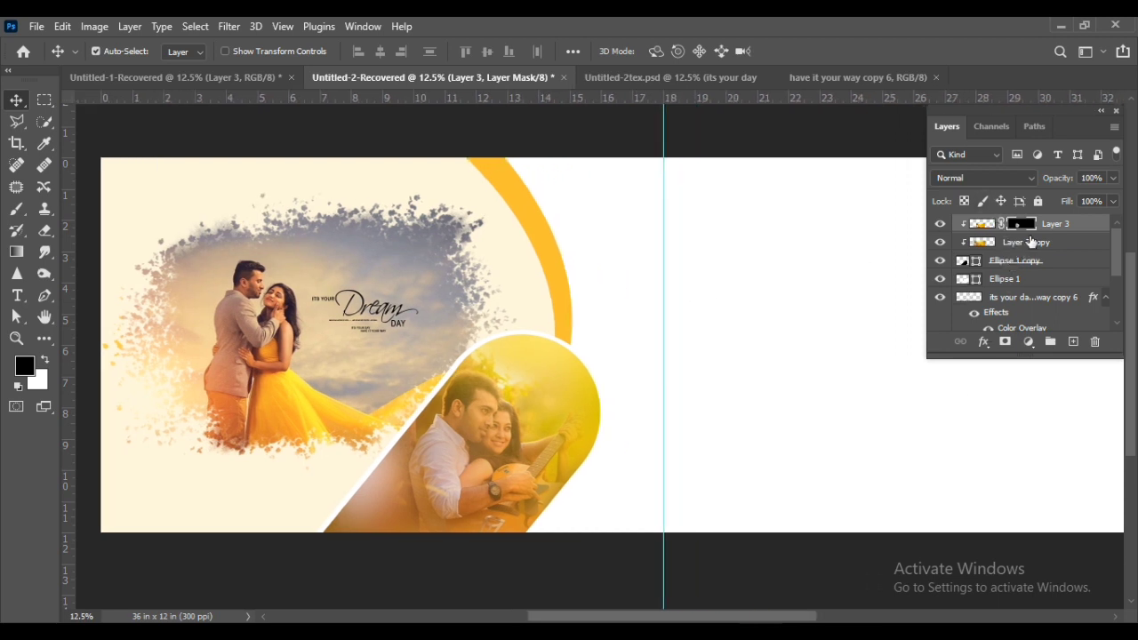
drag(791, 322, 666, 342)
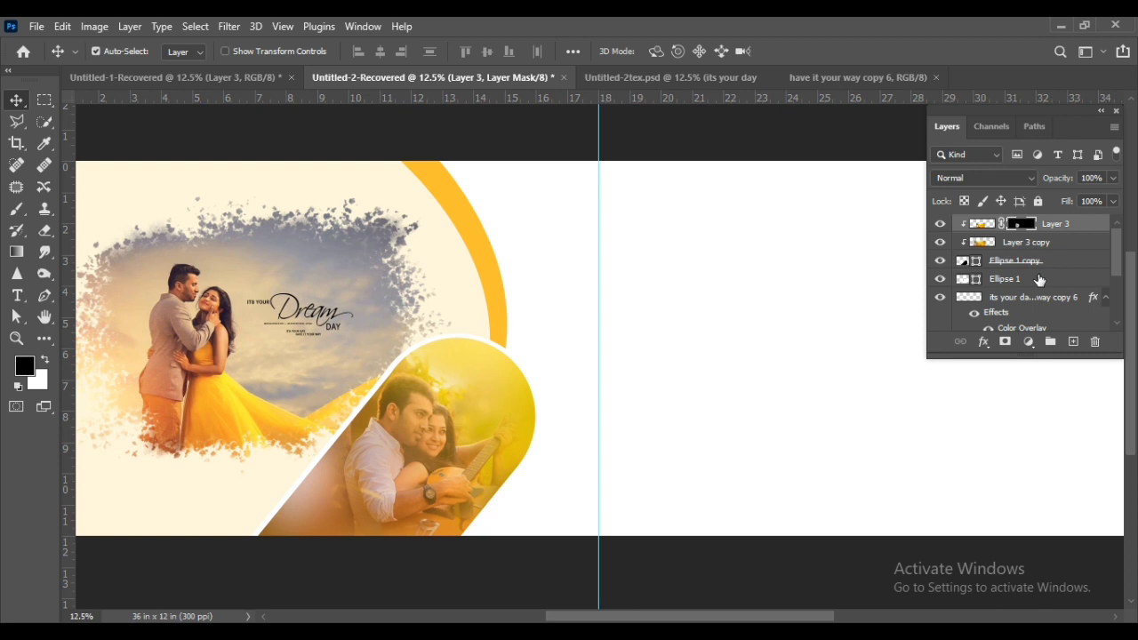
scroll(1041, 300, down, 3)
click(1022, 324)
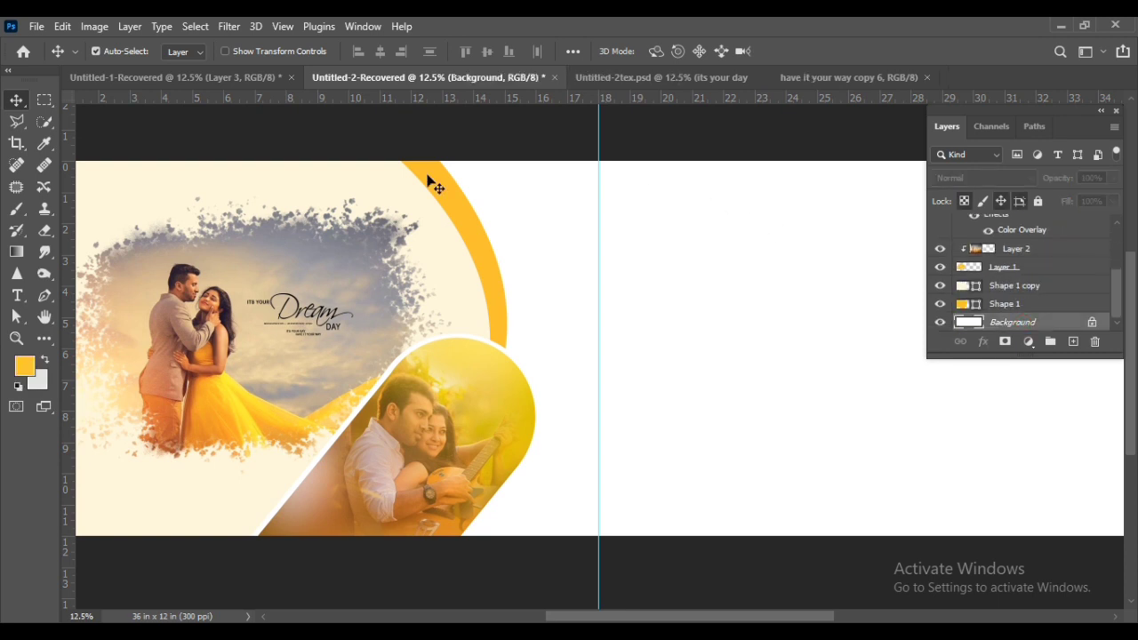
click(201, 74)
click(674, 80)
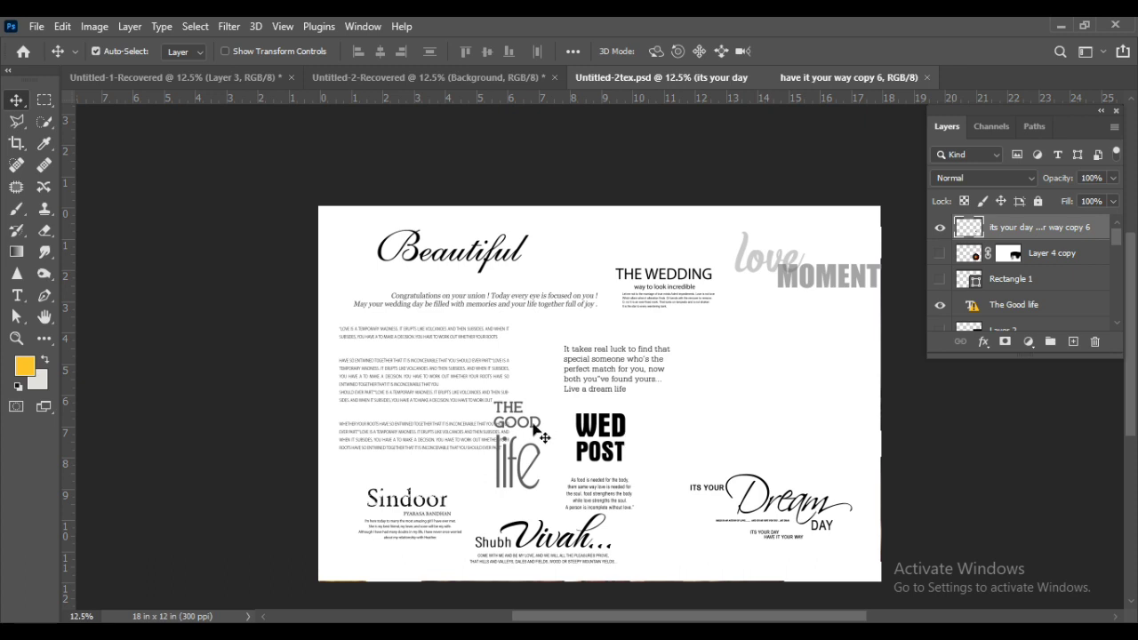
drag(537, 431, 573, 250)
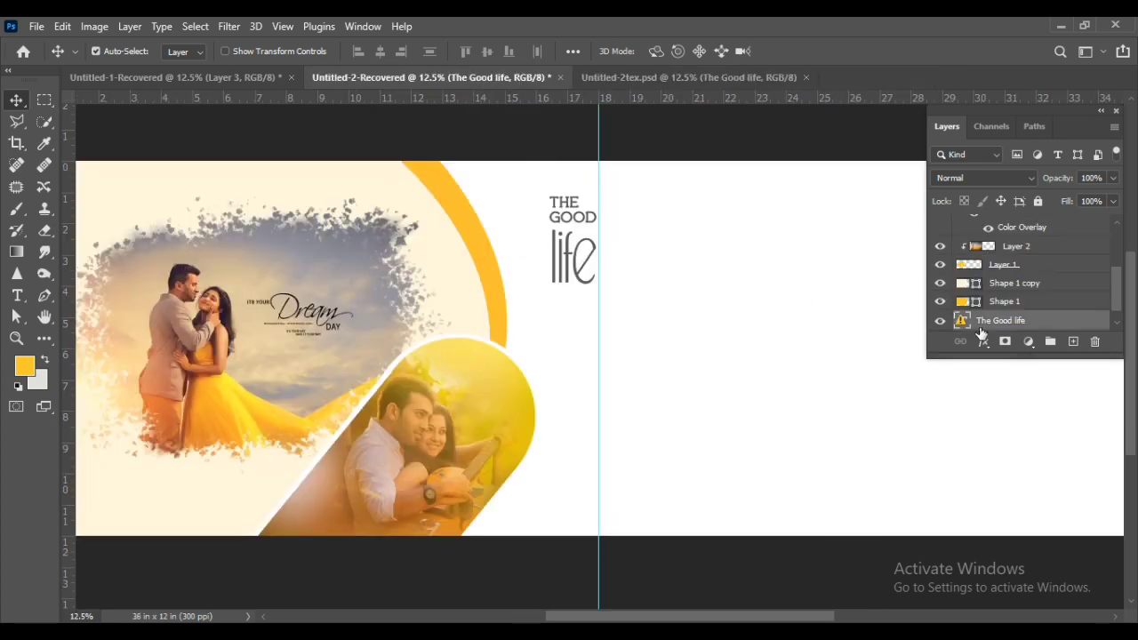
Scale the "The Good life" text to 81.10% with its missing fonts kept, and centre it between the yellow curve and the guide
key(ctrl+t)
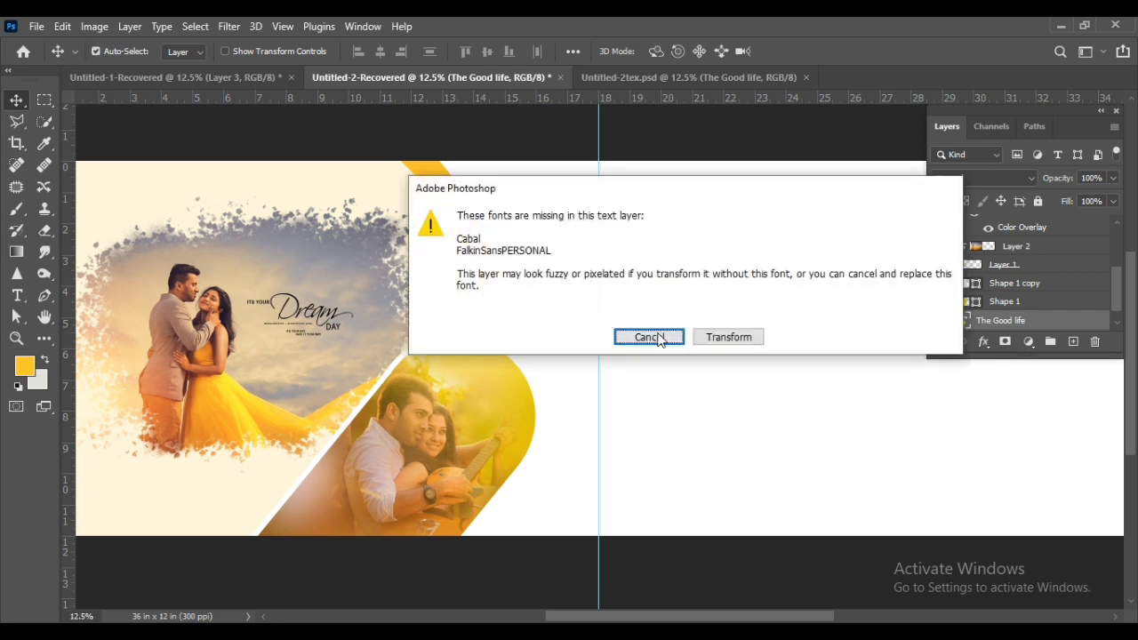
click(709, 338)
mouse_move(574, 268)
mouse_down()
mouse_move(548, 277)
mouse_move(567, 284)
mouse_up()
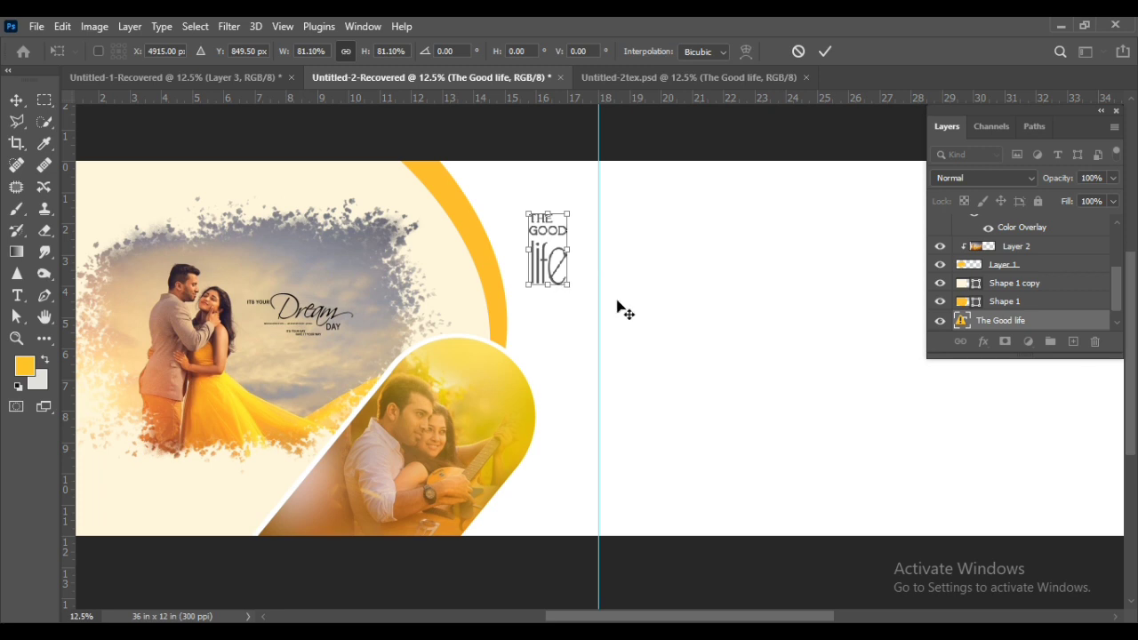
key(Return)
key(Right)
key(Right)
key(Right)
key(Right)
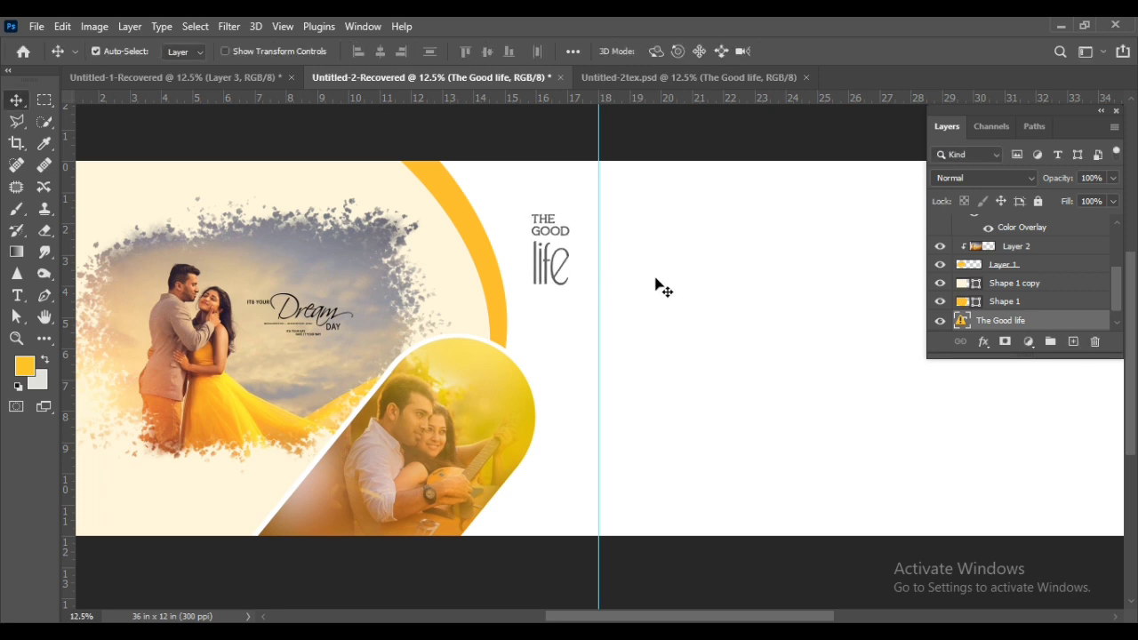
scroll(647, 356, down, 1)
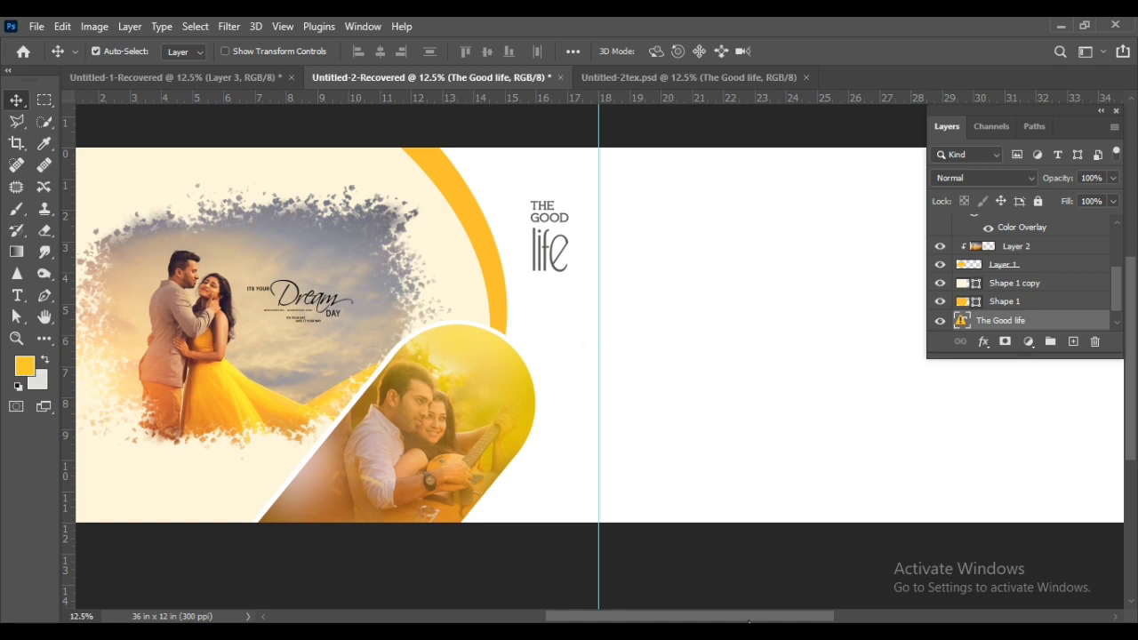
drag(750, 617, 721, 617)
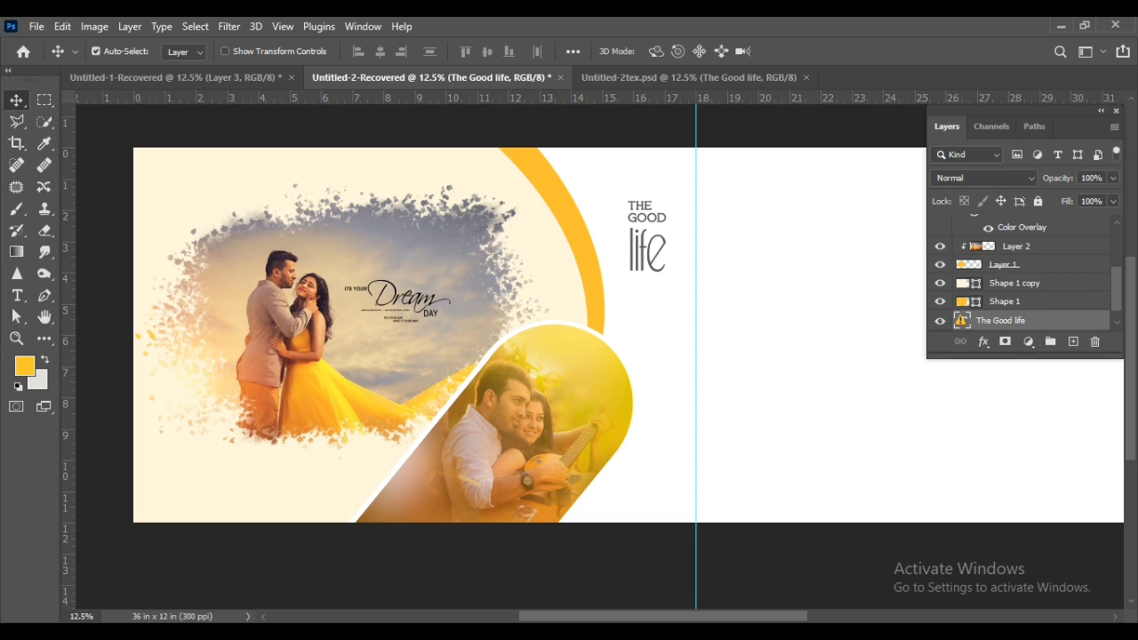
drag(749, 616, 784, 617)
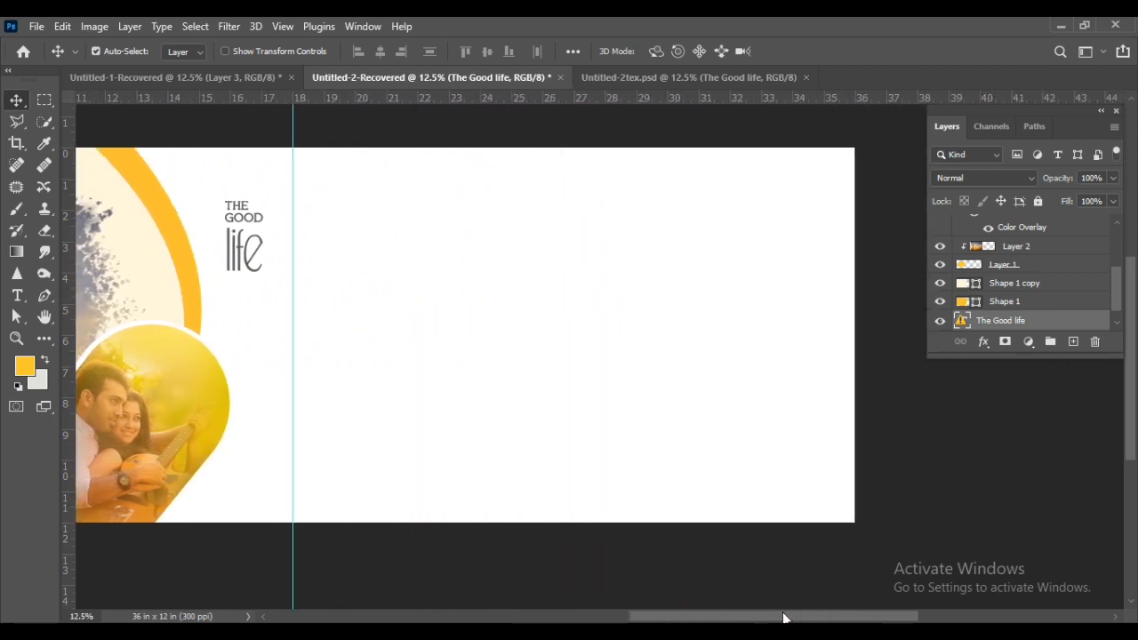
Draw a closed Pen shape above Layer 3, curving from the guide's bottom to about 24.7 in on the top edge and enclosing the right-hand corners
scroll(1030, 235, up, 5)
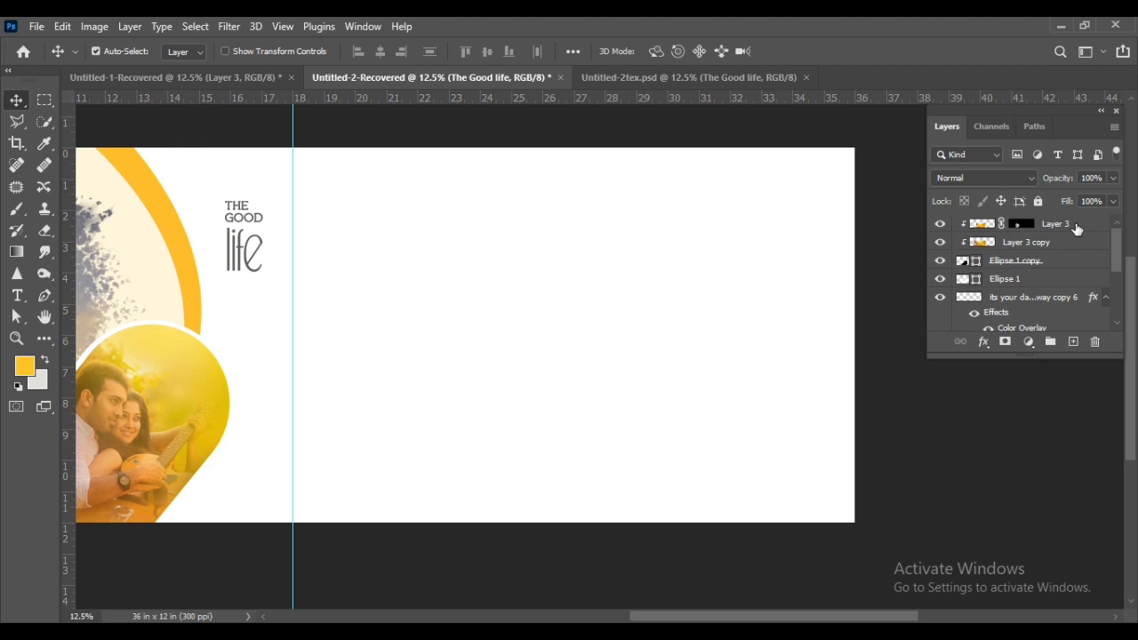
click(1083, 226)
click(44, 295)
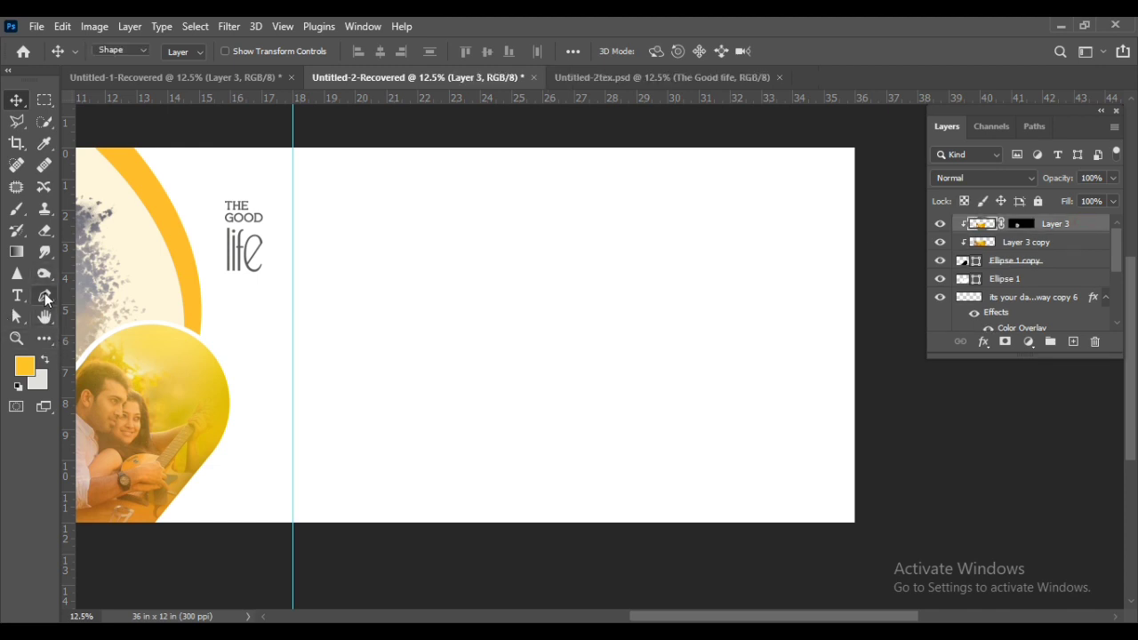
scroll(489, 407, up, 1)
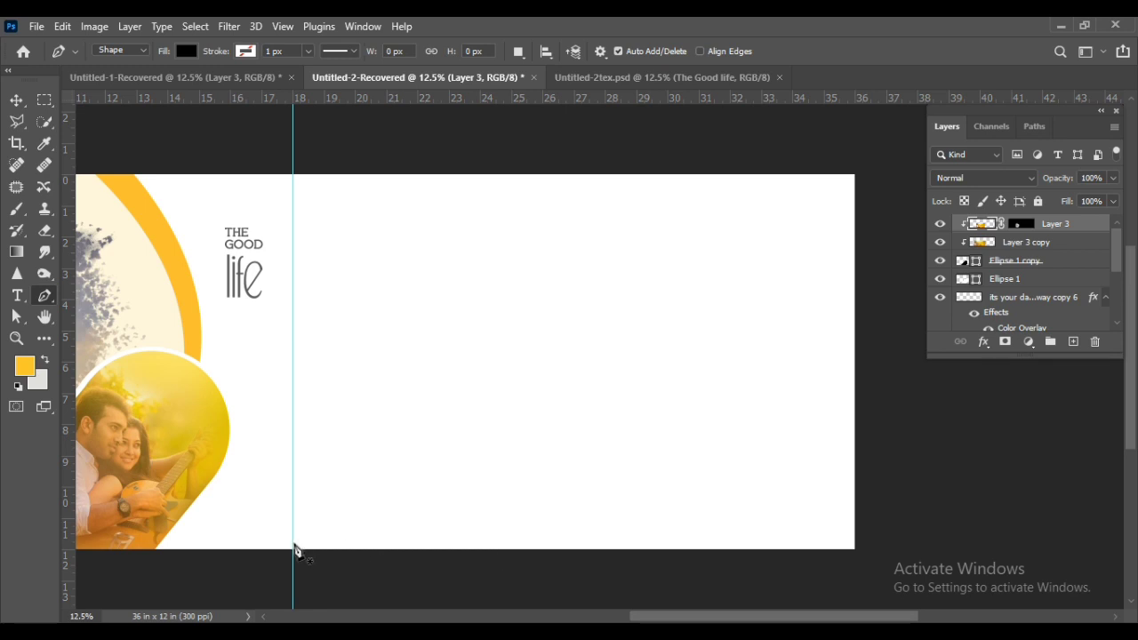
click(294, 552)
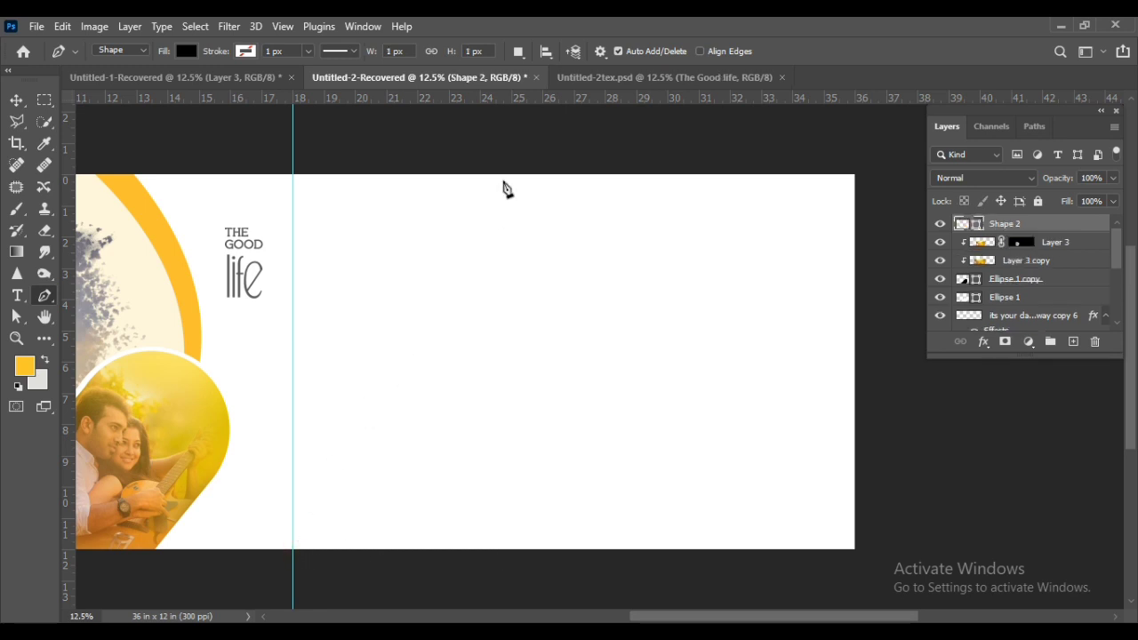
drag(503, 176, 790, 118)
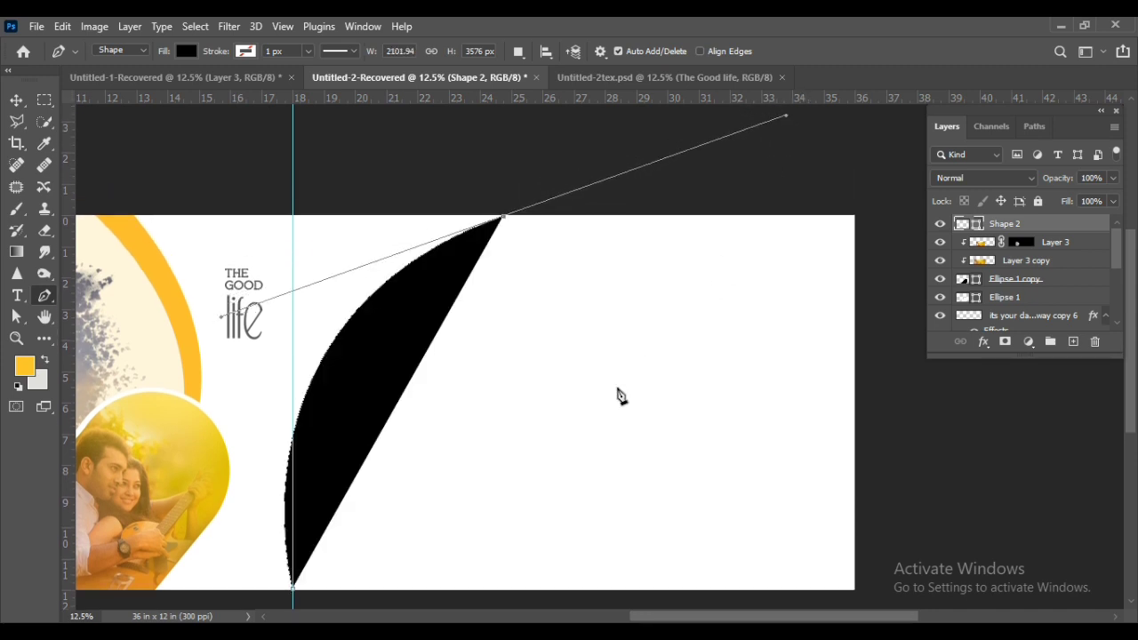
drag(577, 394, 542, 389)
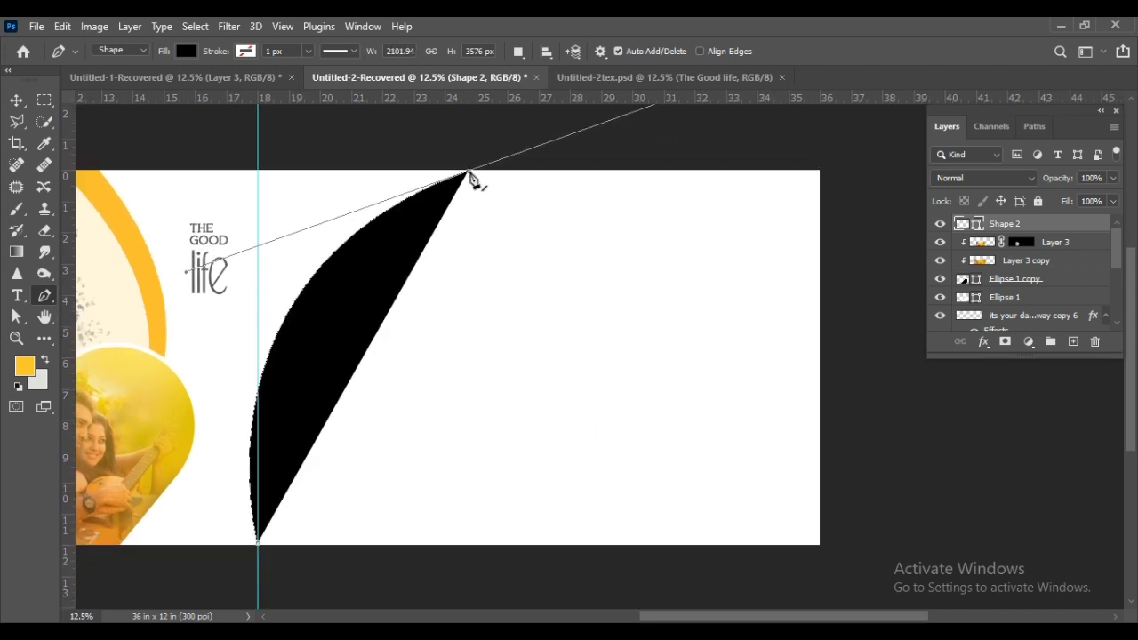
click(820, 171)
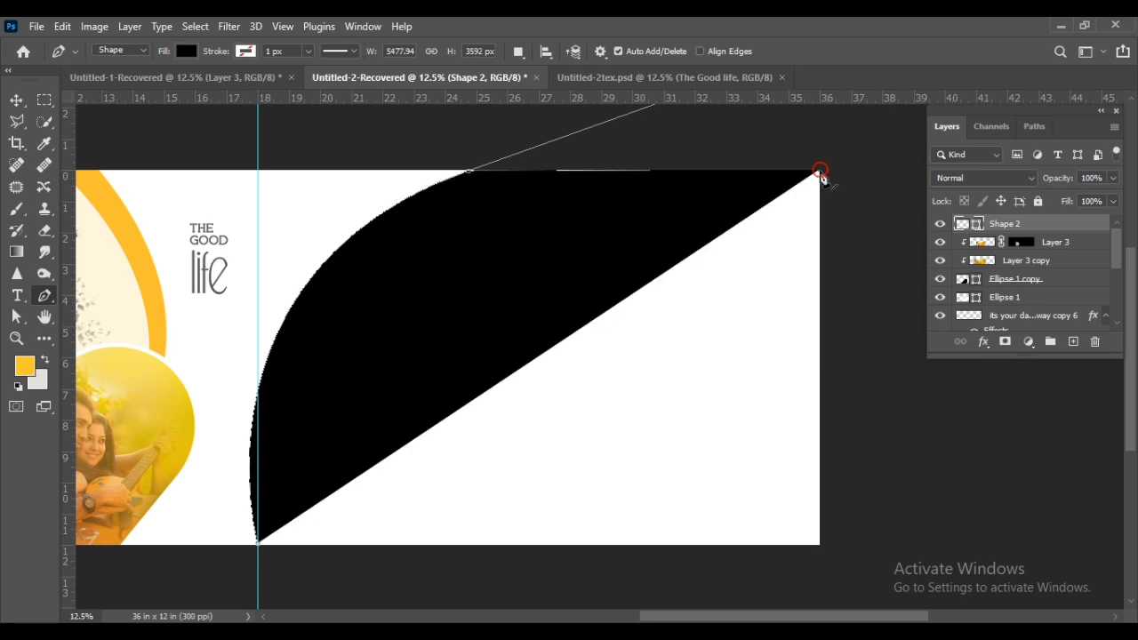
click(819, 546)
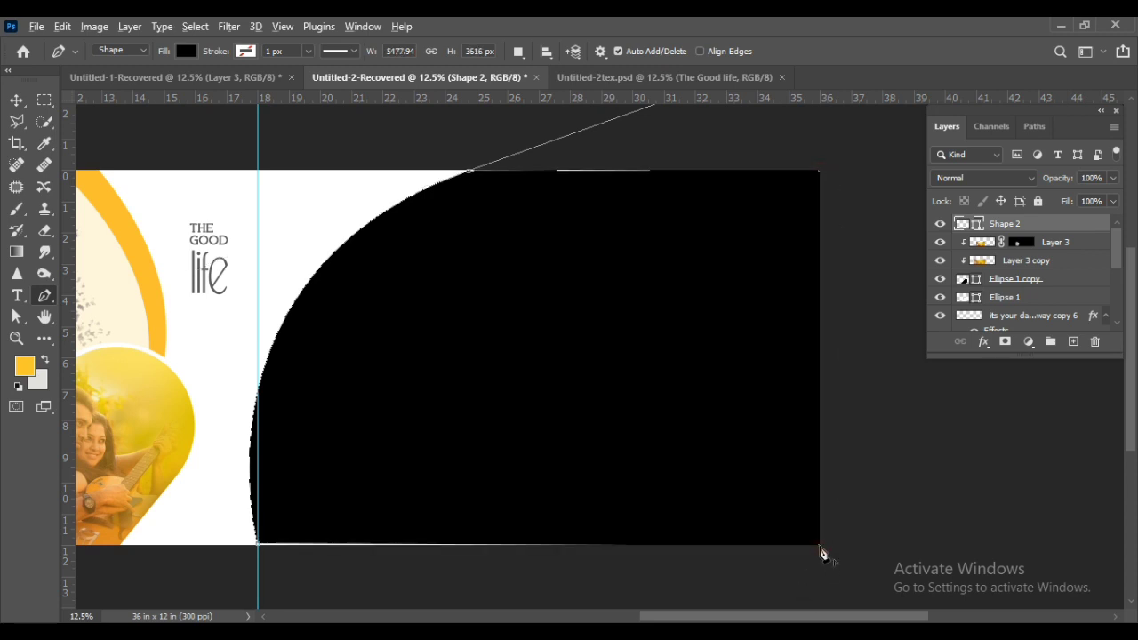
click(261, 551)
key(v)
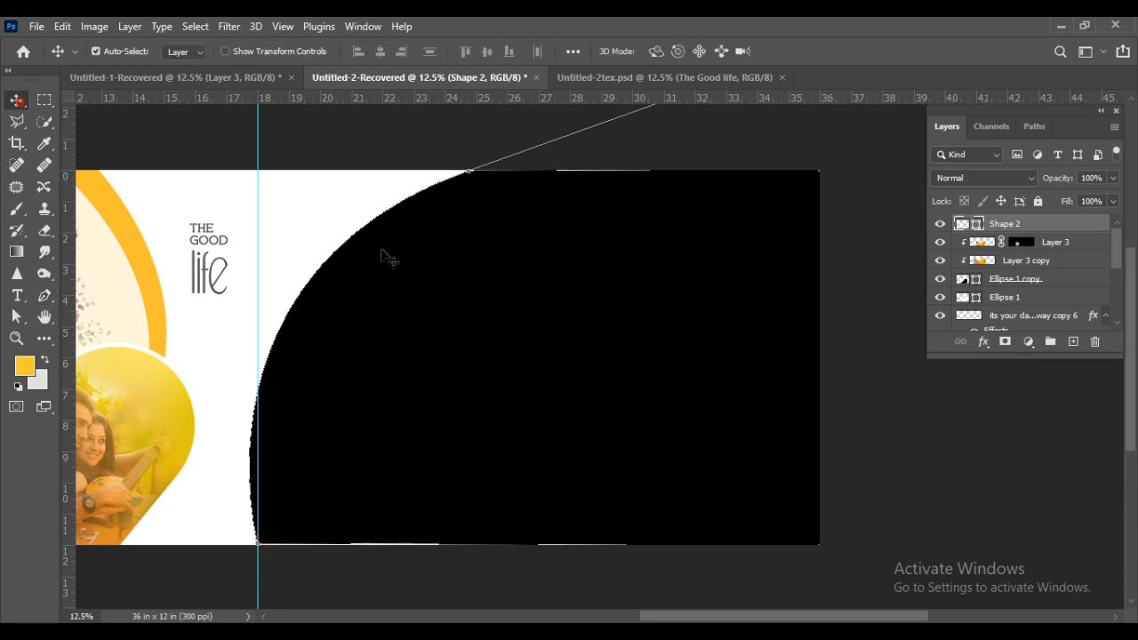
Scale the new black shape to 102.03% and shift it right until its curved edge begins at about 21 in
click(338, 204)
drag(424, 348, 508, 358)
drag(566, 399, 592, 401)
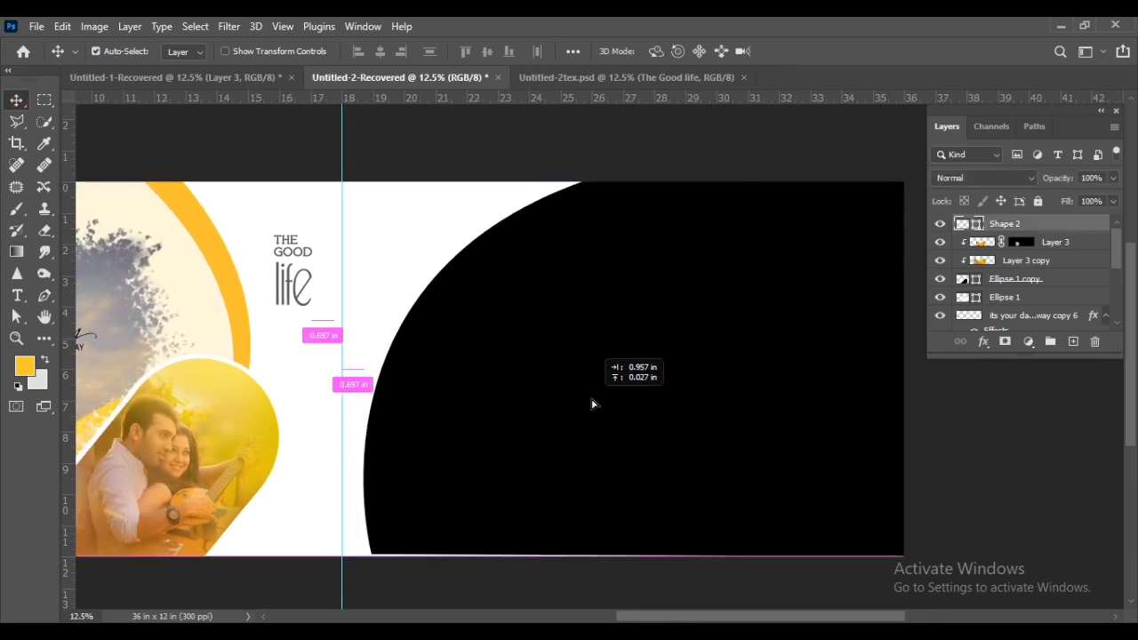
key(ctrl+t)
drag(363, 560, 357, 538)
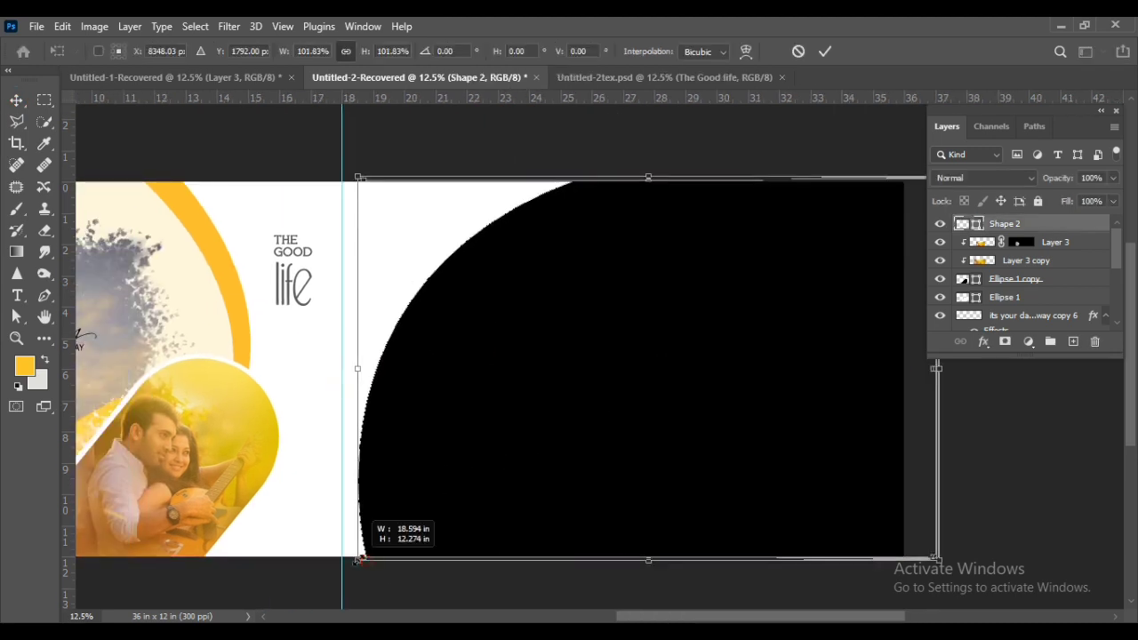
drag(508, 503, 585, 507)
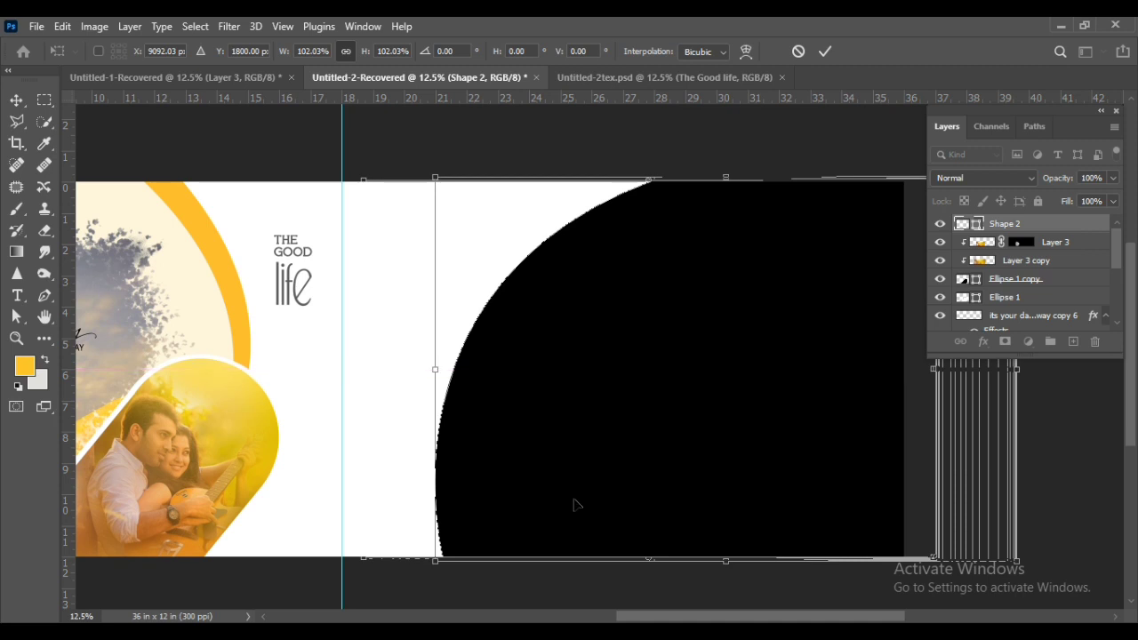
key(Return)
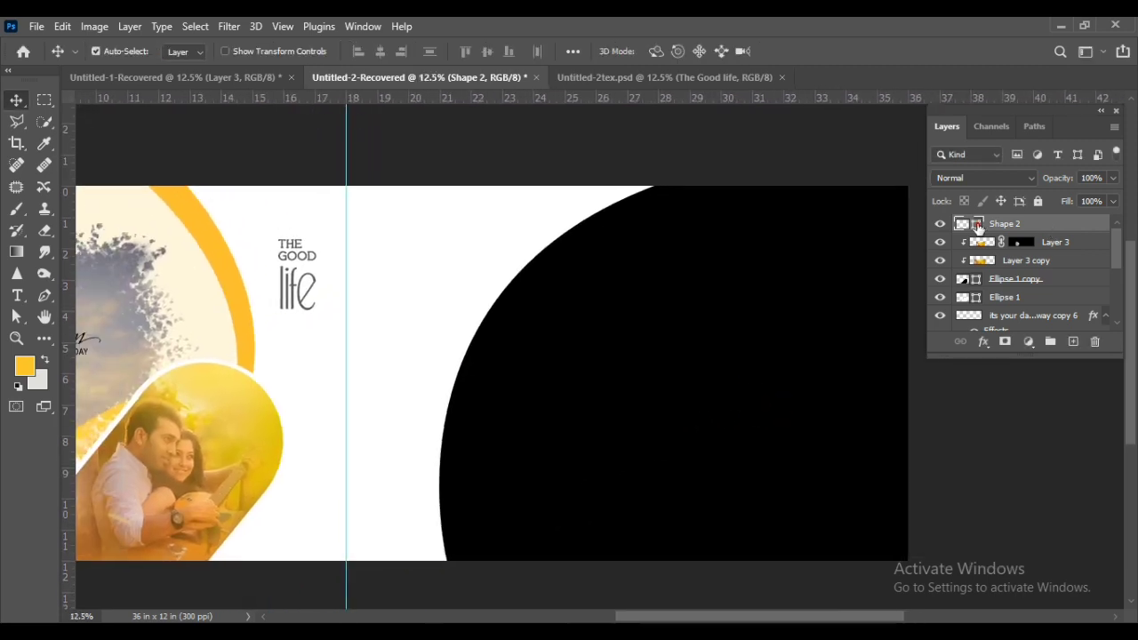
Recolour the large curved shape with the cream sampled from the left page's background curve
double_click(978, 224)
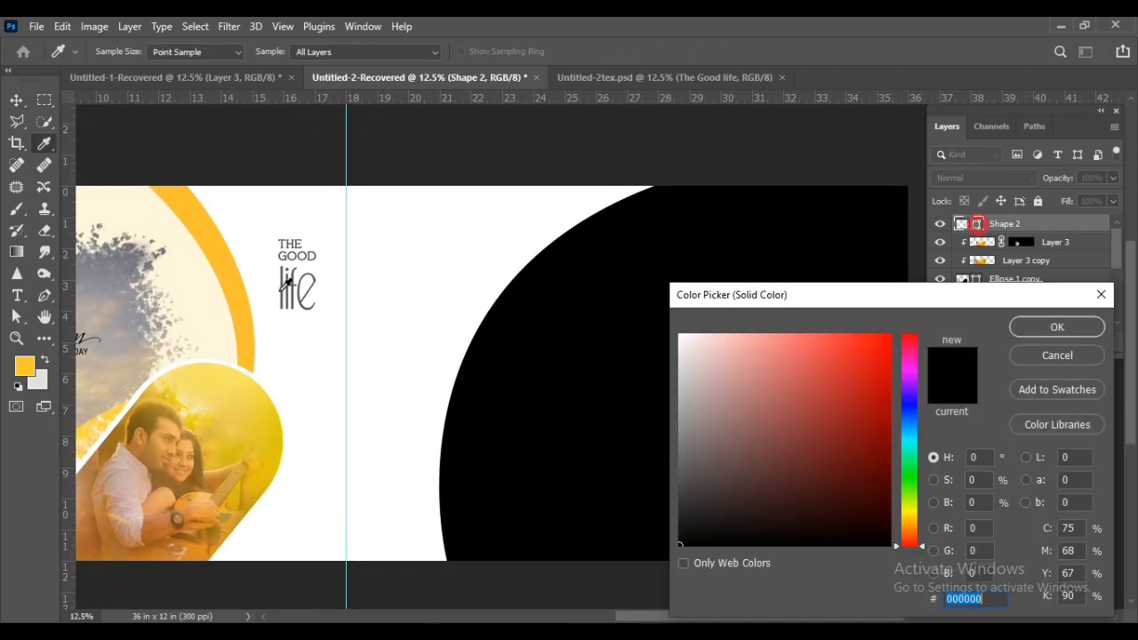
click(223, 312)
click(1046, 329)
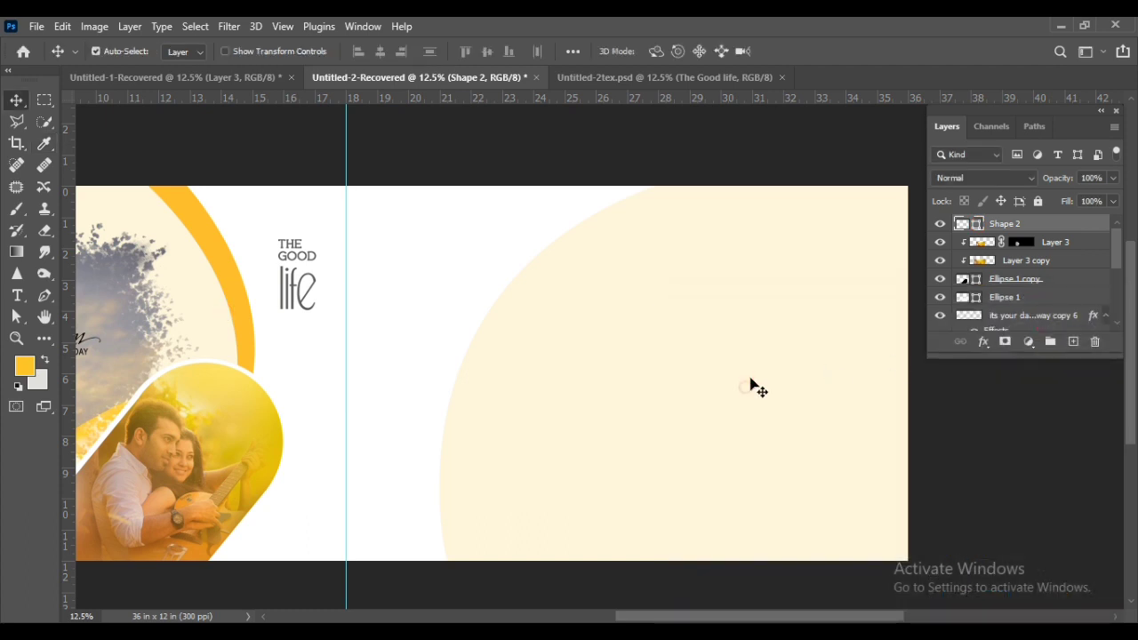
drag(709, 444, 703, 447)
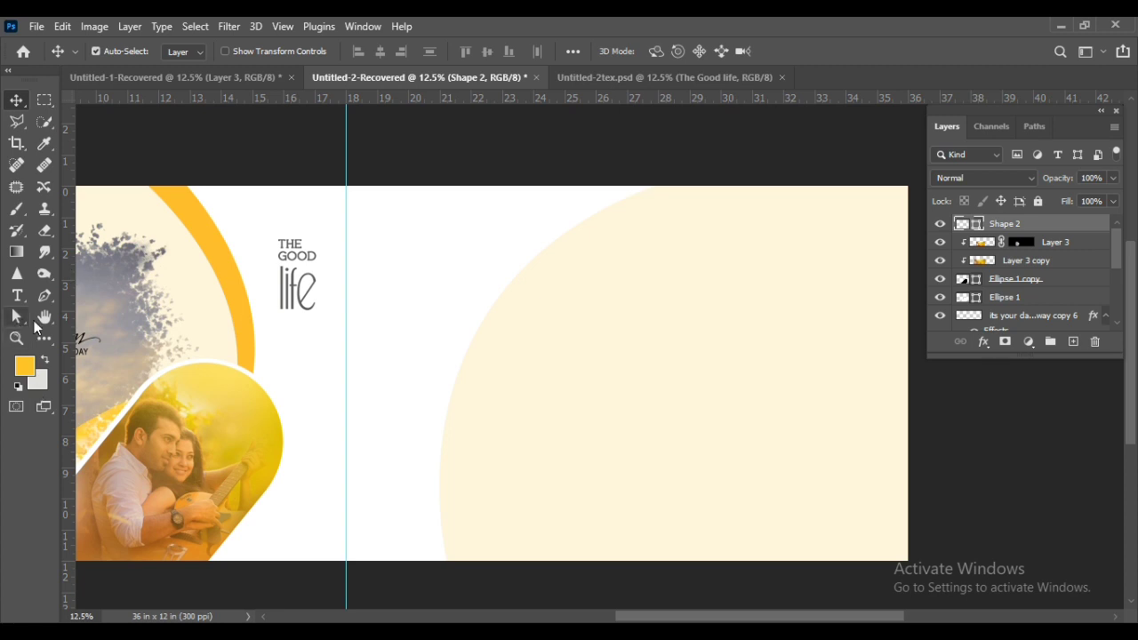
Draw a closed cream Pen shape about 9.2 x 7 in along the guide and top edge, with a curved lower-right side
click(44, 338)
click(96, 503)
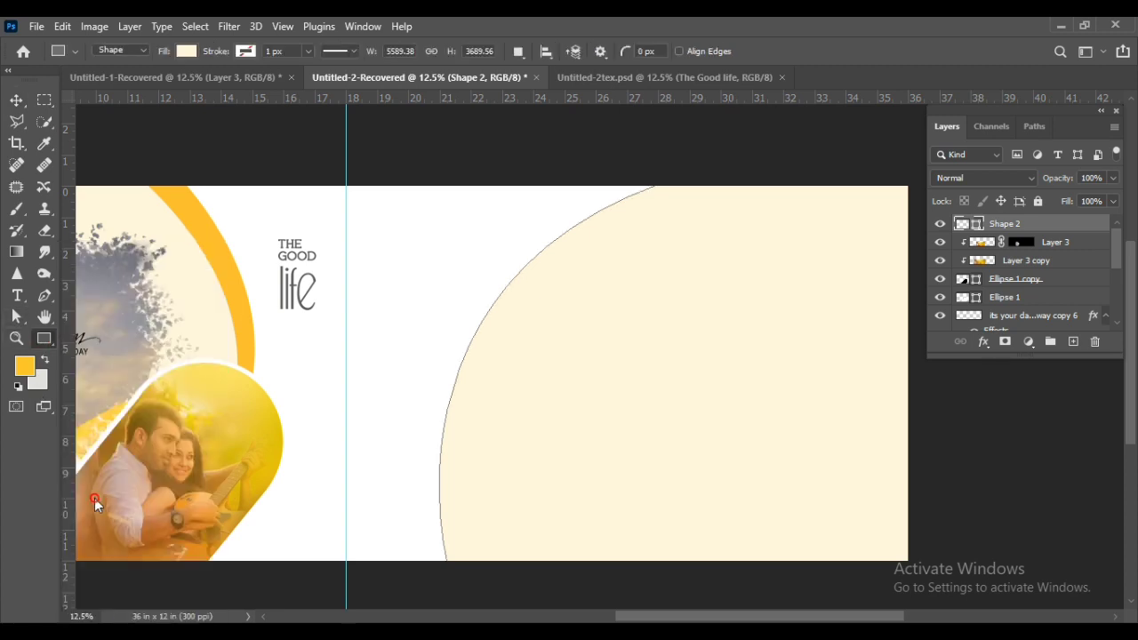
right_click(45, 295)
click(87, 296)
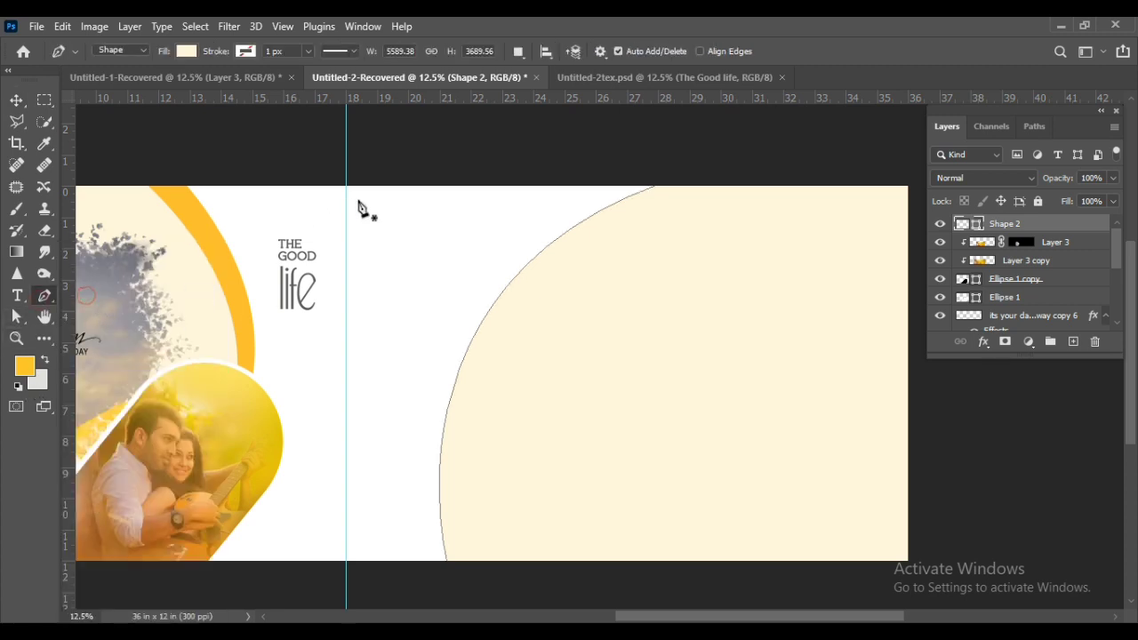
click(346, 406)
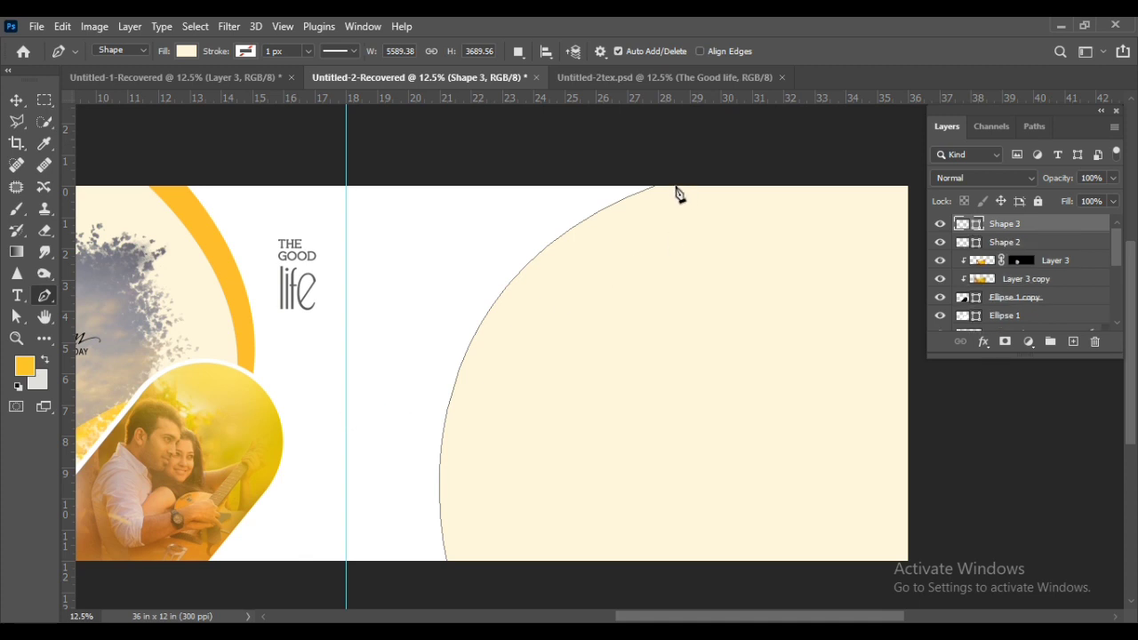
drag(676, 187, 608, 167)
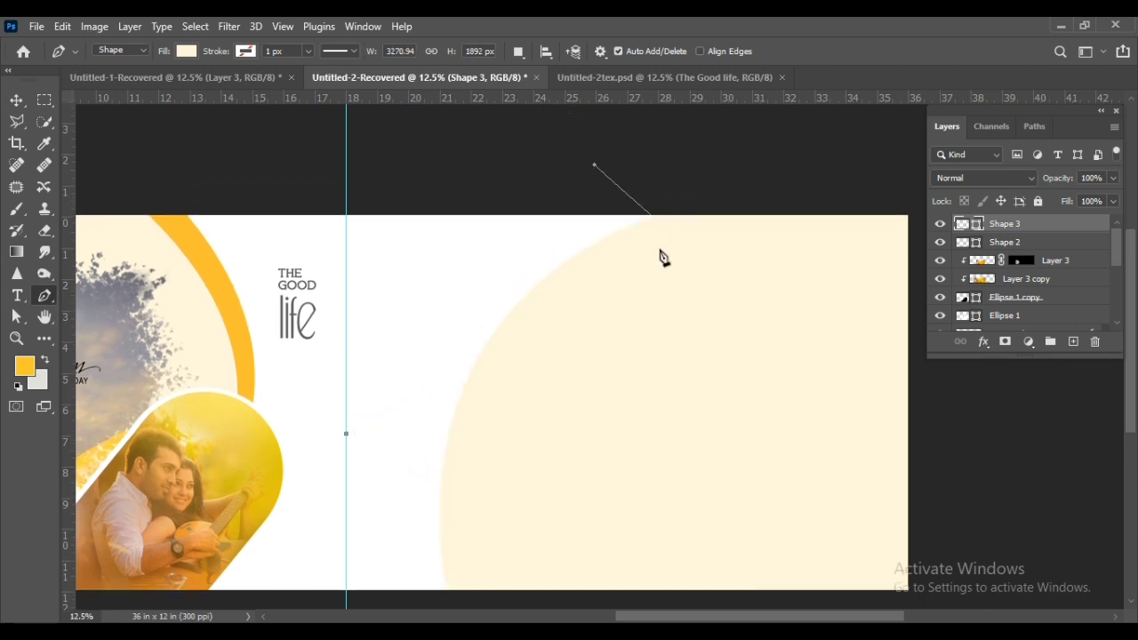
key(ctrl+minus)
click(622, 263)
drag(622, 263, 656, 131)
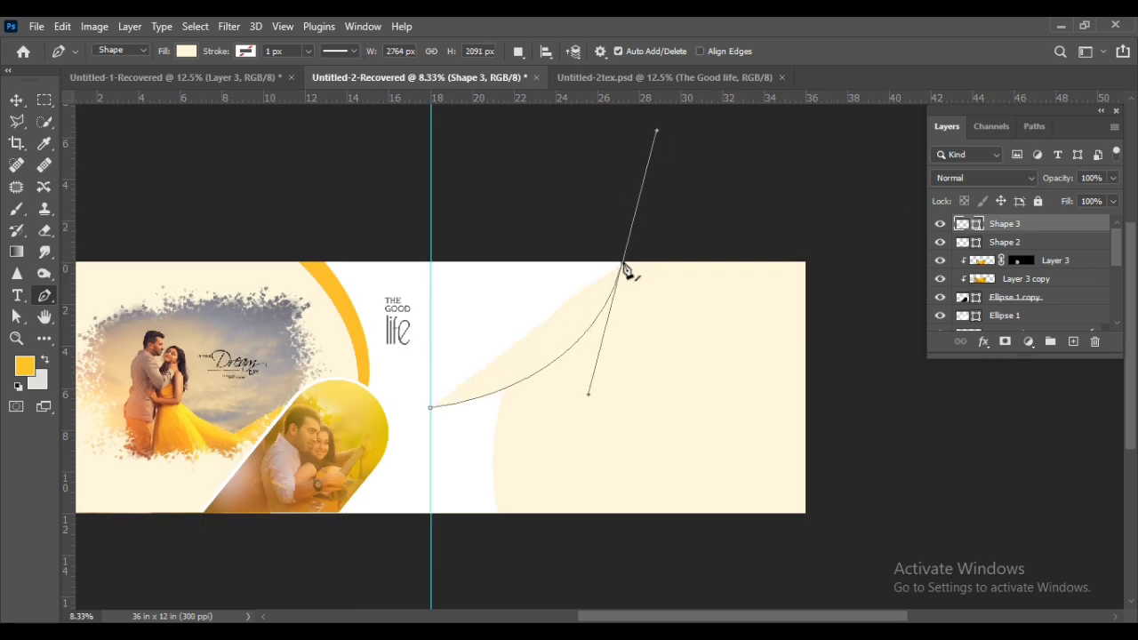
click(432, 265)
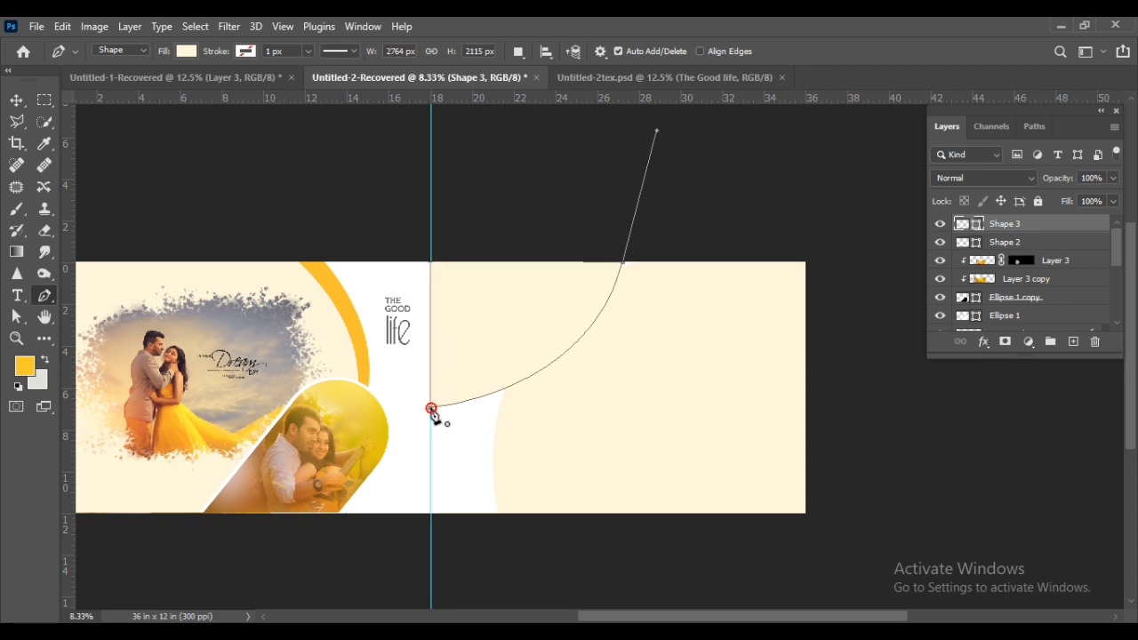
click(17, 100)
click(477, 451)
key(ctrl+plus)
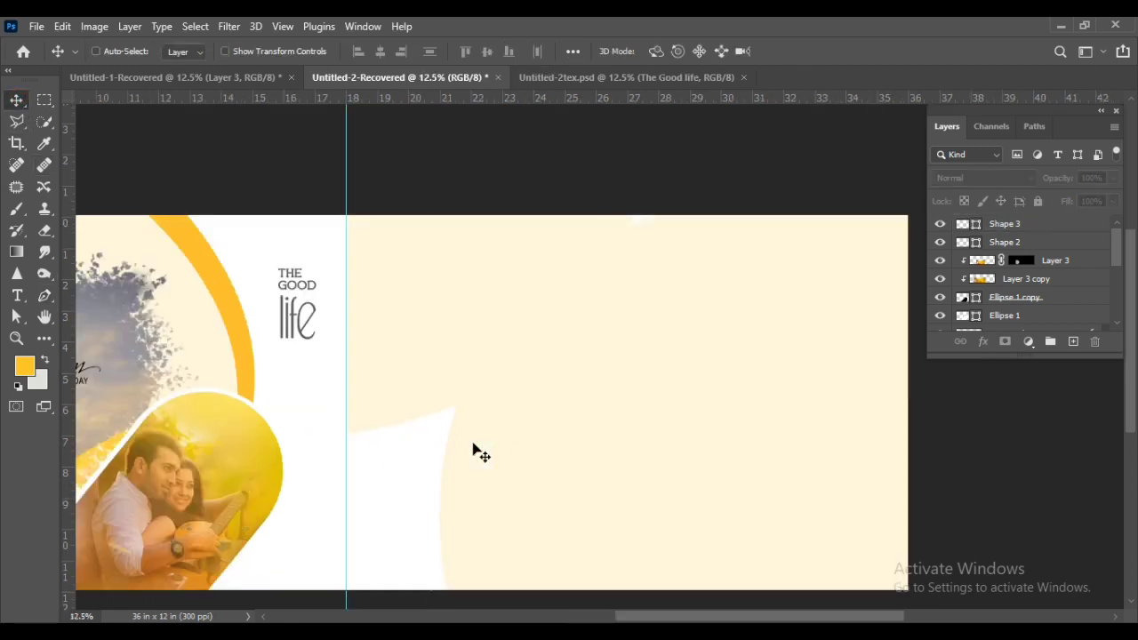
Duplicate the upper curved shape and fill the lower of the two with yellow #ffbf31
click(426, 349)
drag(972, 249, 972, 251)
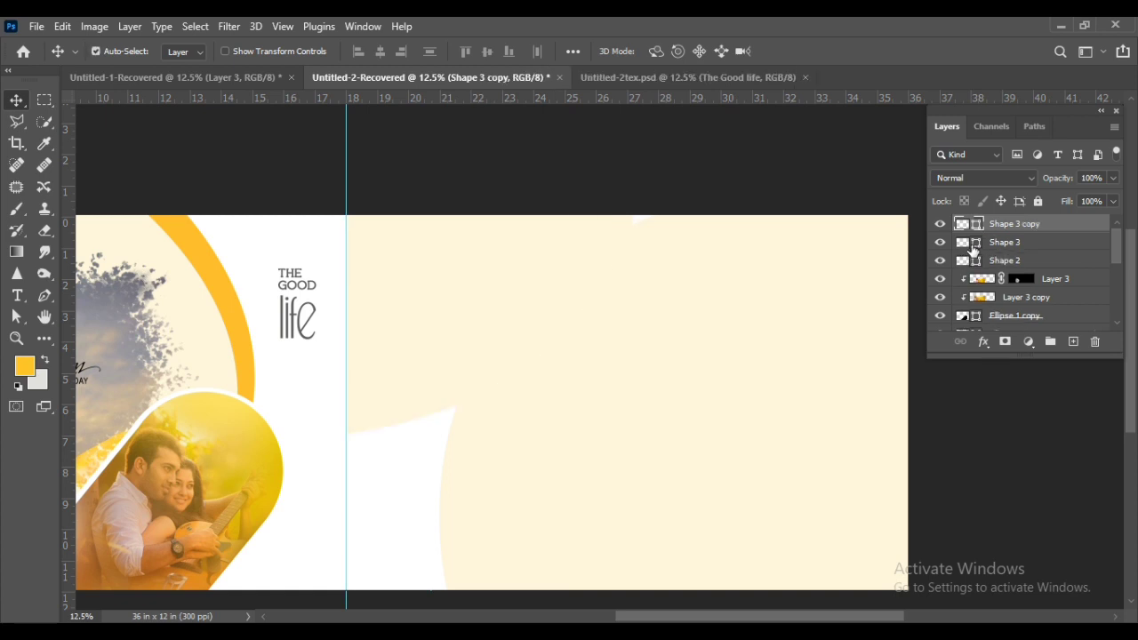
double_click(963, 241)
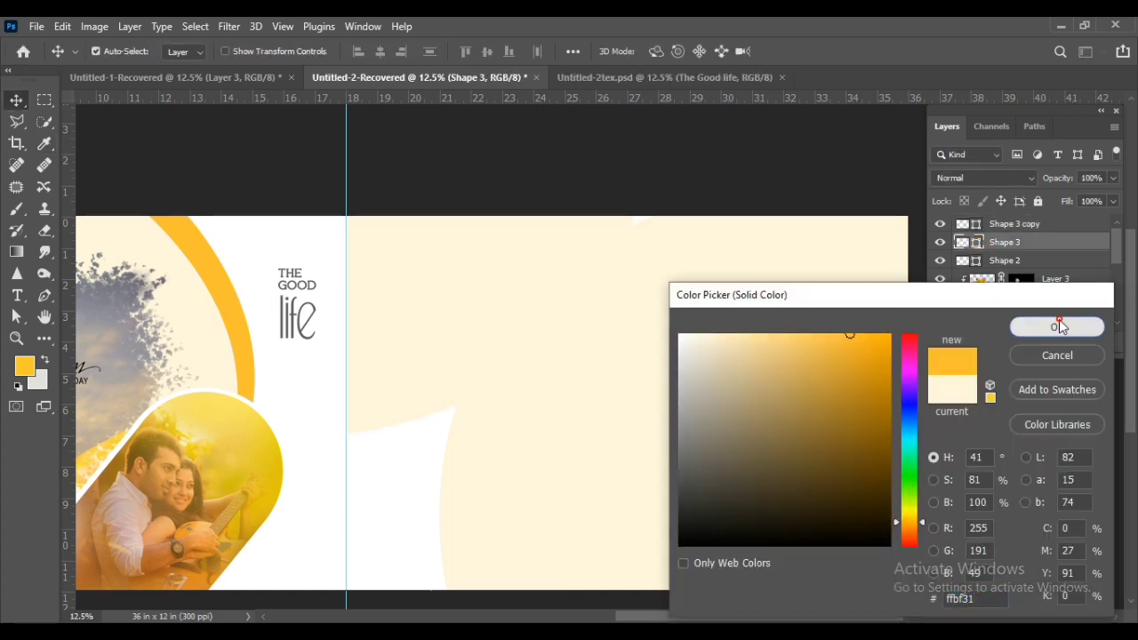
click(1044, 327)
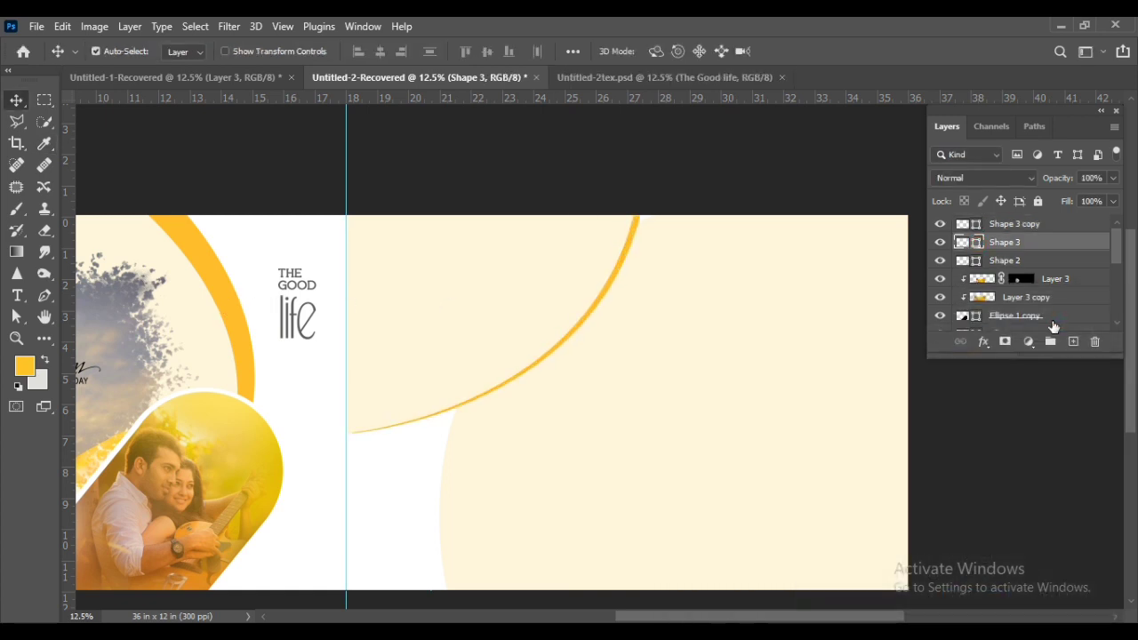
Rotate the yellow curve 2.58°, scale it to 105.65% with its lower corner on the guide, and select the cream copy above it
key(ctrl+t)
drag(729, 381, 680, 495)
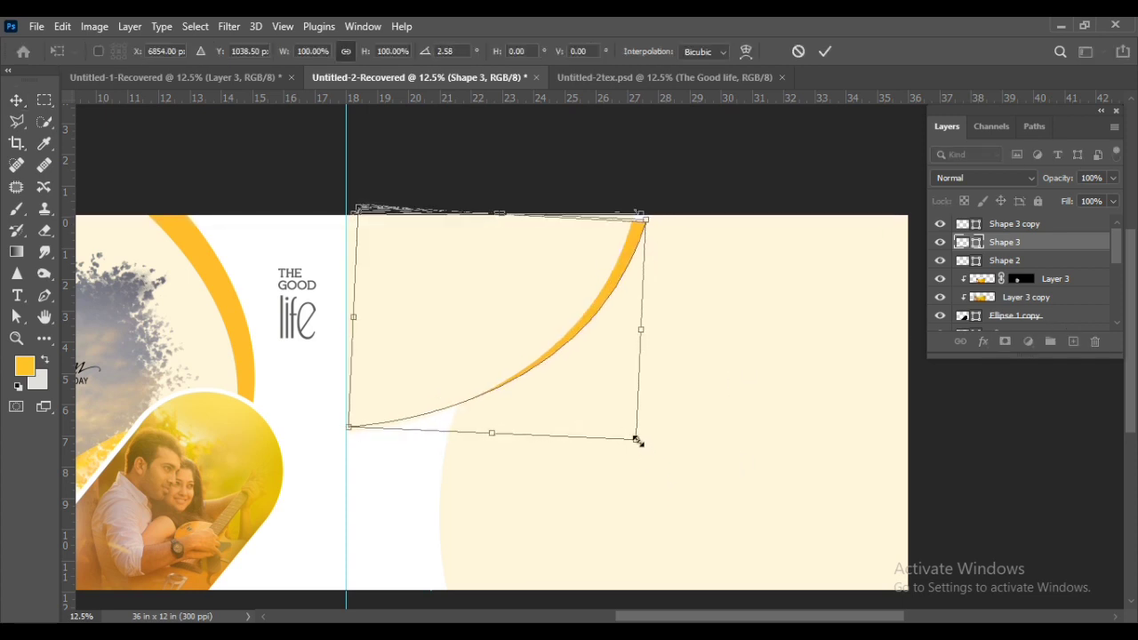
drag(636, 440, 642, 442)
drag(568, 410, 574, 411)
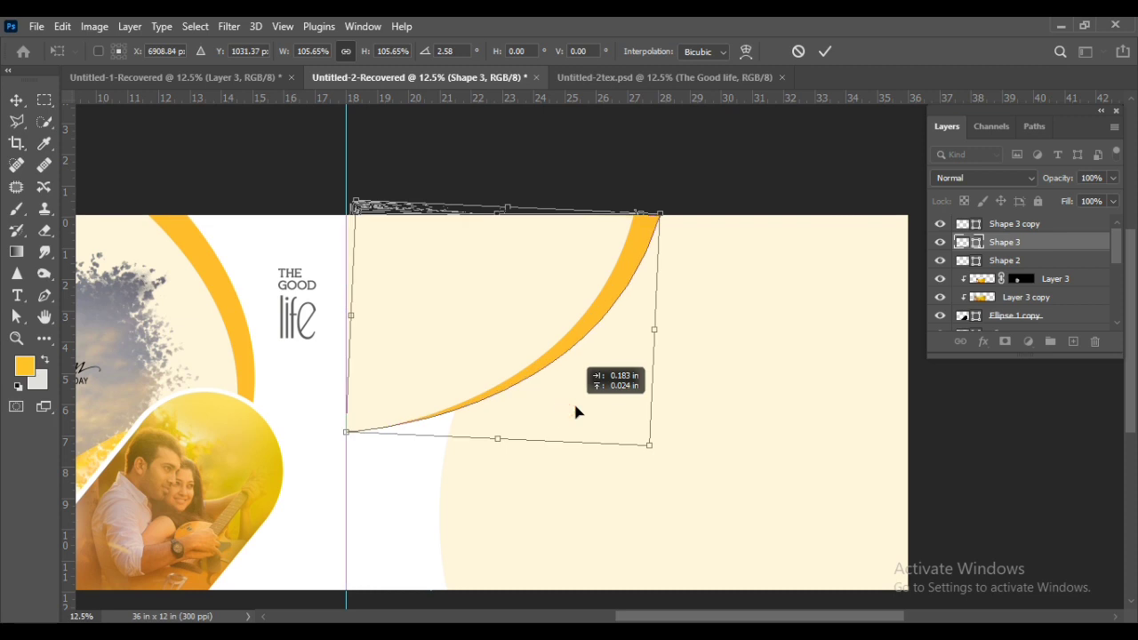
key(Return)
key(ctrl)
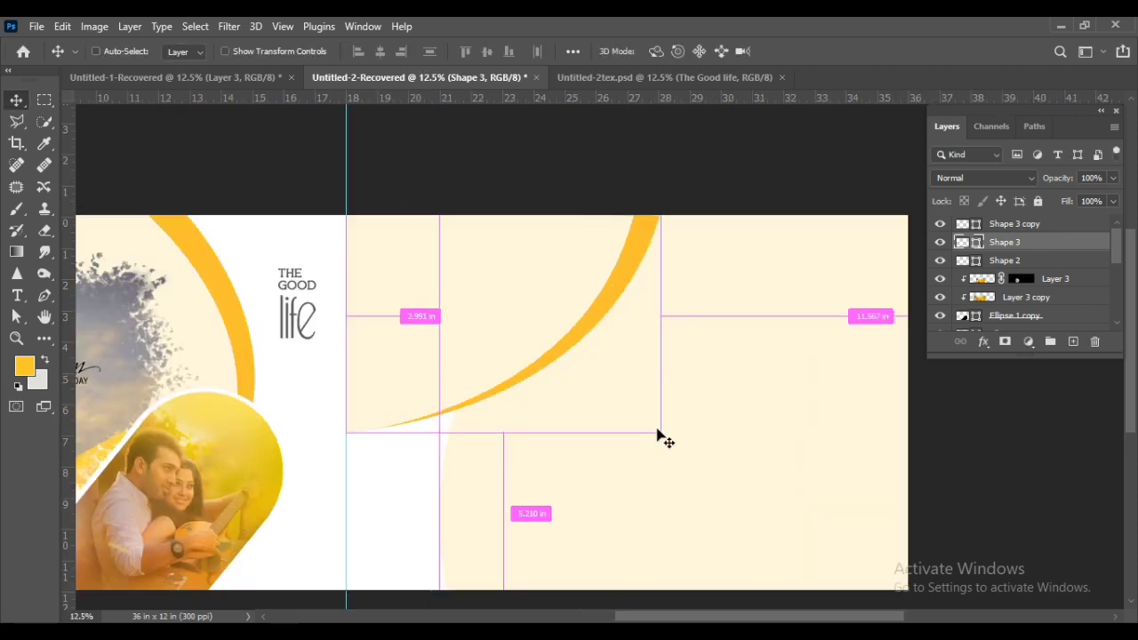
click(468, 338)
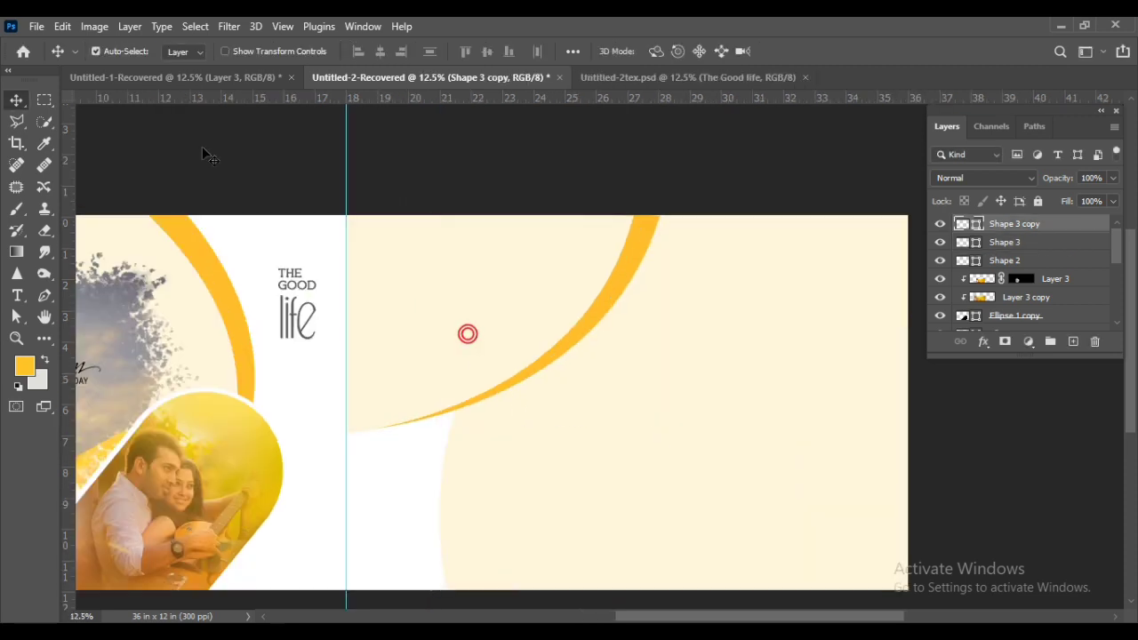
click(204, 77)
drag(683, 621, 736, 621)
click(754, 486)
drag(766, 300, 658, 305)
drag(776, 365, 674, 384)
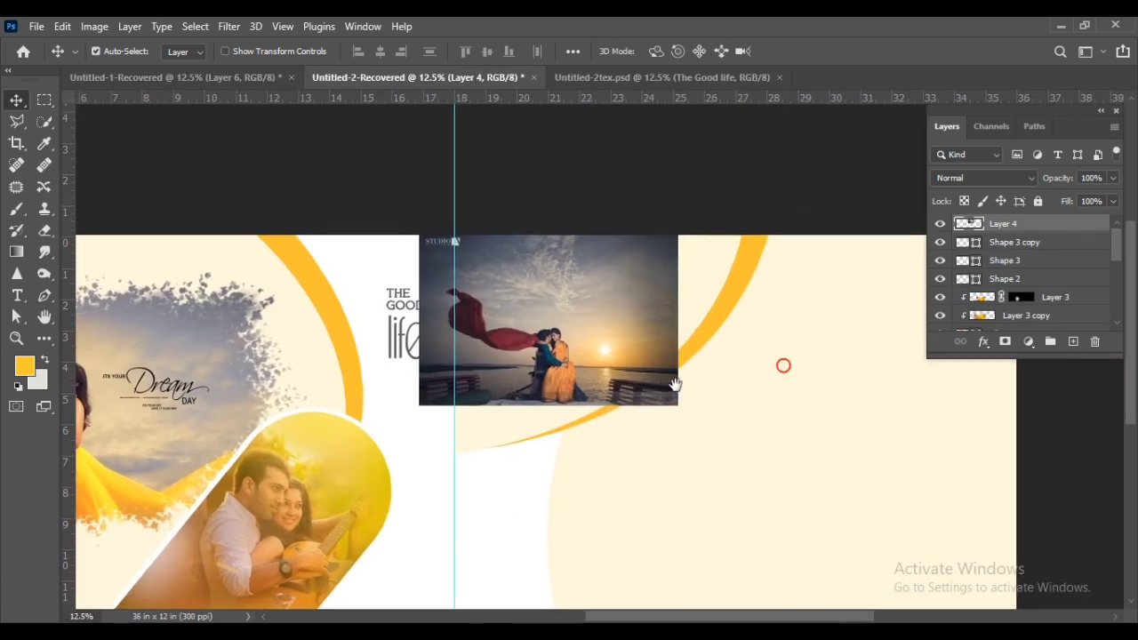
key(Delete)
Copy the couple-on-motorbike photo from Untitled-1-Recovered onto the spread, placing it over the upper cream curve beside the centre guide
click(213, 77)
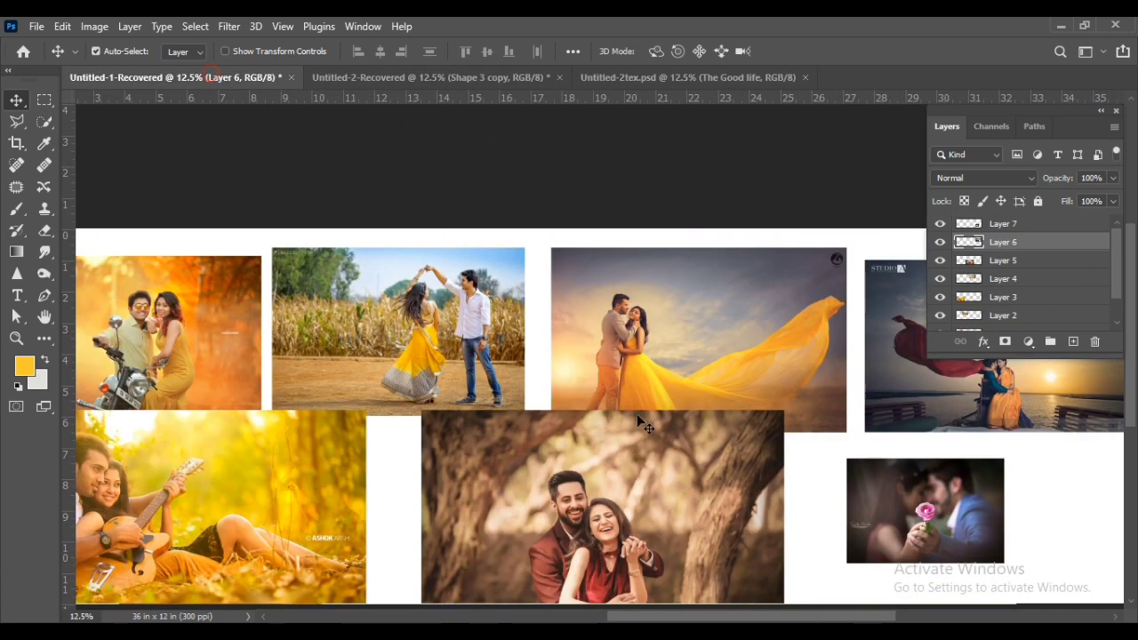
scroll(635, 422, down, 1)
click(629, 513)
drag(602, 518, 603, 484)
drag(84, 281, 739, 373)
scroll(739, 374, right, 2)
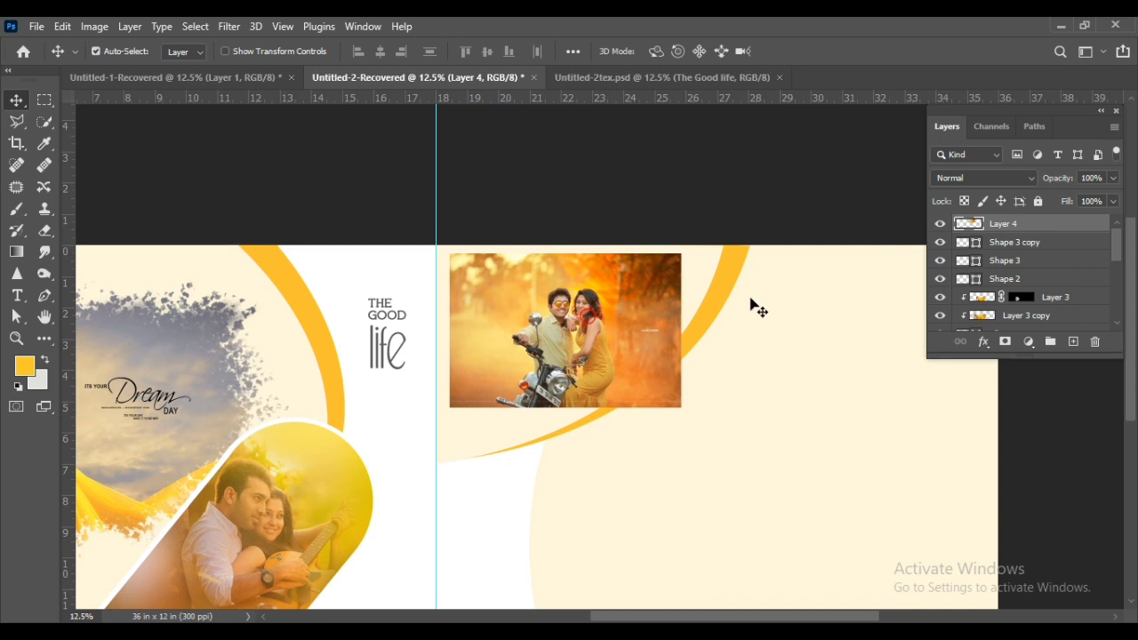
Clip the motorbike photo to the cream curve copy, then enlarge and position it to fill that shape with the couple in view
right_click(1028, 227)
click(890, 366)
key(ctrl+t)
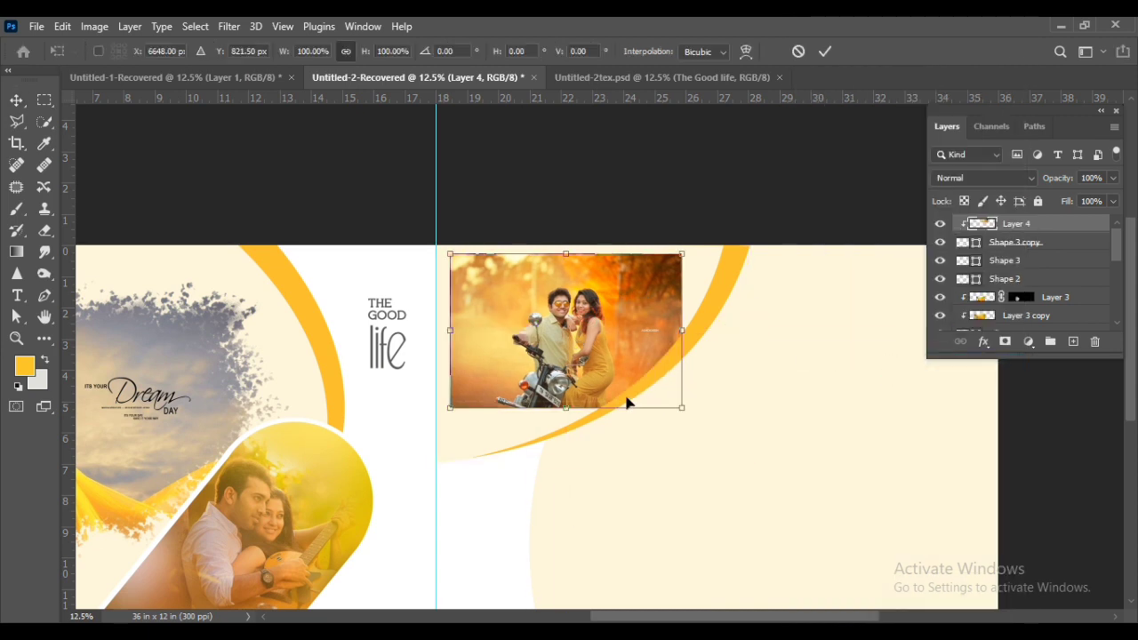
drag(682, 409, 755, 450)
mouse_move(594, 302)
mouse_down()
mouse_move(583, 305)
mouse_move(601, 344)
mouse_up()
key(Return)
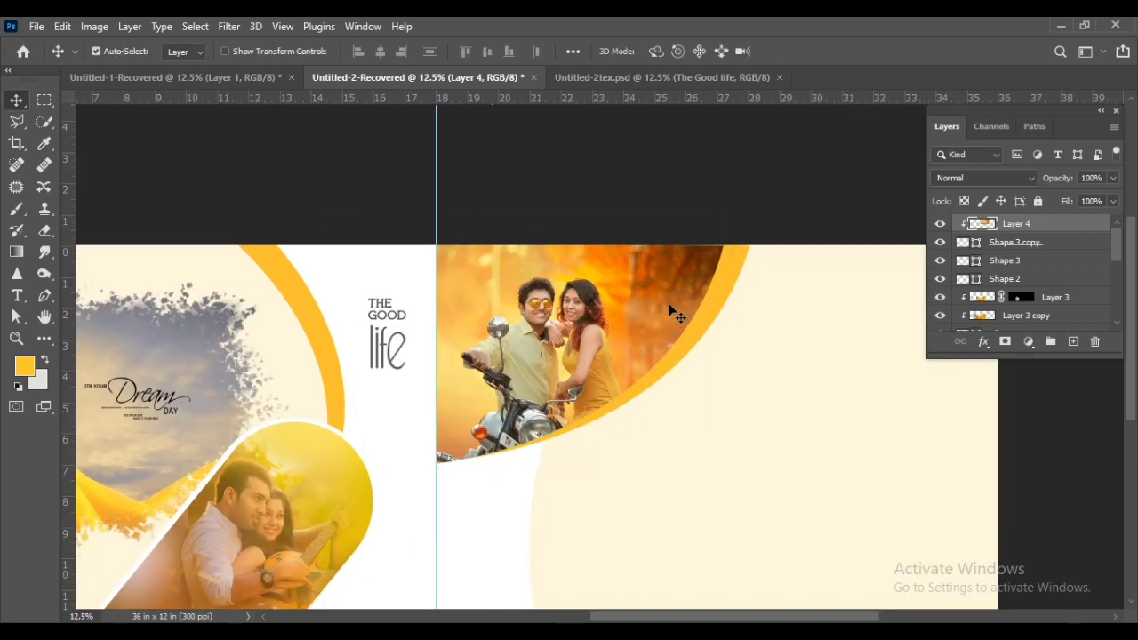
click(1044, 246)
key(ctrl+t)
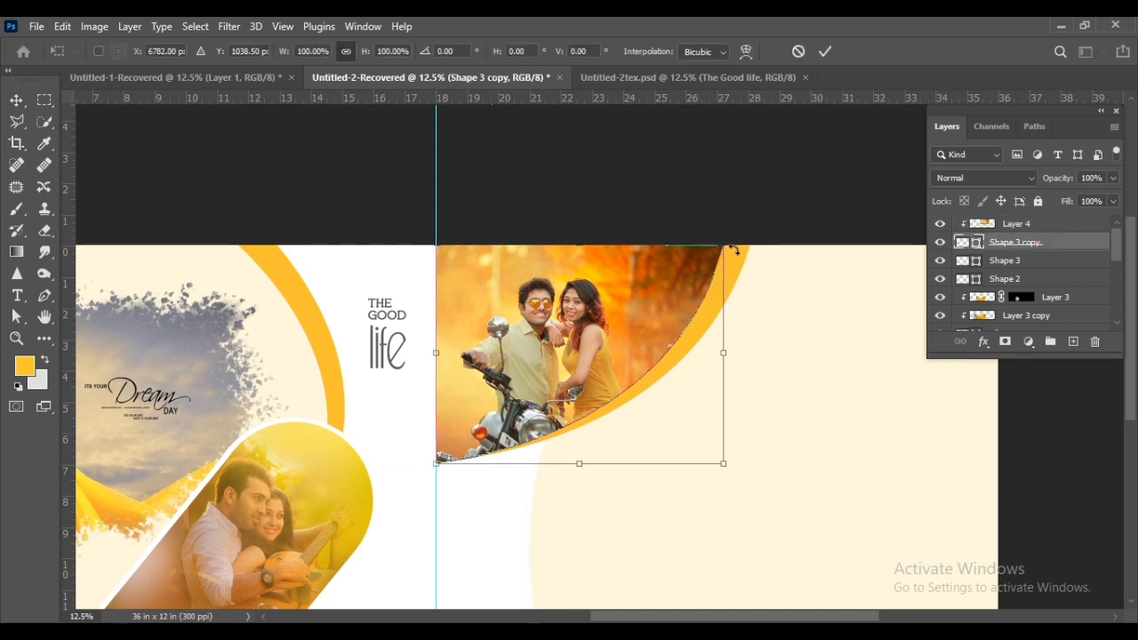
key(alt+space)
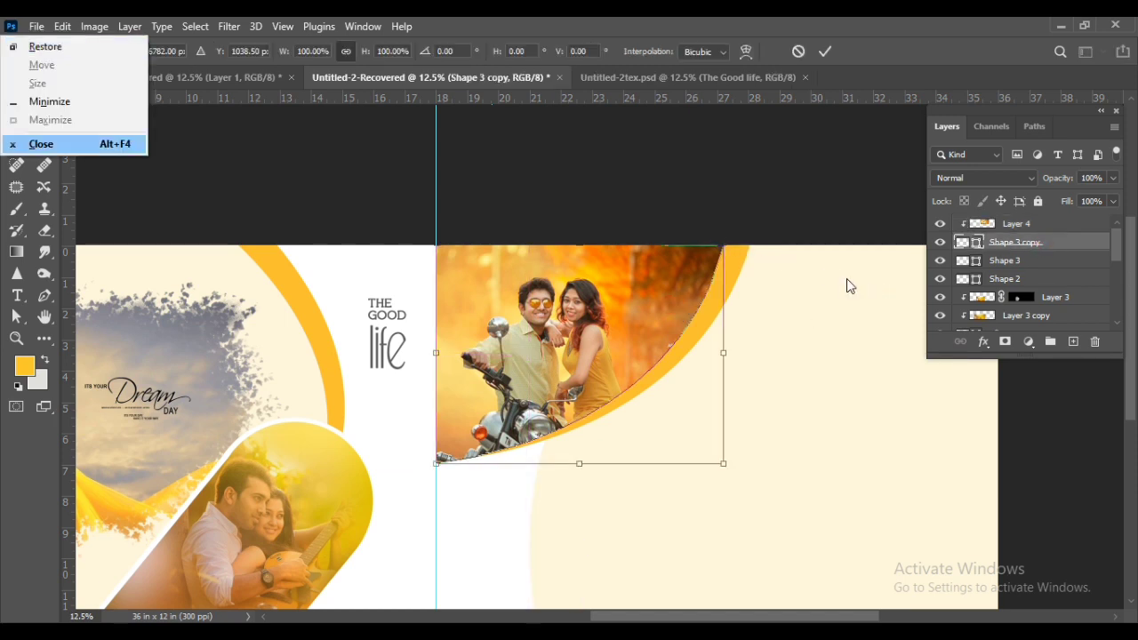
click(1050, 243)
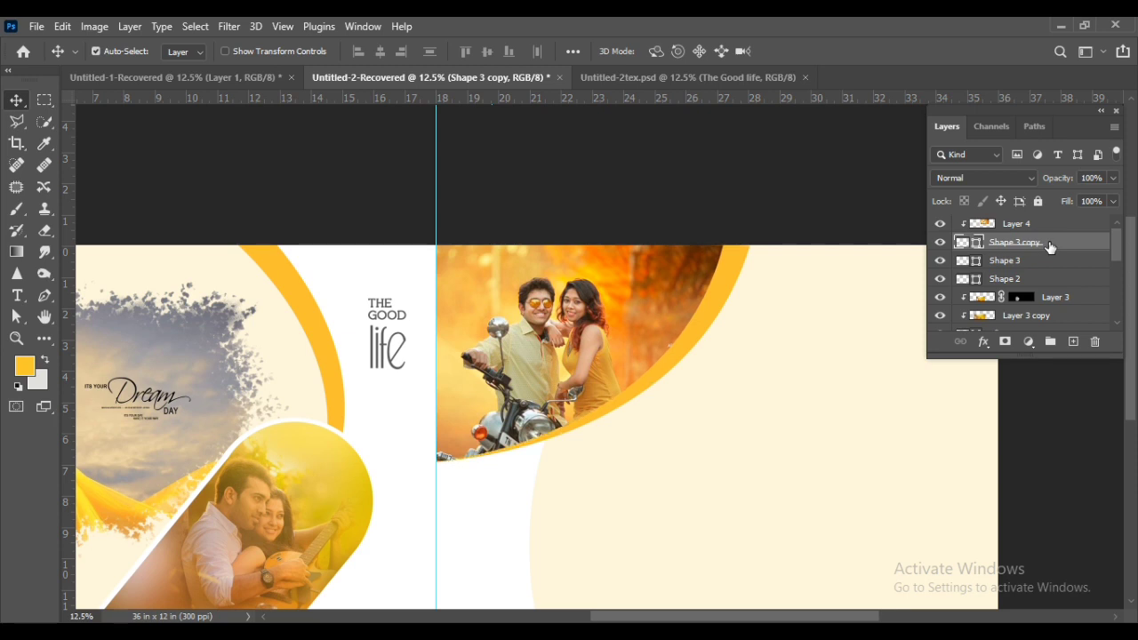
click(711, 293)
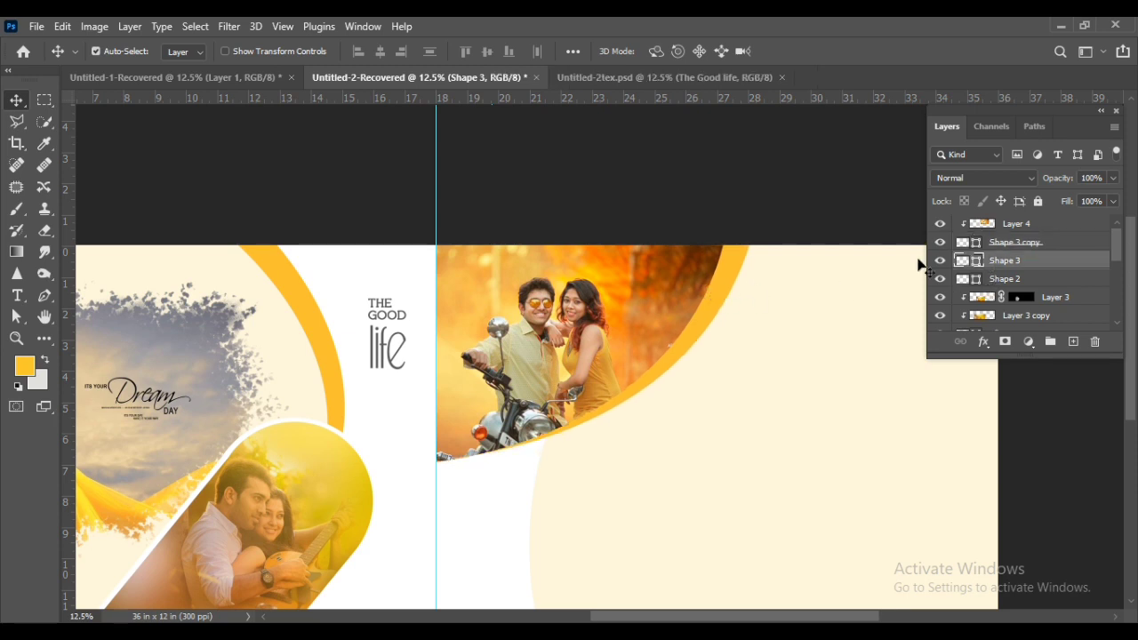
shift+click(990, 228)
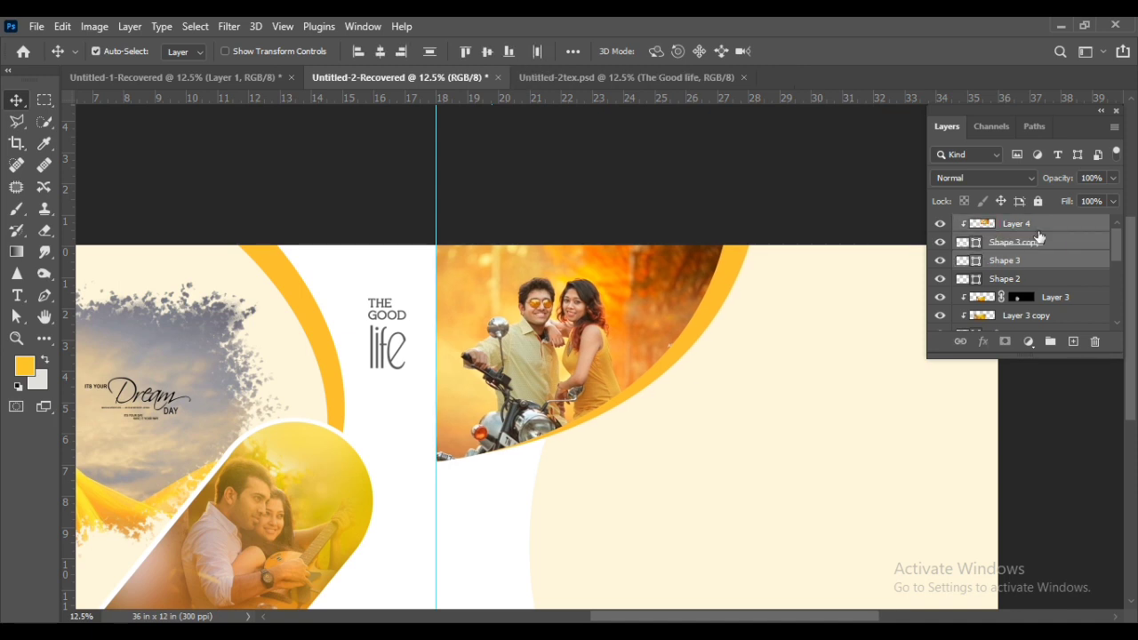
click(1036, 230)
Copy the dancing-couple photo from Untitled-1-Recovered onto the spread, placing it directly above the large cream shape on the second page
scroll(631, 453, down, 1)
drag(763, 401, 702, 398)
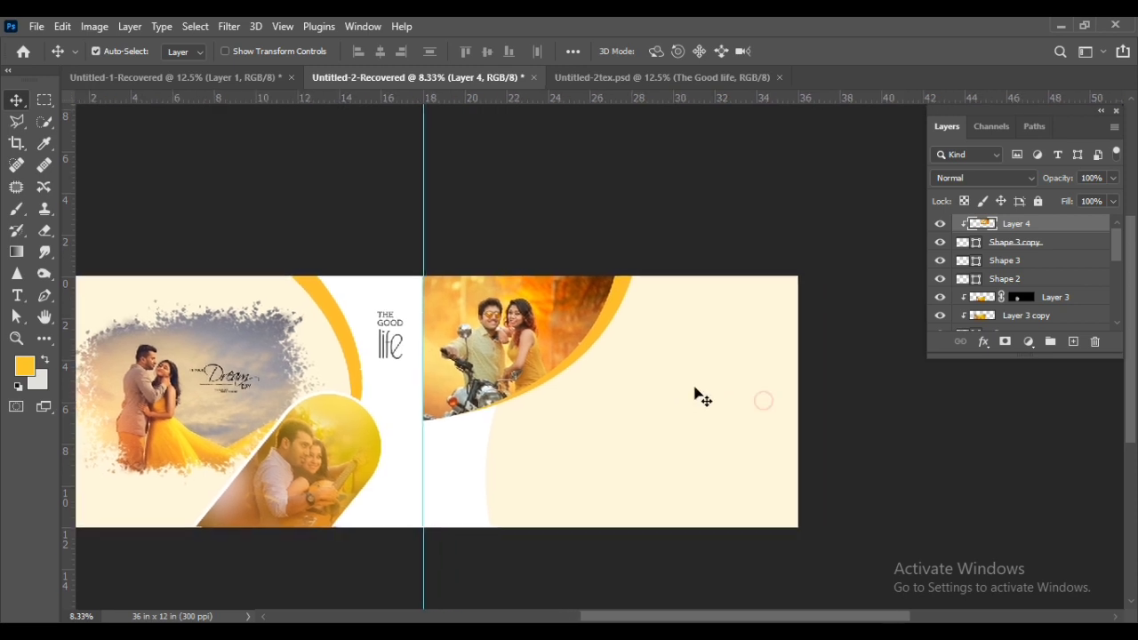
click(702, 398)
click(206, 77)
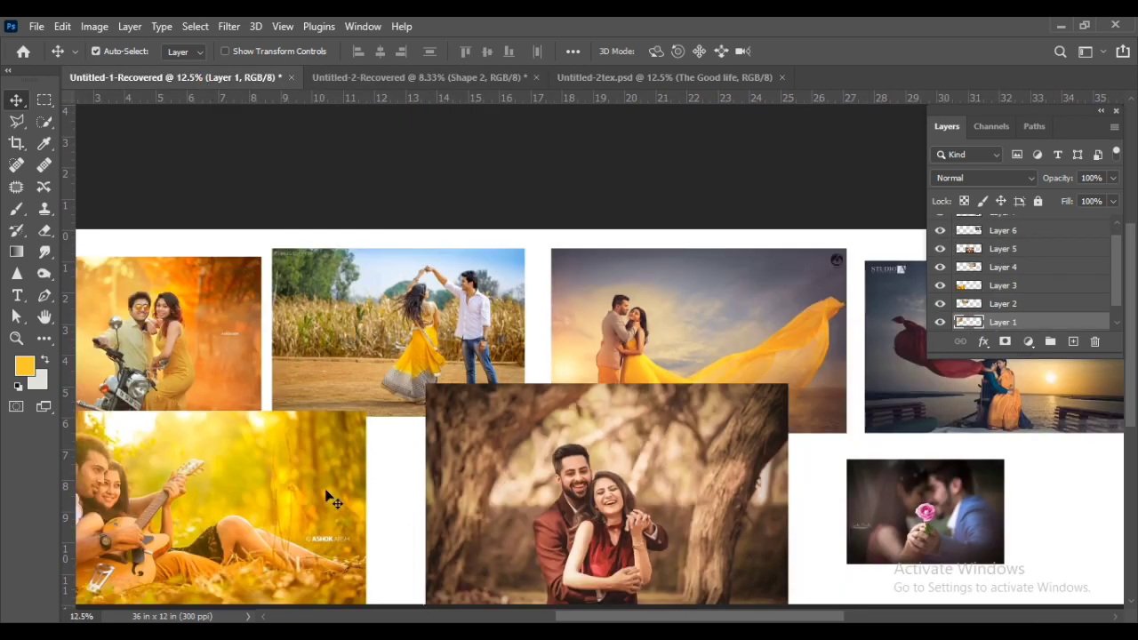
drag(382, 342, 628, 62)
drag(502, 79, 697, 494)
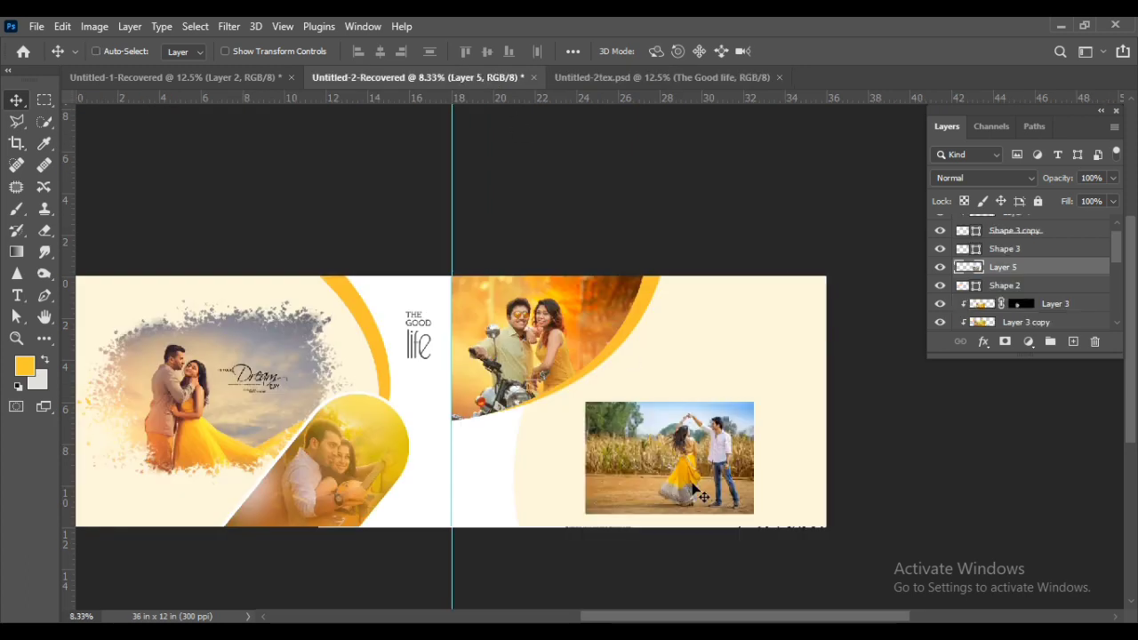
Enlarge the dancing-couple photo to 243.45% so it covers the second page, and shift it slightly down over the large cream shape
key(ctrl+t)
drag(586, 514, 470, 538)
drag(773, 453, 755, 438)
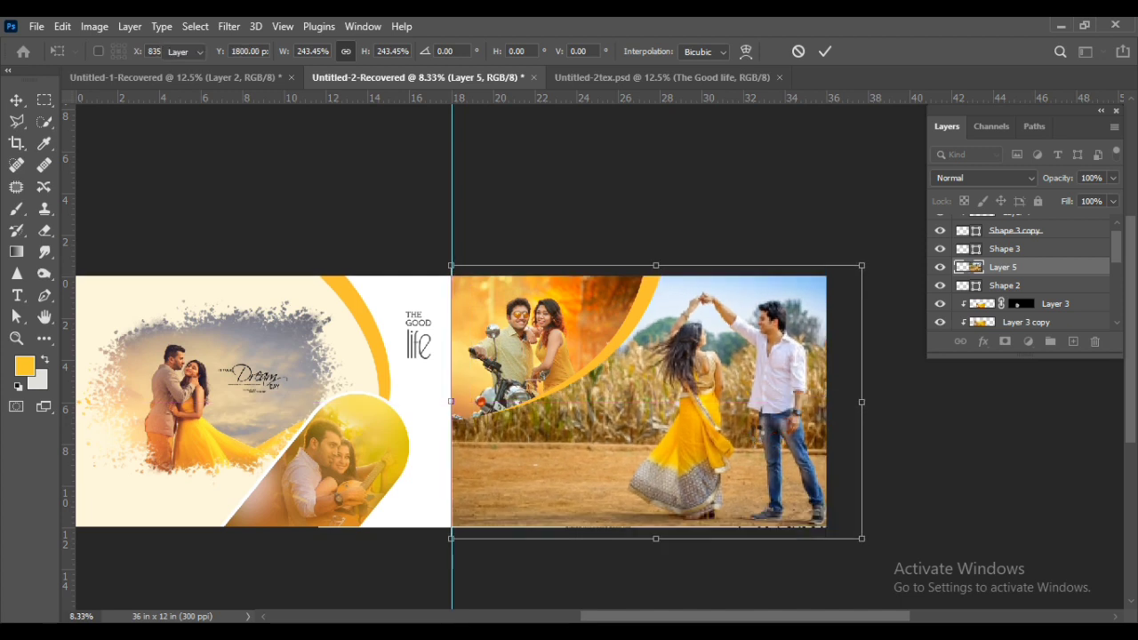
key(Return)
drag(763, 384, 734, 422)
Clip the dancing-couple photo to the large cream shape, scale it to about 93% and position it with both figures fully in view
right_click(1022, 266)
click(928, 360)
key(ctrl+t)
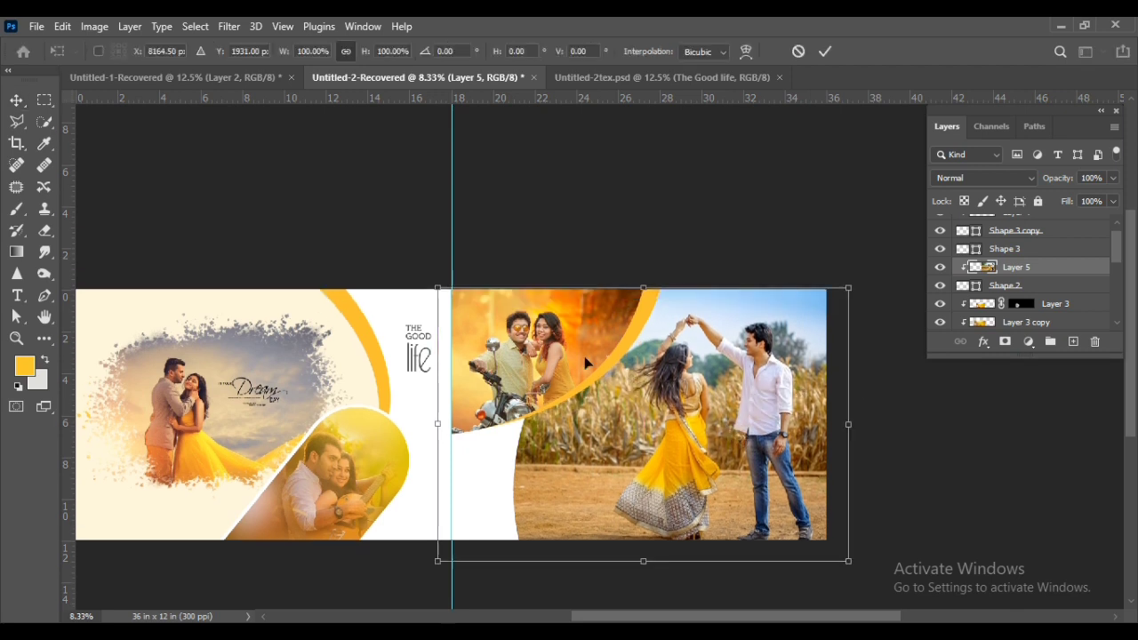
drag(437, 561, 458, 553)
drag(748, 504, 753, 495)
drag(836, 538, 839, 540)
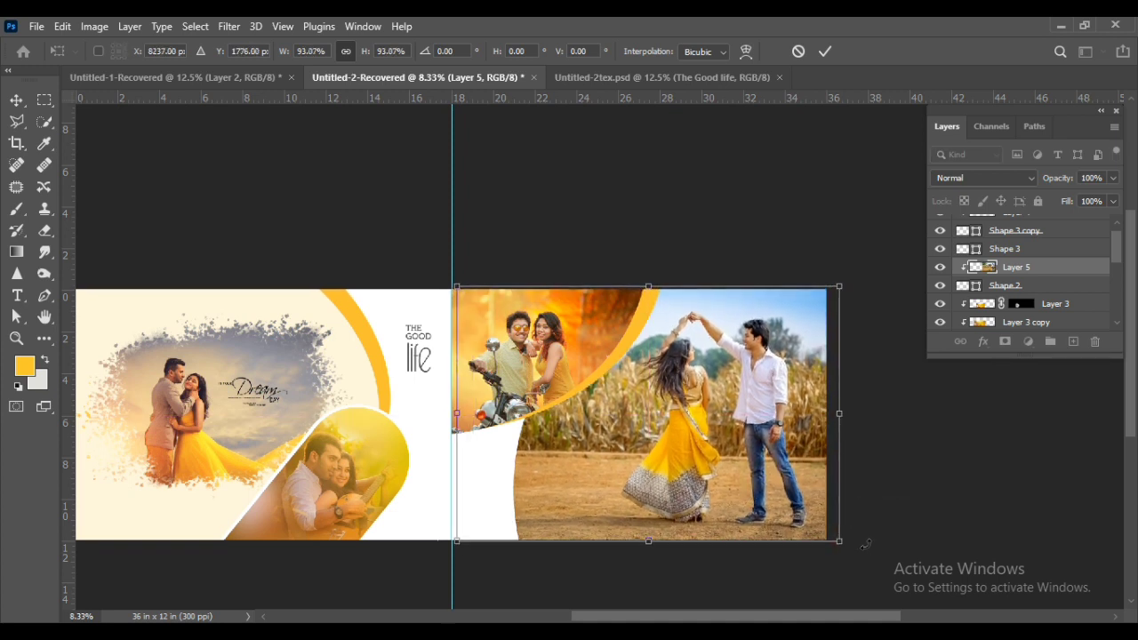
key(Return)
Fill the shape beneath the dancing-couple photo with white and fade the photo to about 40% opacity
key(ctrl+plus)
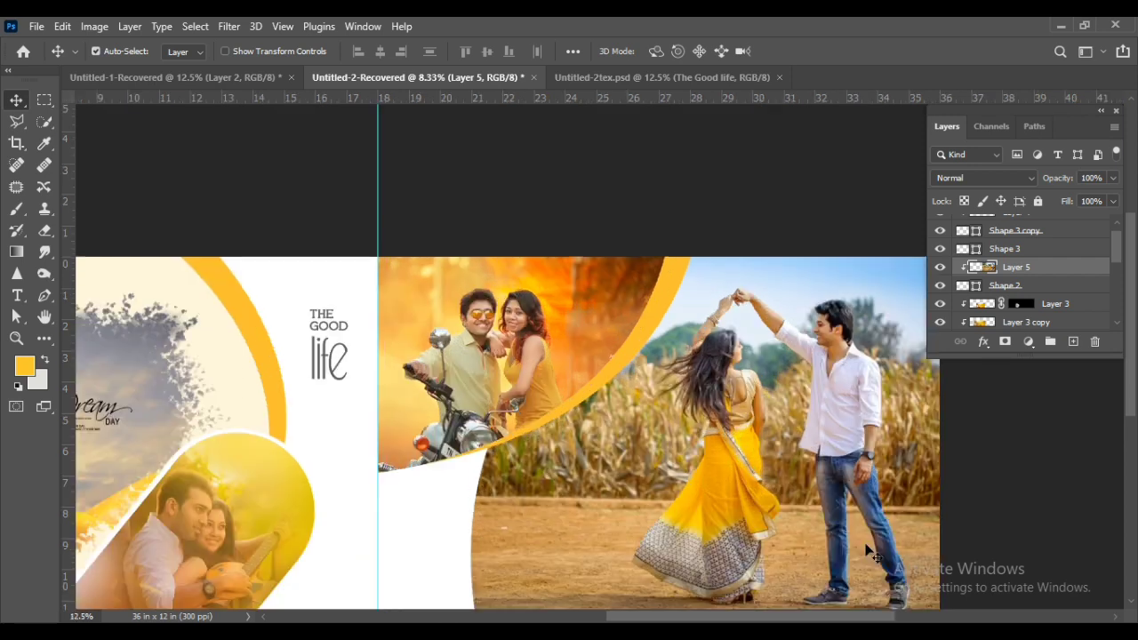
drag(605, 533, 570, 480)
click(590, 299)
click(762, 352)
drag(1067, 182, 1029, 184)
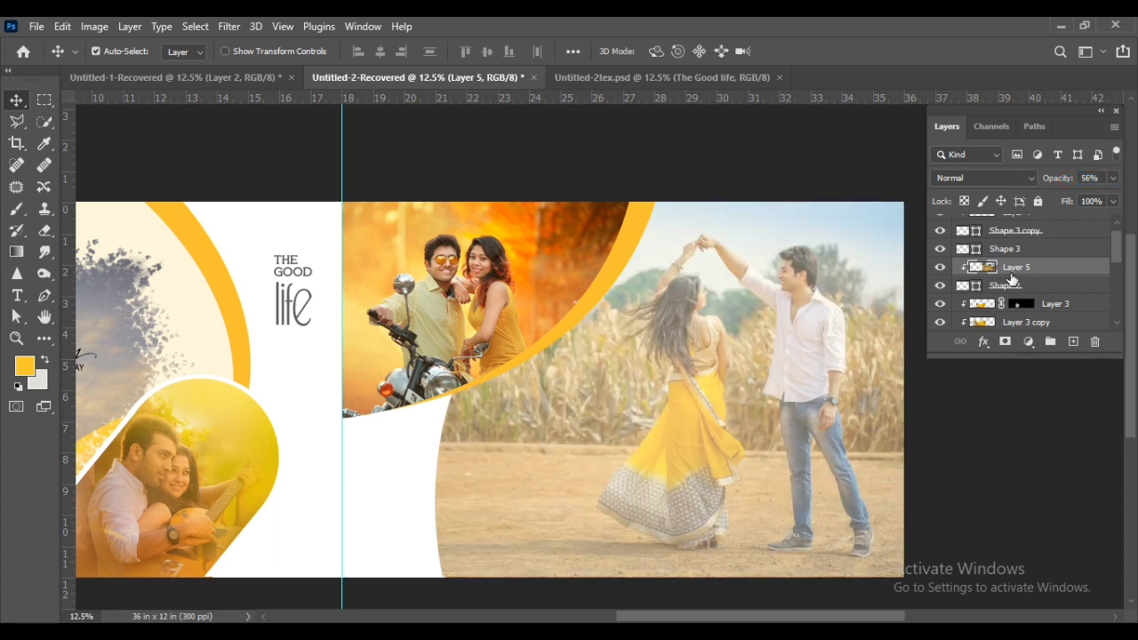
double_click(975, 292)
click(1084, 329)
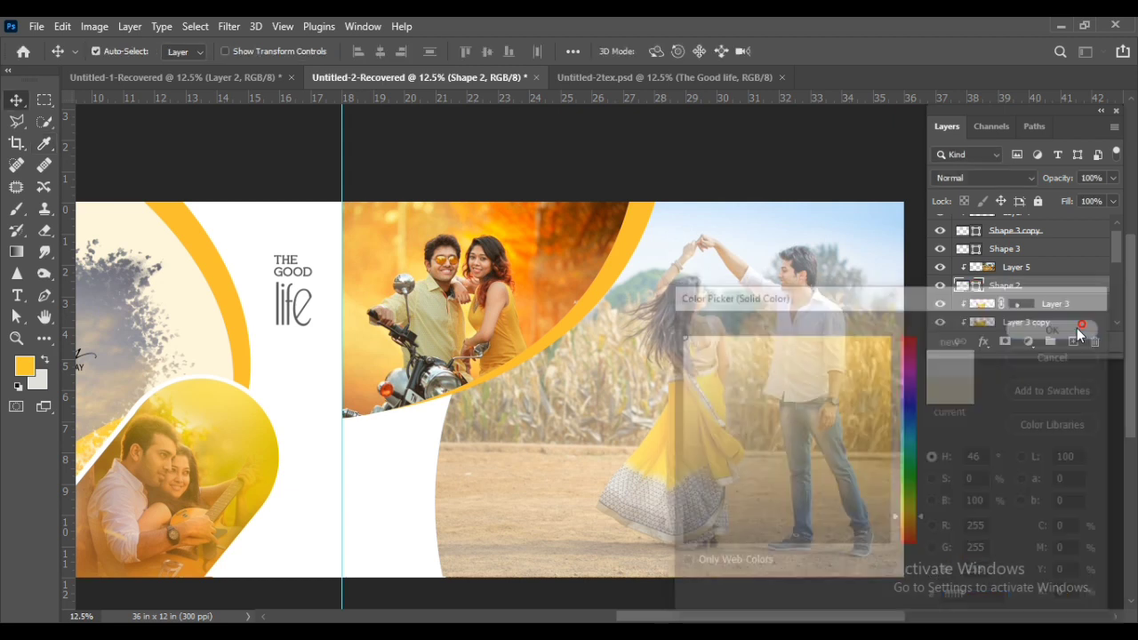
click(1061, 270)
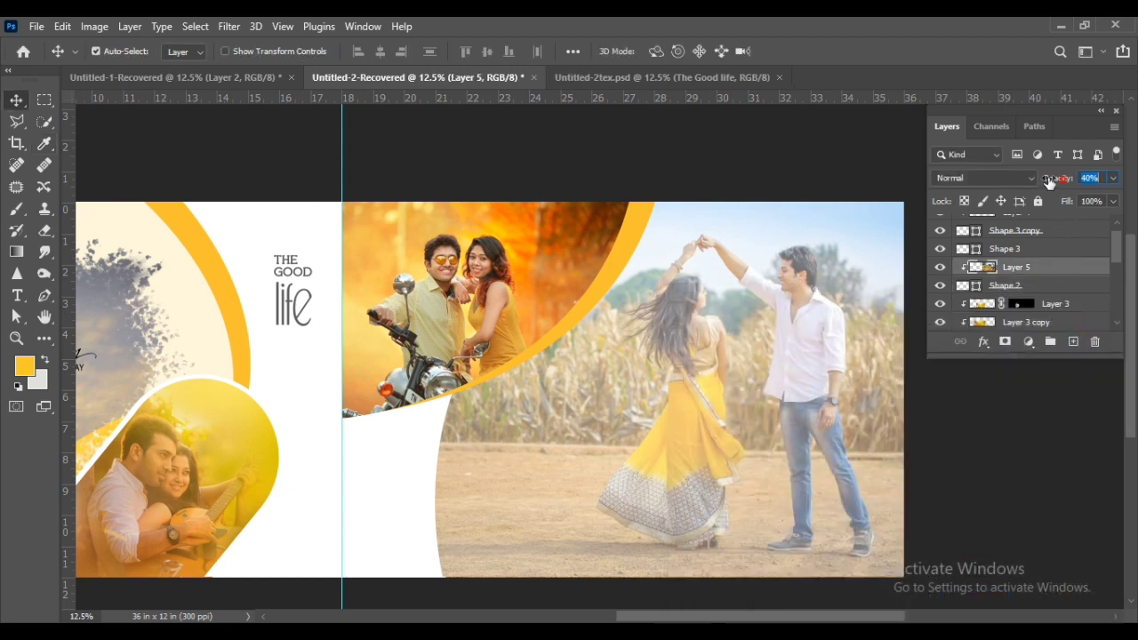
drag(1049, 181, 1048, 181)
Duplicate the yellow curve, fill the lower one with white #ffffff and offset it outward as a thin white border
click(595, 297)
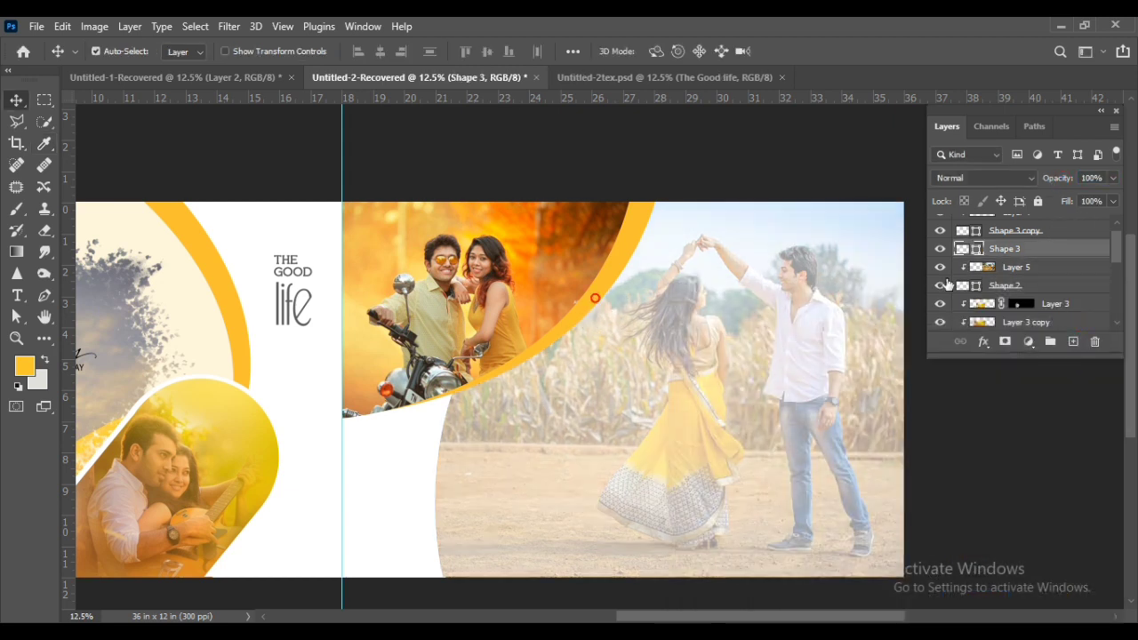
click(1021, 268)
click(1016, 250)
key(ctrl+j)
double_click(1066, 267)
click(1057, 257)
double_click(977, 266)
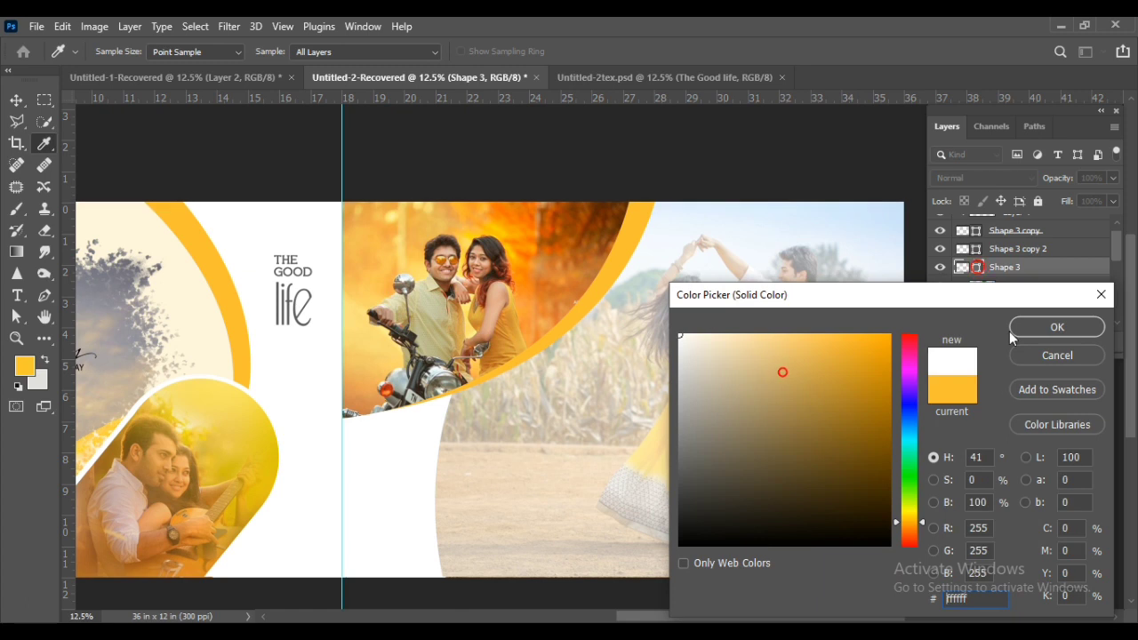
click(1030, 327)
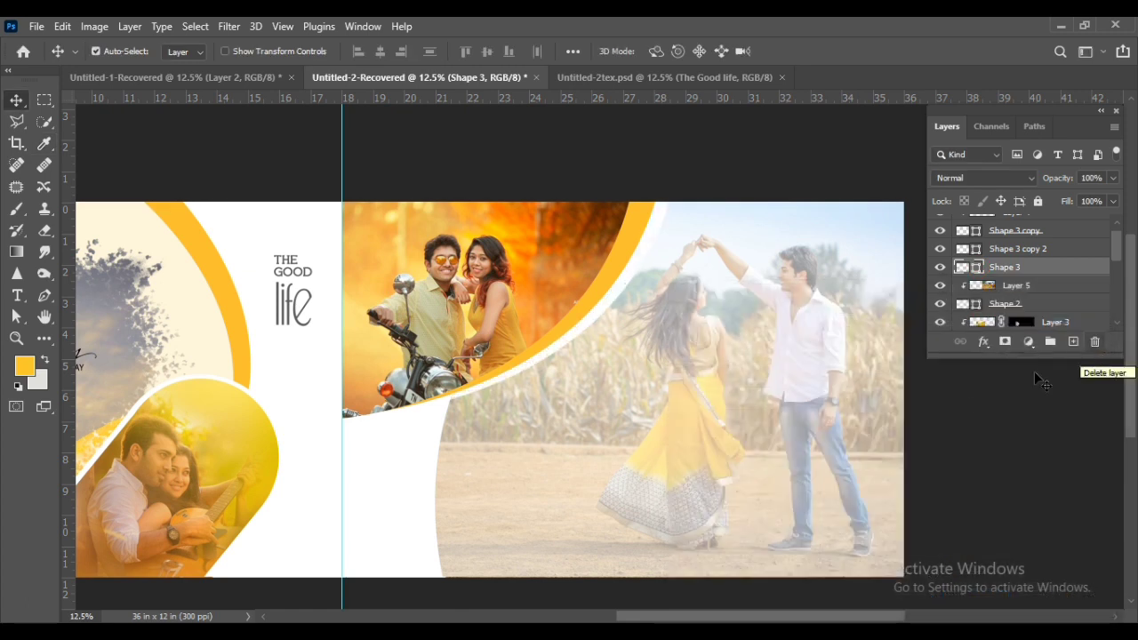
Draw a circle about 4 in wide above all layers and place it over the lower edge of the motorbike photo
drag(688, 470, 710, 449)
scroll(1047, 244, up, 1)
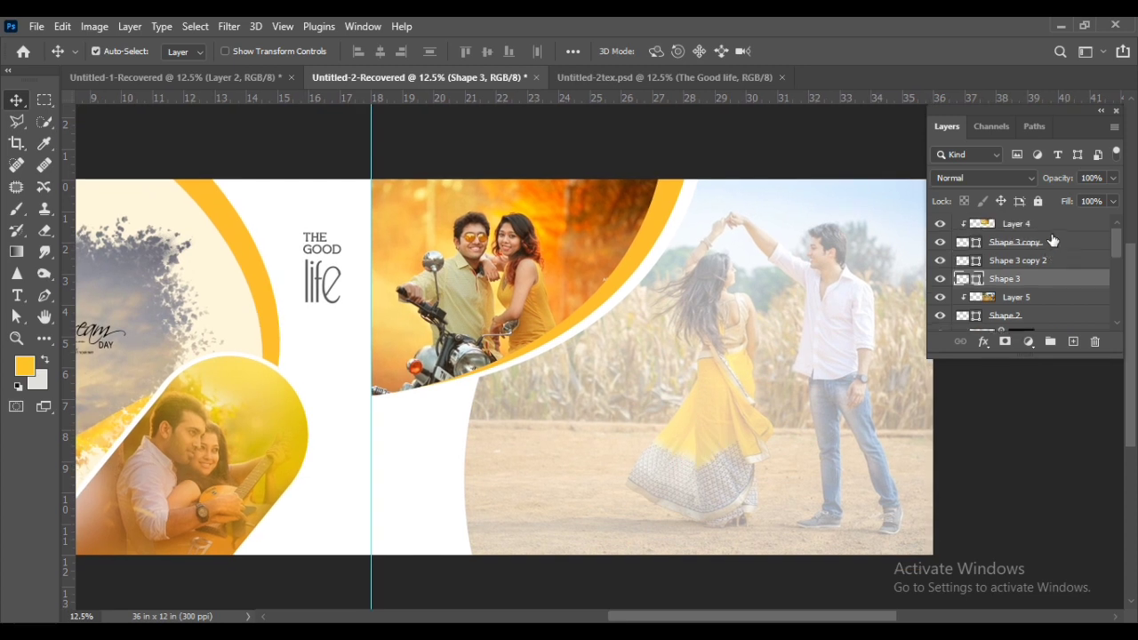
click(1050, 224)
click(45, 339)
click(114, 519)
drag(440, 357, 611, 486)
click(810, 218)
key(v)
drag(528, 439, 516, 413)
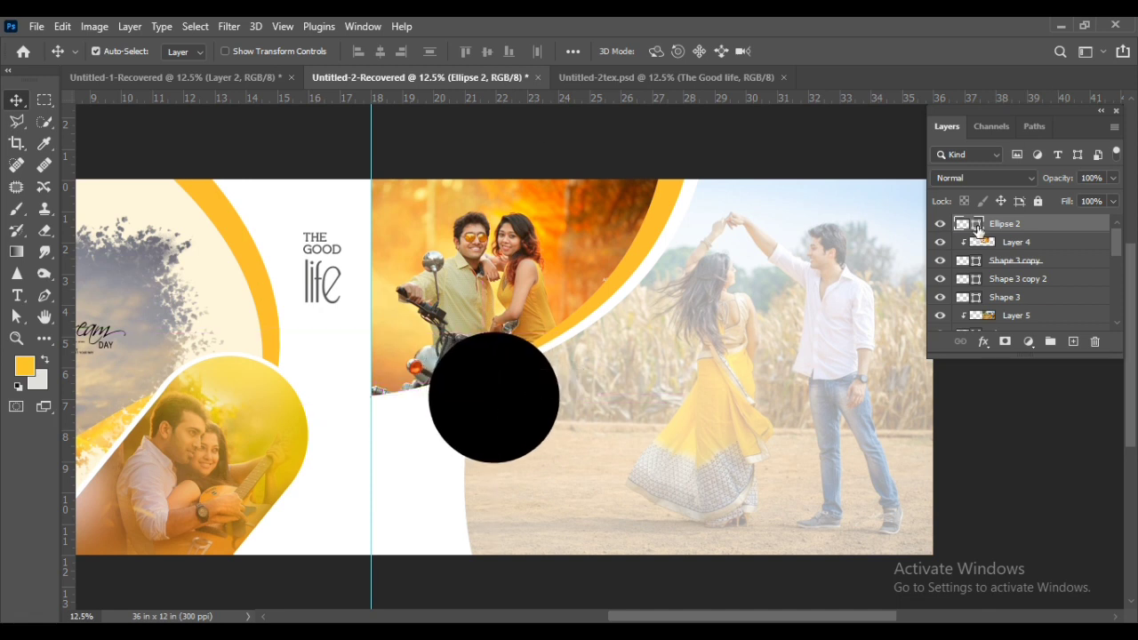
Fill the circle over the motorbike photo's lower edge with white
double_click(978, 229)
click(424, 468)
click(1038, 325)
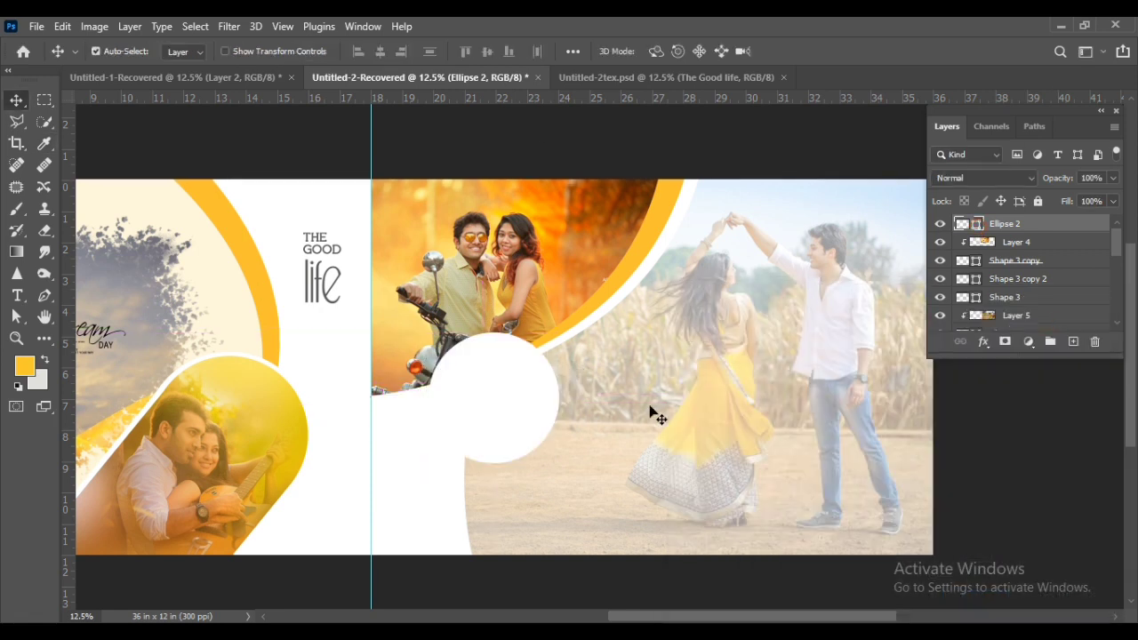
Duplicate the white circle, shrink the copy slightly about its centre and fill it with black #000000, leaving a white ring
key(ctrl+j)
key(ctrl+t)
drag(561, 331, 563, 332)
key(Return)
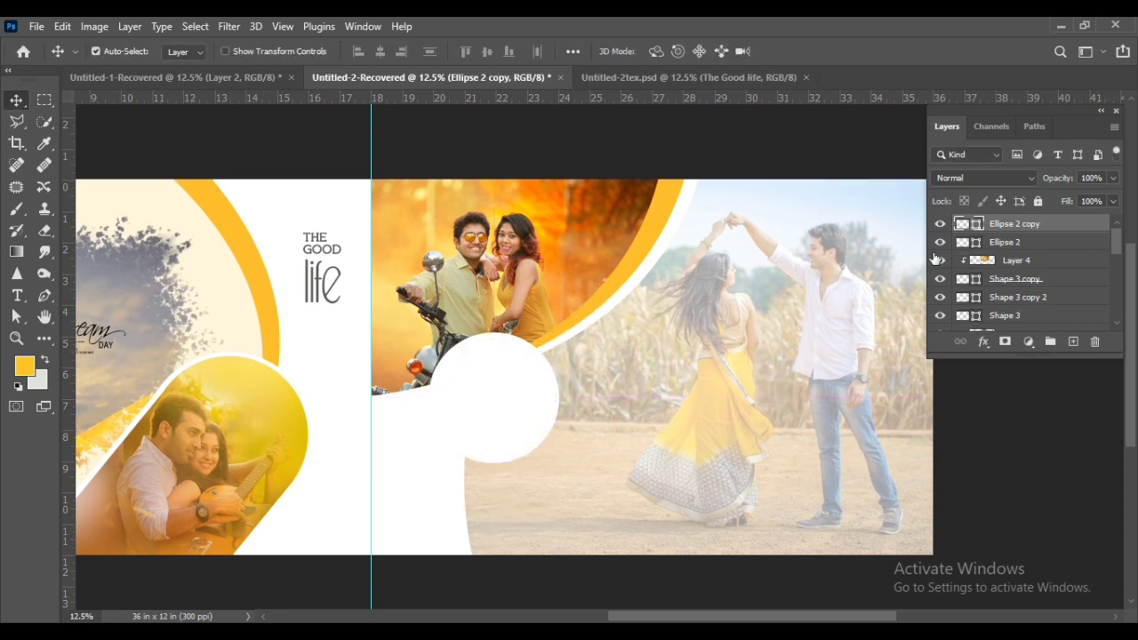
double_click(976, 229)
drag(693, 347, 680, 544)
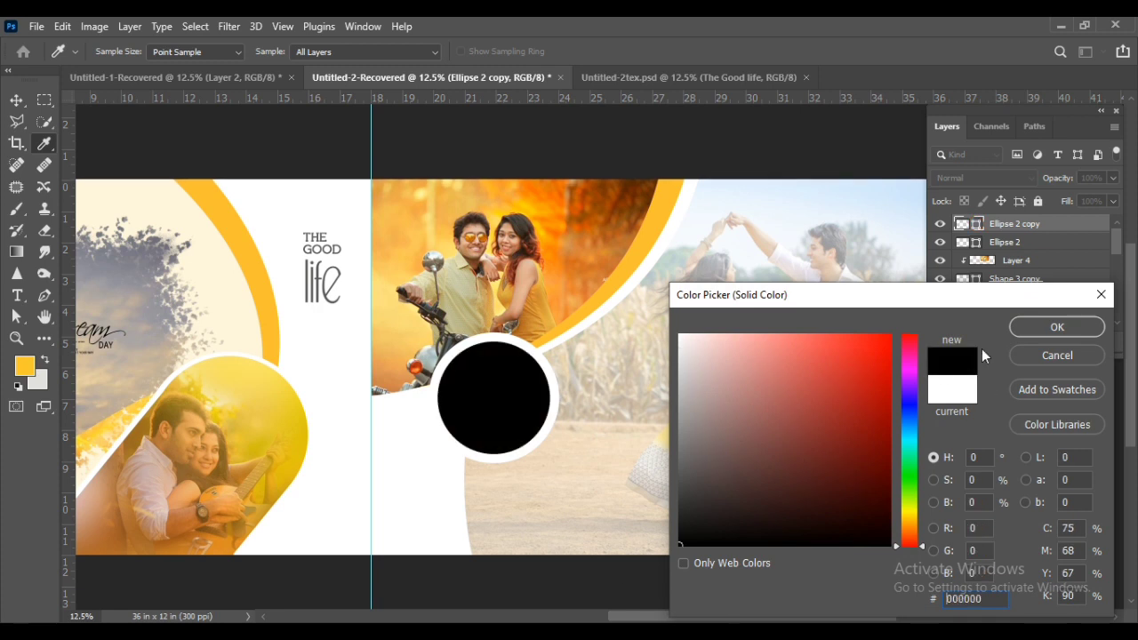
click(1046, 329)
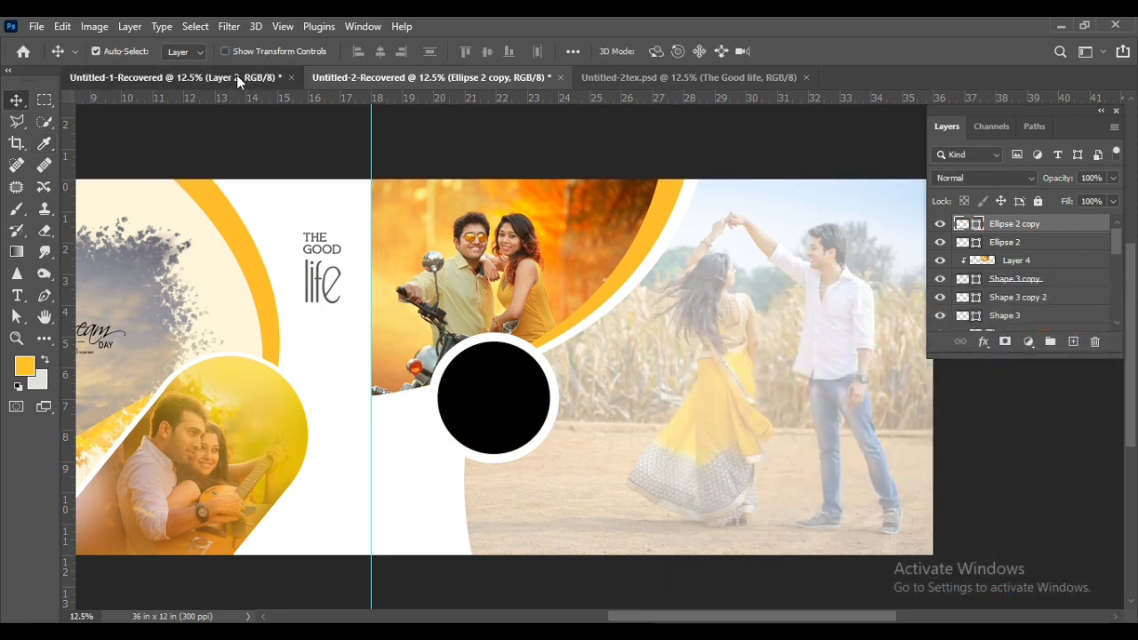
Copy the couple-with-pink-rose photo from Untitled-1-Recovered onto the spread, placing it over the black circle
click(236, 79)
scroll(608, 431, down, 1)
click(891, 511)
drag(884, 455, 526, 84)
drag(695, 382, 702, 428)
Clip the rose photo to the black circle, scale it to 117.10% and centre the rose and couple inside the circle
right_click(1058, 223)
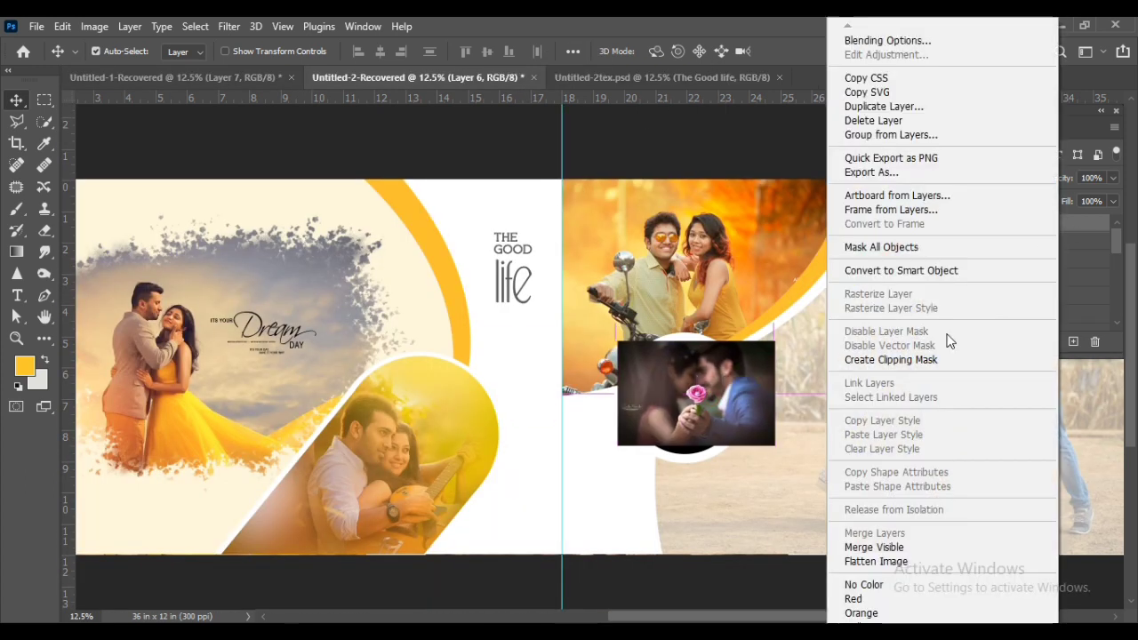
click(933, 359)
key(ctrl+t)
drag(778, 450, 791, 458)
drag(711, 420, 699, 420)
key(Down)
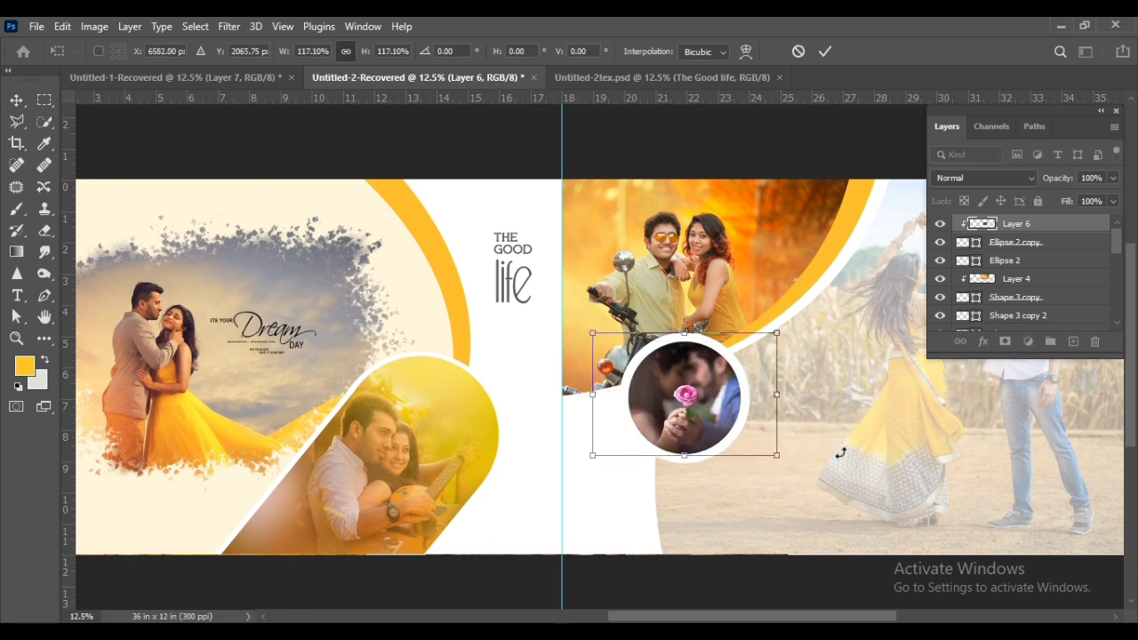
key(Return)
scroll(774, 432, right, 5)
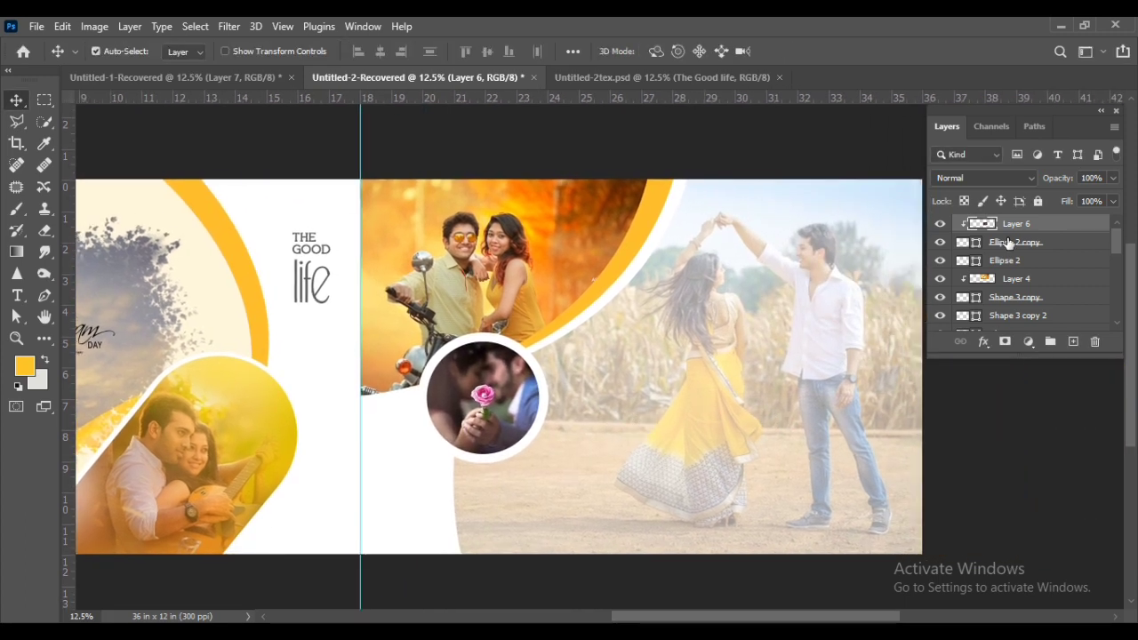
Copy the "love MOMENT" title and the "Congratulations on your union !" text from Untitled-2tex.psd to below the circular photo, text under title
click(608, 79)
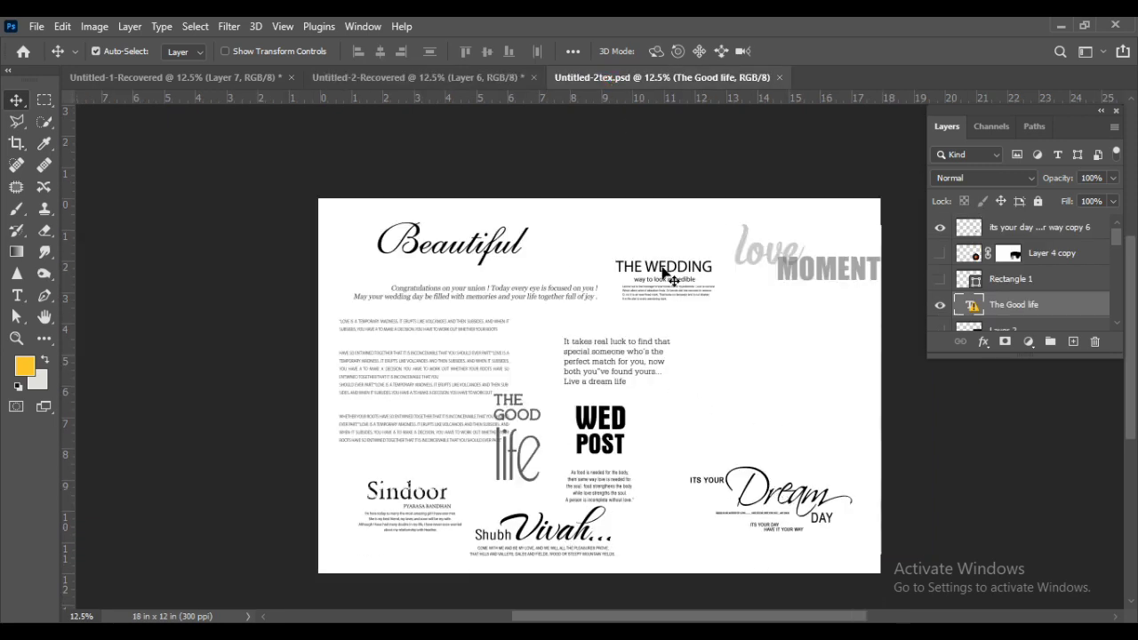
drag(800, 272, 710, 498)
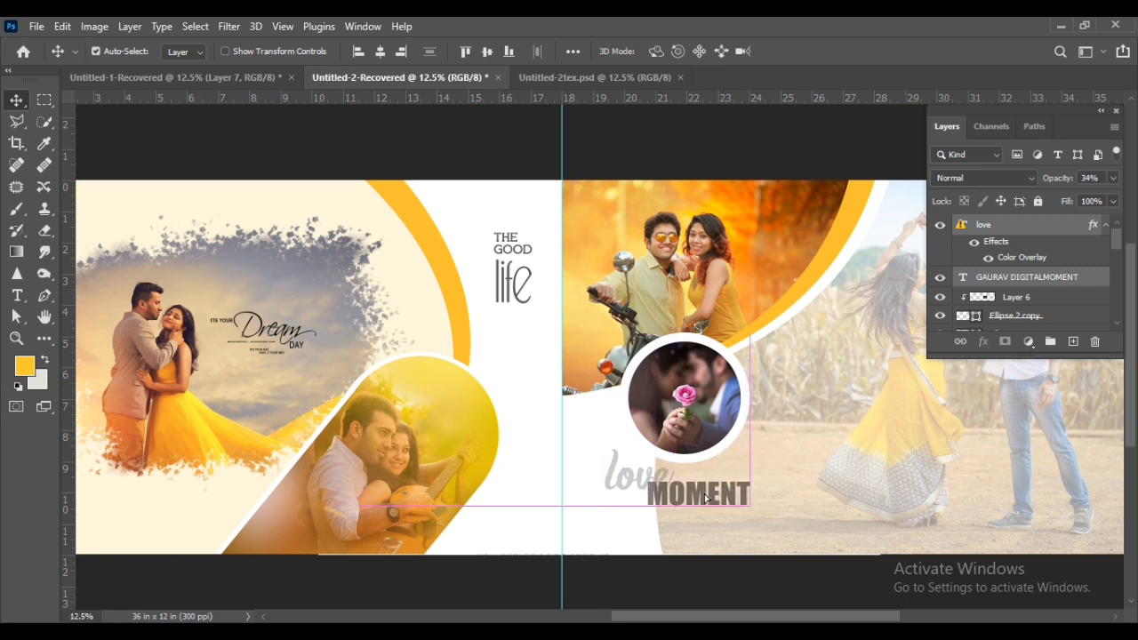
click(569, 78)
drag(566, 306, 752, 514)
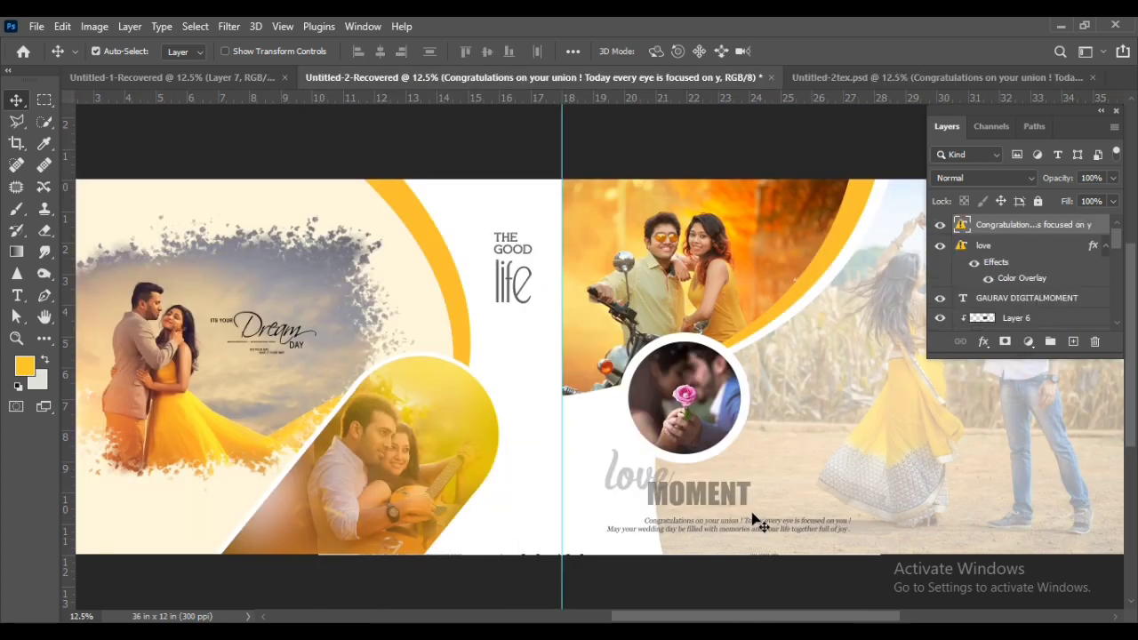
Scale down the "Congratulations on your union !" text and place it close beneath the "love MOMENT" title
key(ctrl+t)
key(Return)
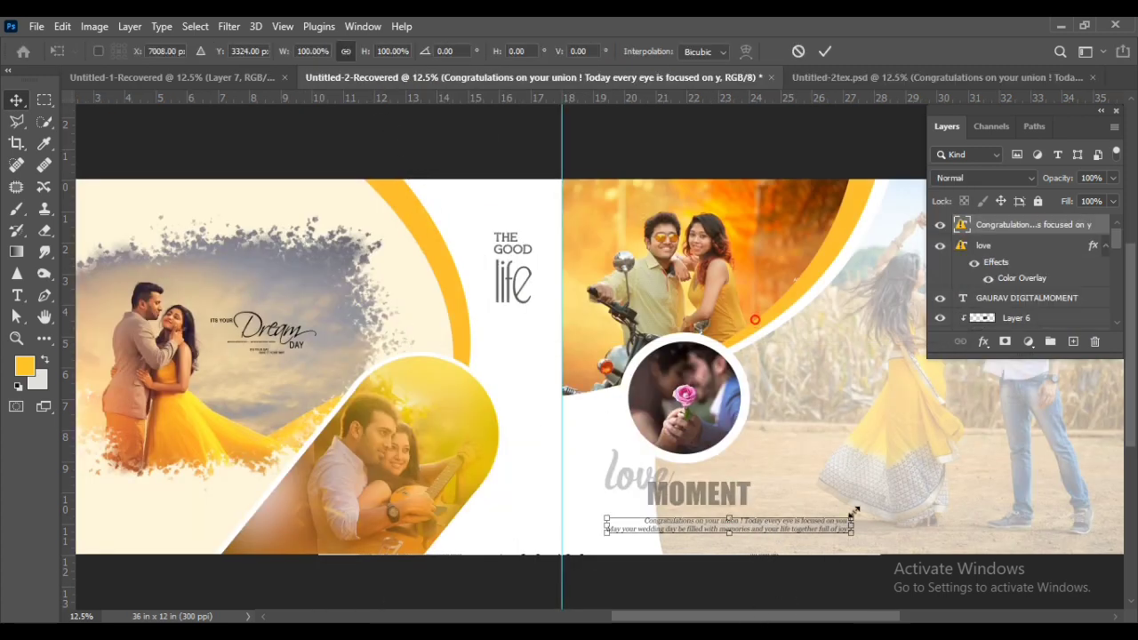
drag(852, 533, 762, 526)
key(Return)
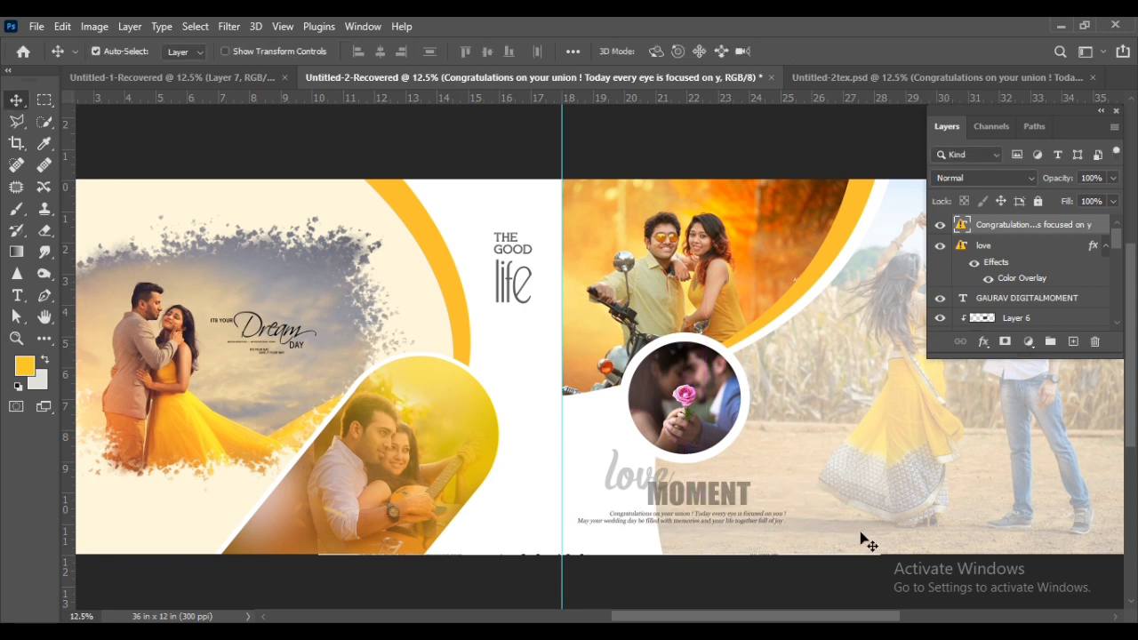
Move the "love MOMENT" title and the congratulations text together slightly down, away from the circular photo
click(1010, 257)
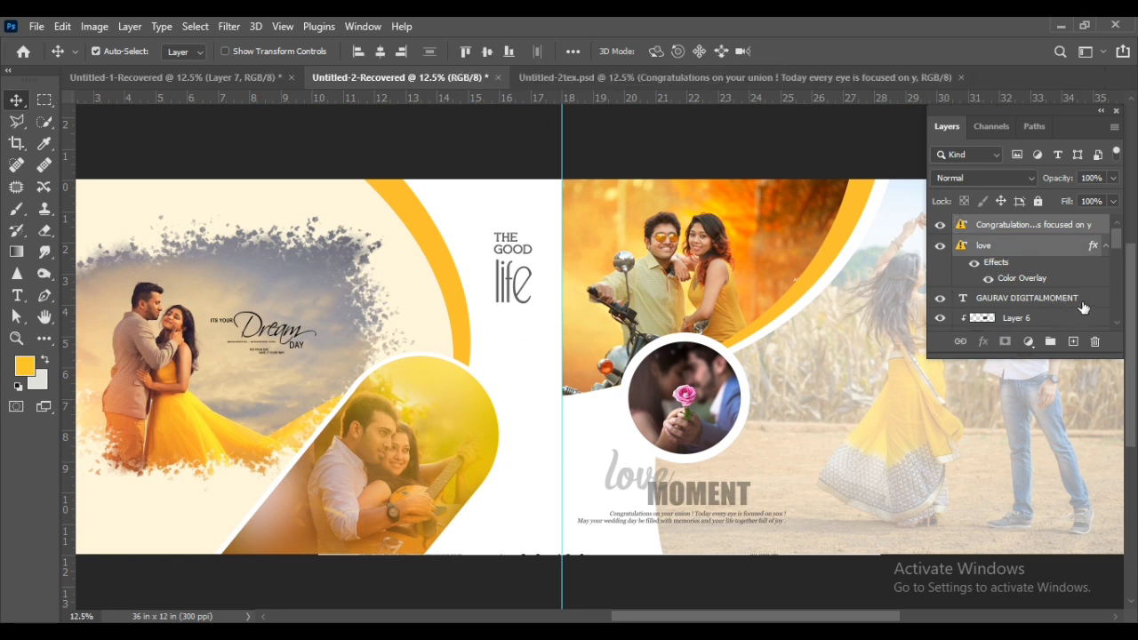
shift+click(1081, 308)
key(shift+Down)
key(shift+Down)
key(shift+Down)
key(shift+Down)
key(shift+Down)
key(shift+Down)
key(shift+Down)
key(shift+Down)
key(shift+Down)
key(shift+Down)
key(shift+Down)
key(shift+Down)
key(shift+Up)
key(shift+Up)
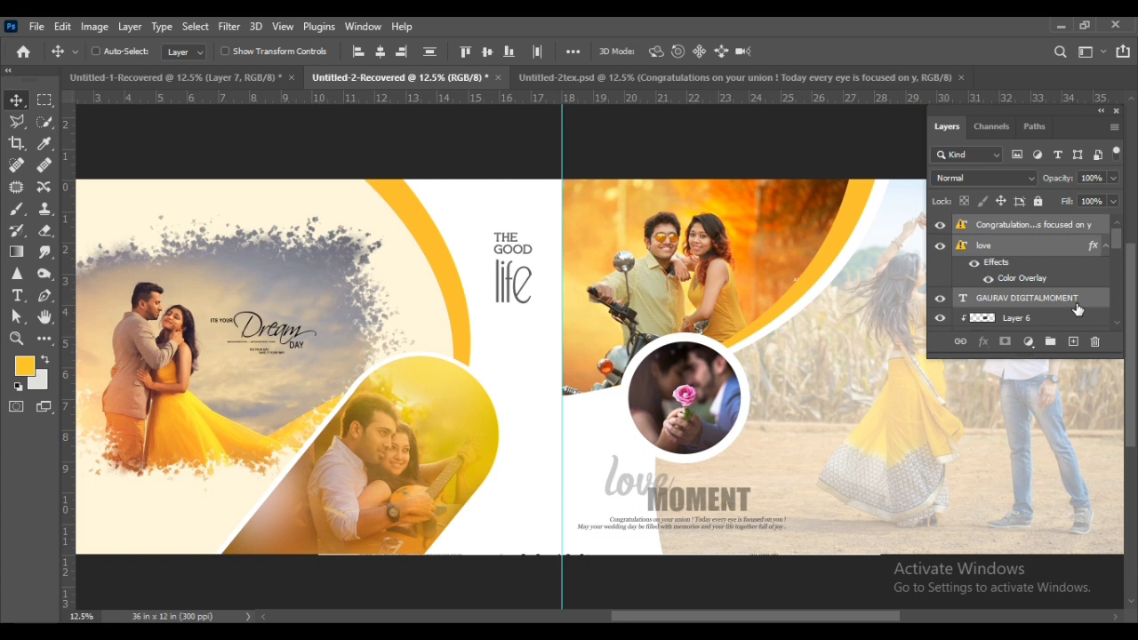
key(ctrl+minus)
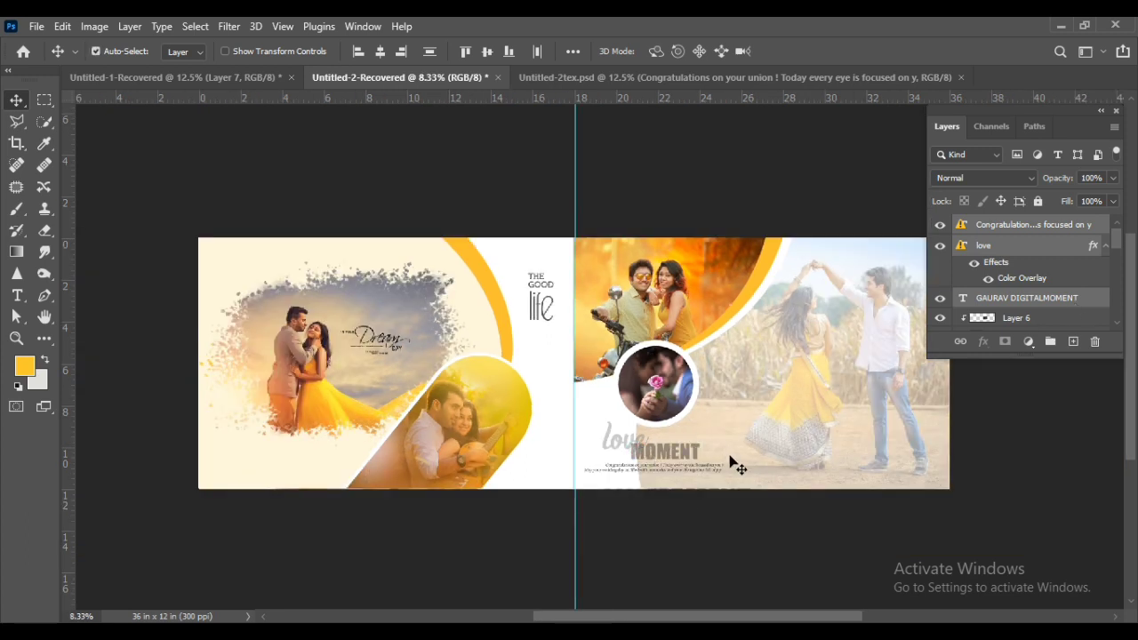
Move the "love MOMENT" title with the congratulations text to the white gap between the capsule-shaped and dancing photos and scale both down
key(ctrl+plus)
key(ctrl+minus)
scroll(672, 507, up, 2)
drag(735, 458, 677, 469)
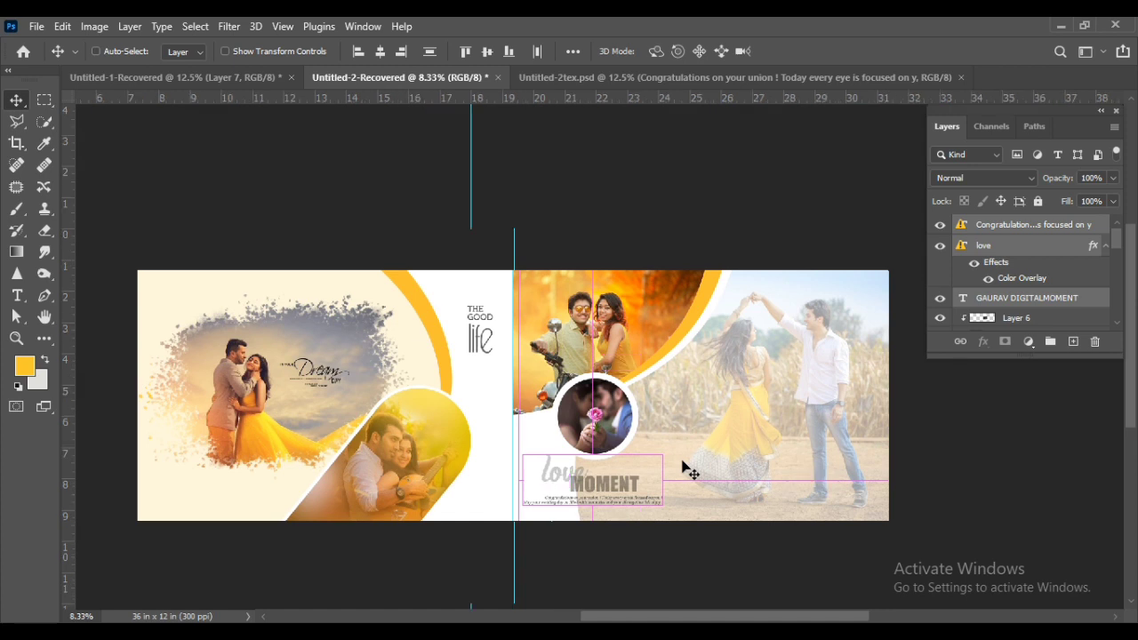
key(ctrl+plus)
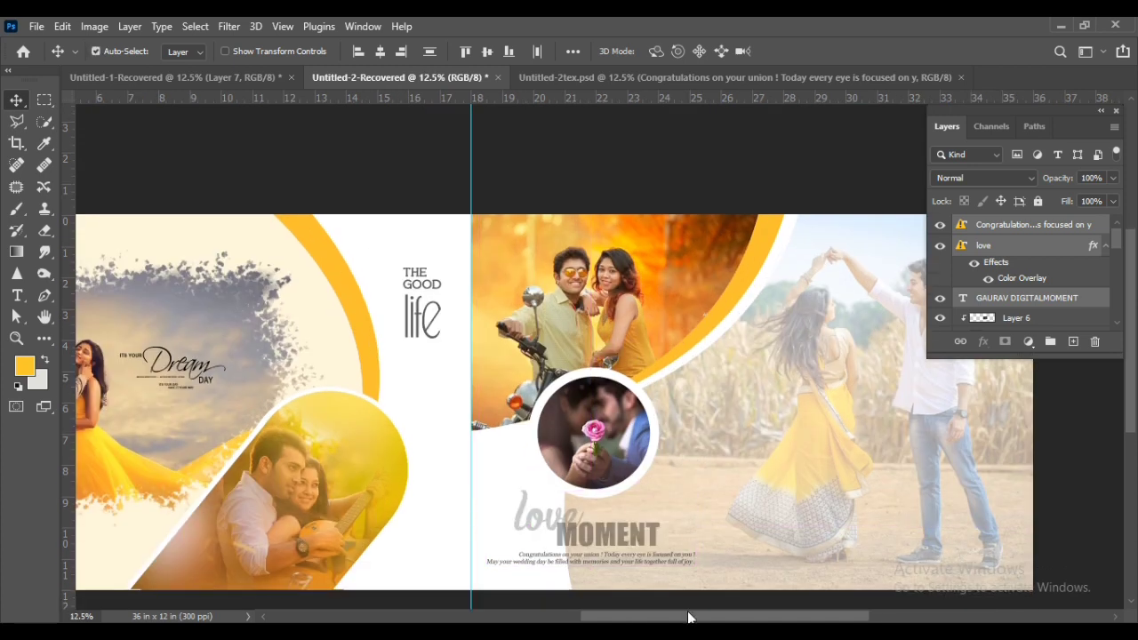
drag(460, 561, 48, 542)
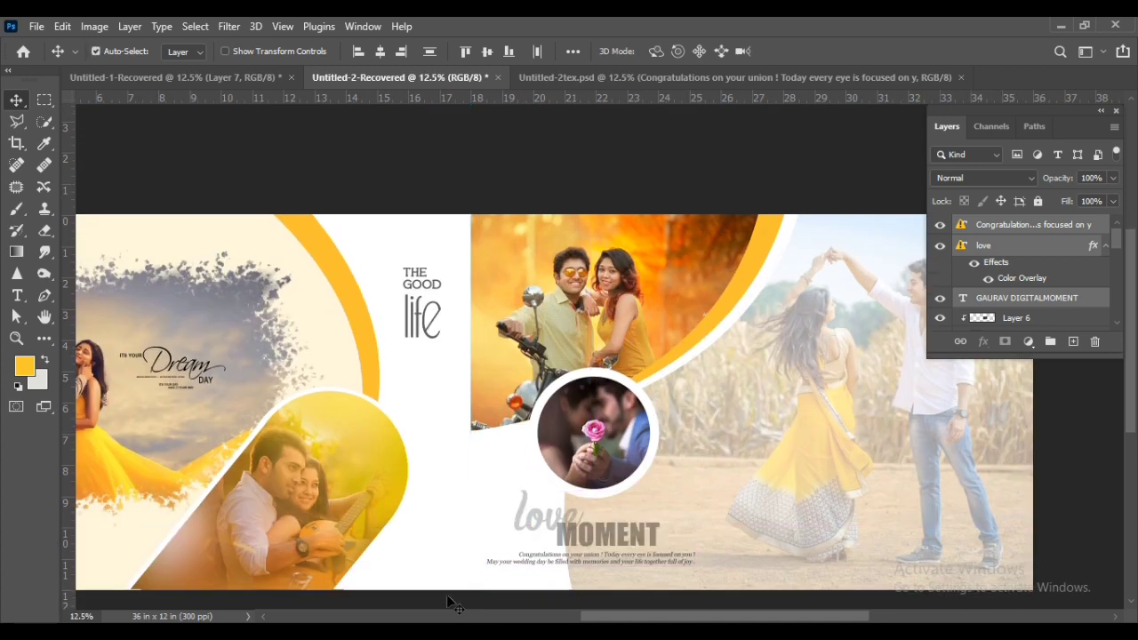
drag(626, 620, 607, 616)
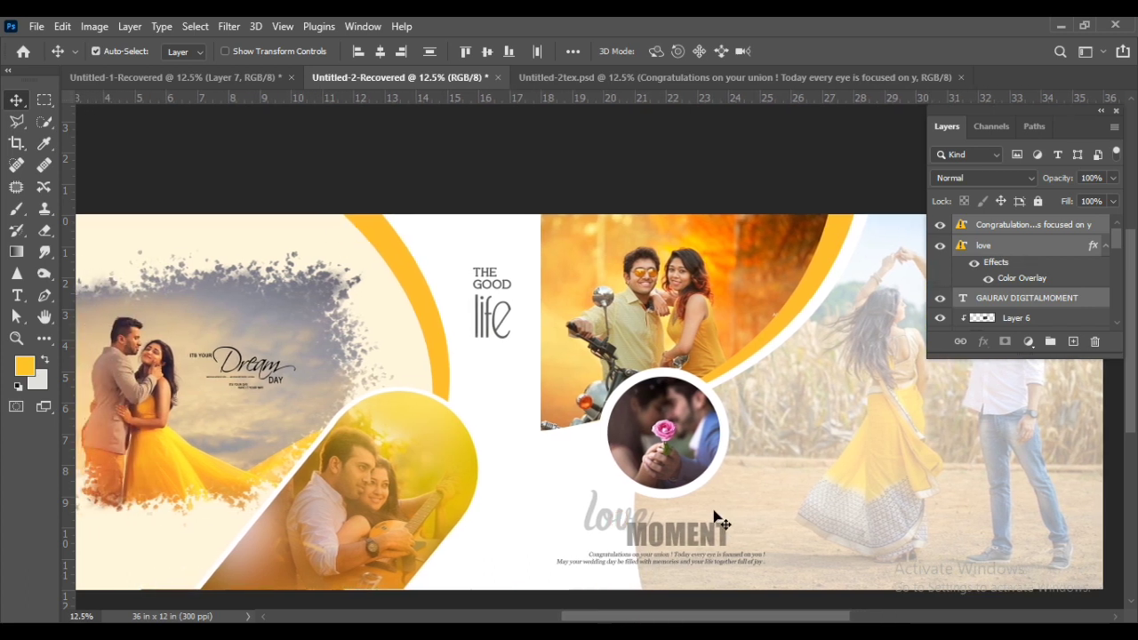
drag(717, 542, 611, 529)
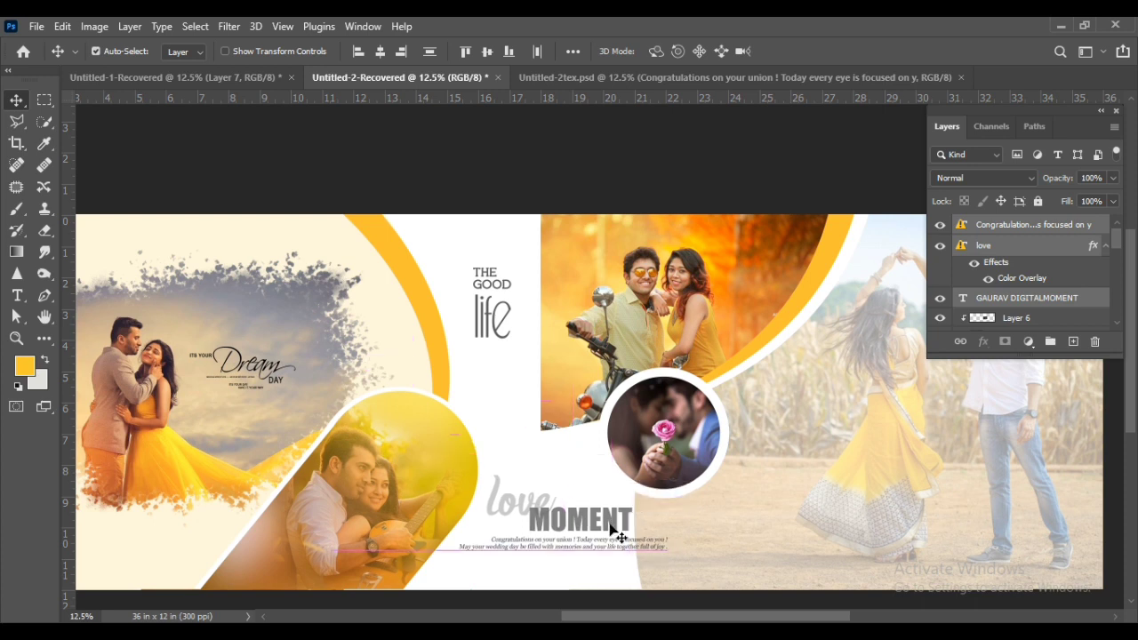
key(ctrl+t)
click(723, 324)
drag(668, 554, 598, 543)
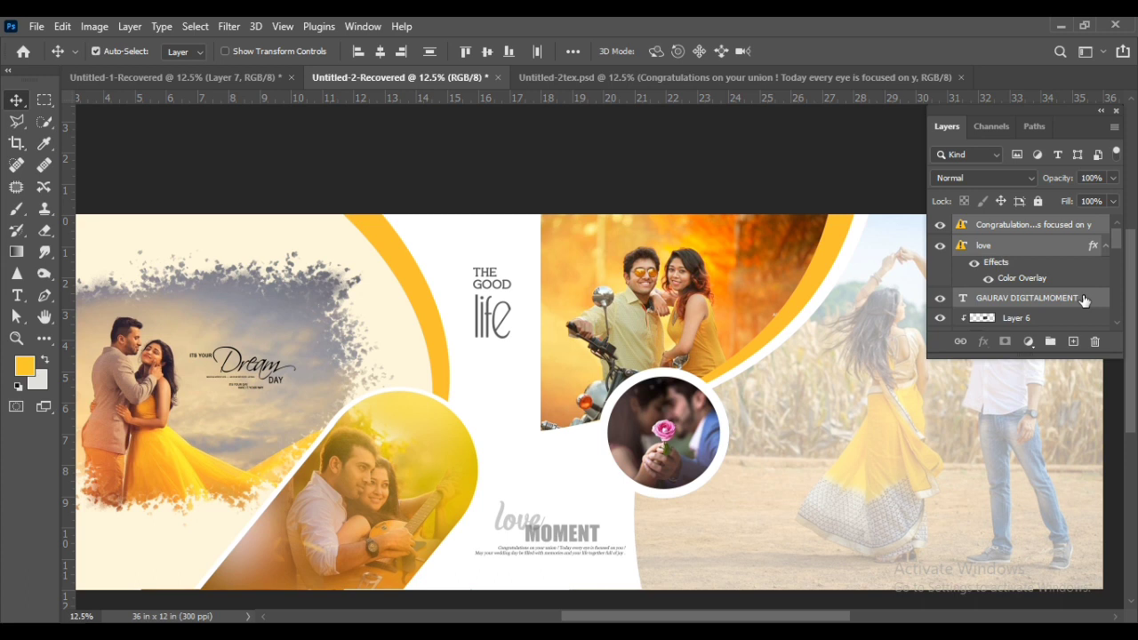
Draw a flat ellipse about 1376 x 151 px below the congratulations text and fill it with the curve's yellow, ffbf31
click(1069, 316)
click(45, 342)
drag(436, 585, 582, 569)
click(810, 219)
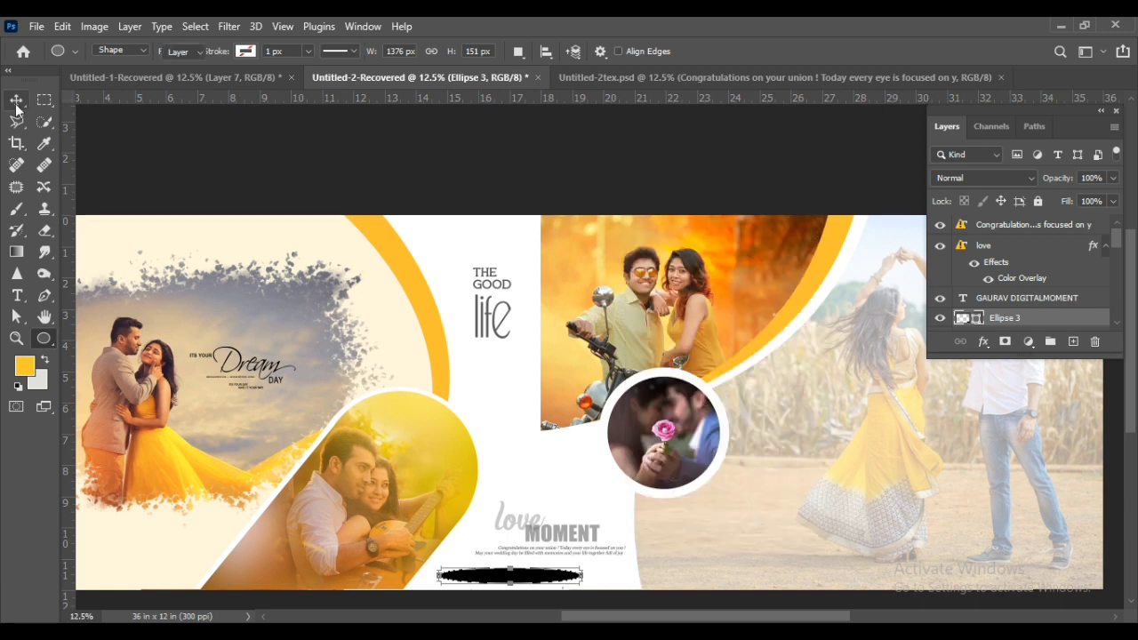
key(v)
double_click(969, 318)
click(441, 327)
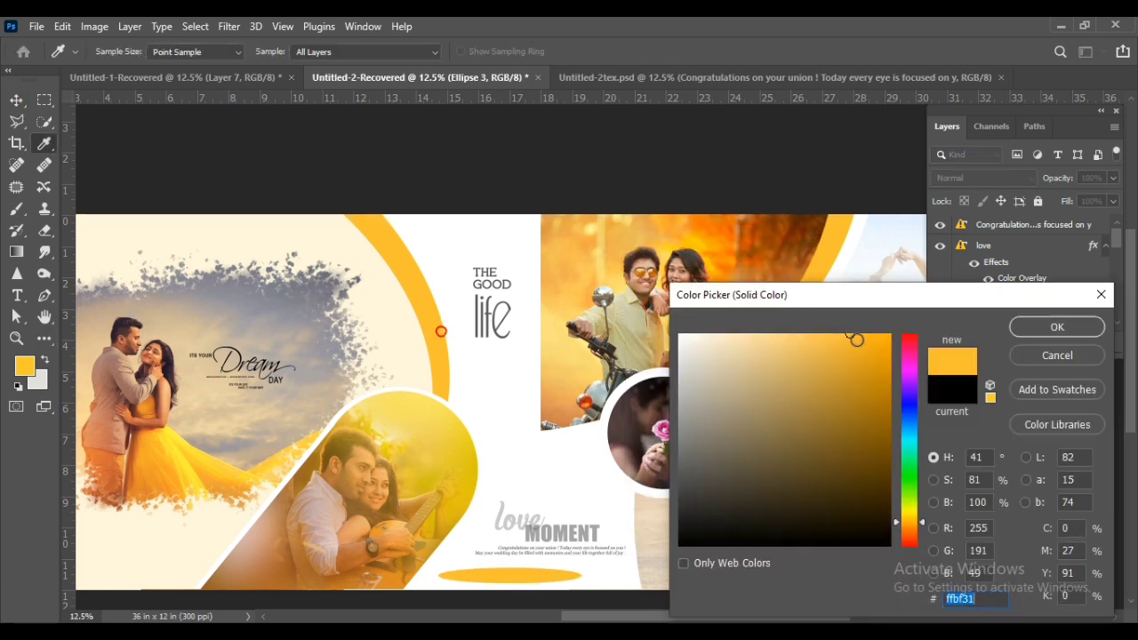
click(1023, 326)
Rotate the yellow ellipse about -10° and place it across the spread's lower edge under the congratulations text
key(ctrl+t)
mouse_move(551, 585)
mouse_down()
mouse_move(568, 573)
mouse_move(549, 582)
mouse_up()
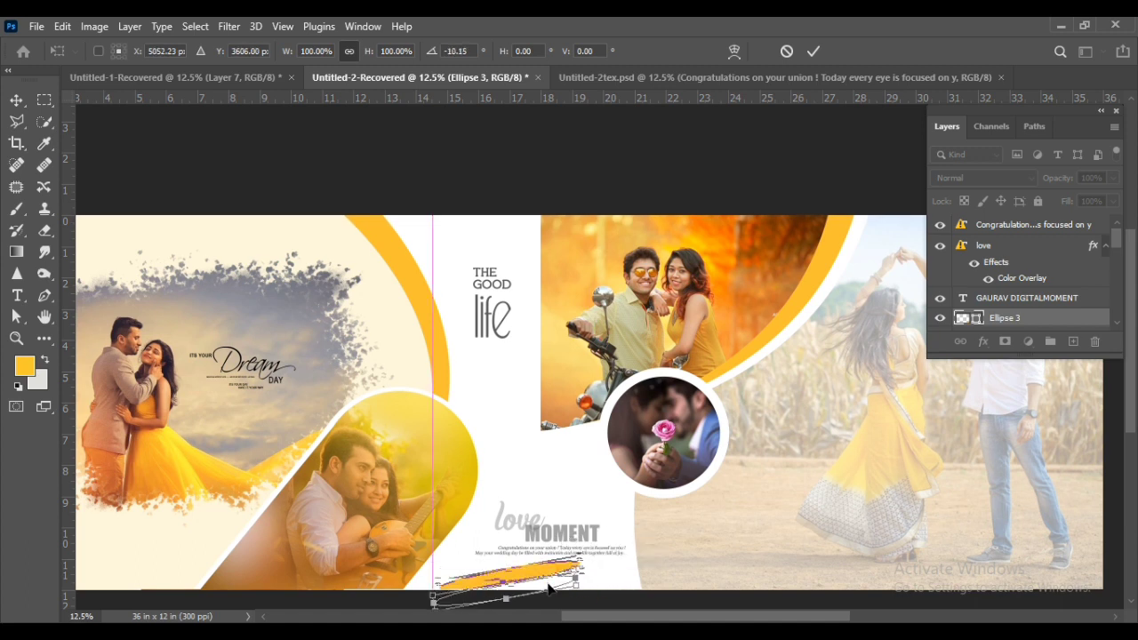
key(Return)
scroll(636, 533, down, 1)
click(617, 549)
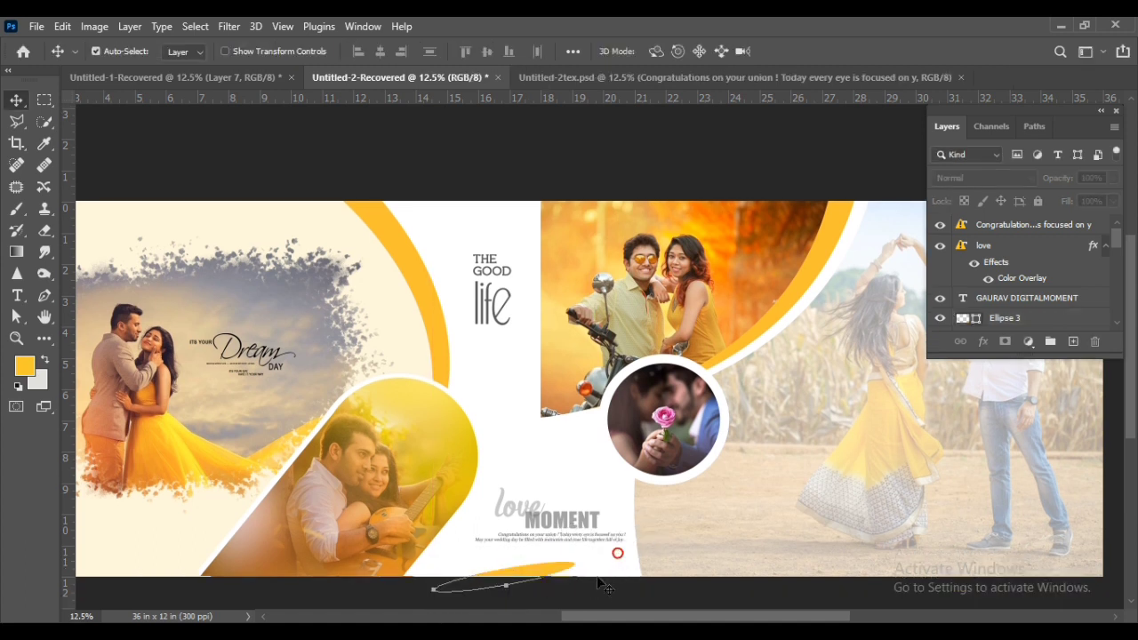
scroll(617, 549, down, 1)
drag(528, 556, 594, 559)
scroll(673, 498, up, 2)
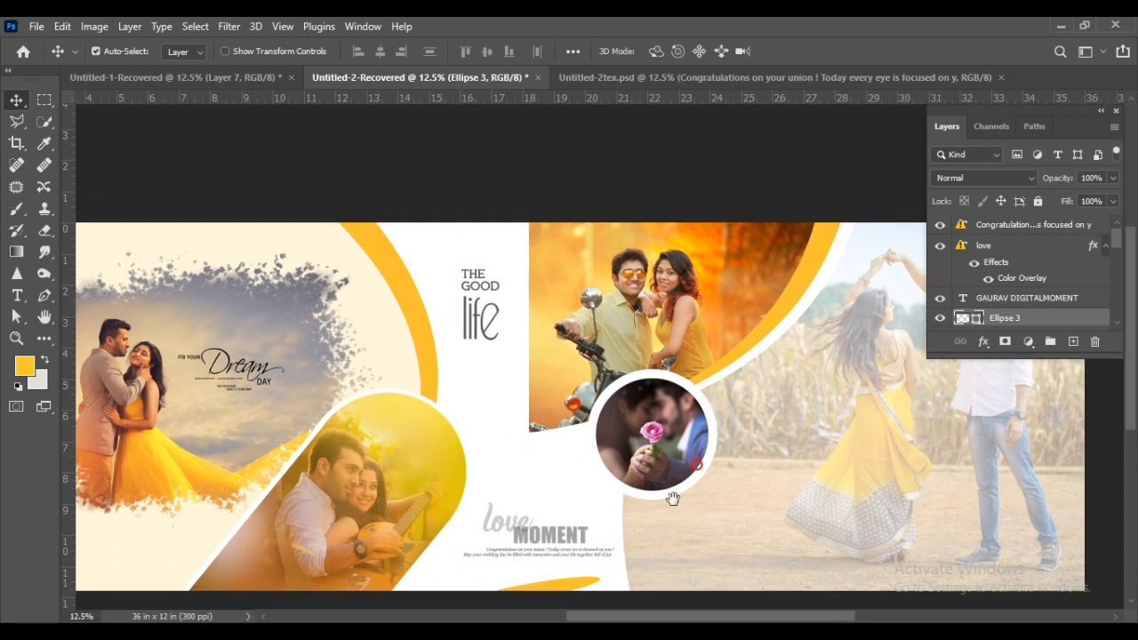
Move the "love MOMENT" title and the congratulations text together slightly up
drag(672, 499, 575, 471)
click(1035, 240)
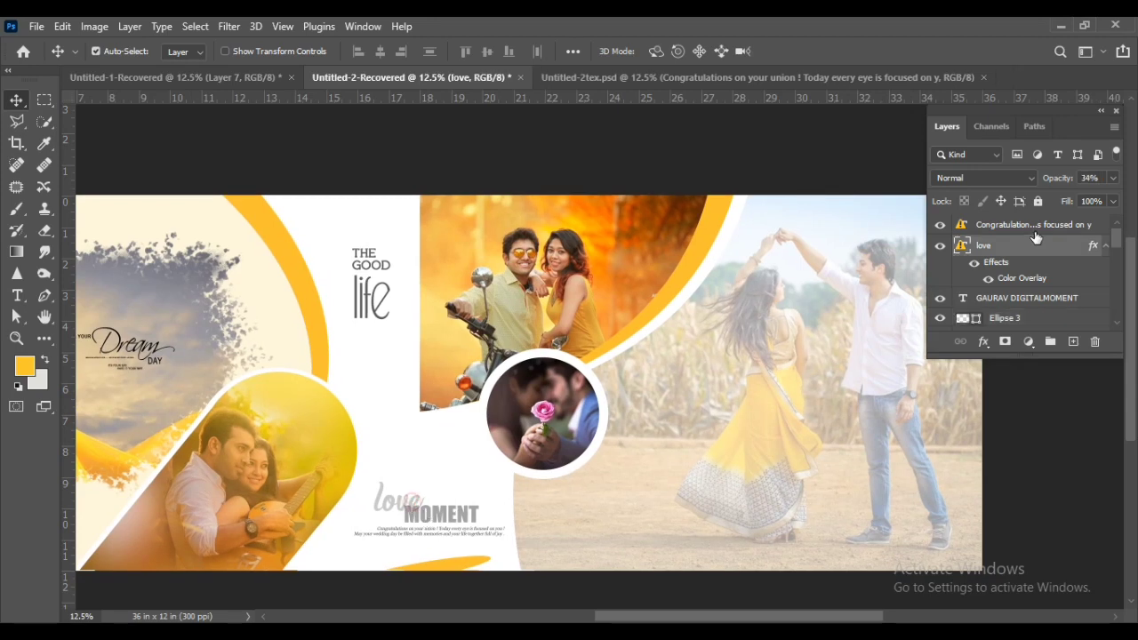
ctrl+click(1031, 226)
ctrl+click(1028, 299)
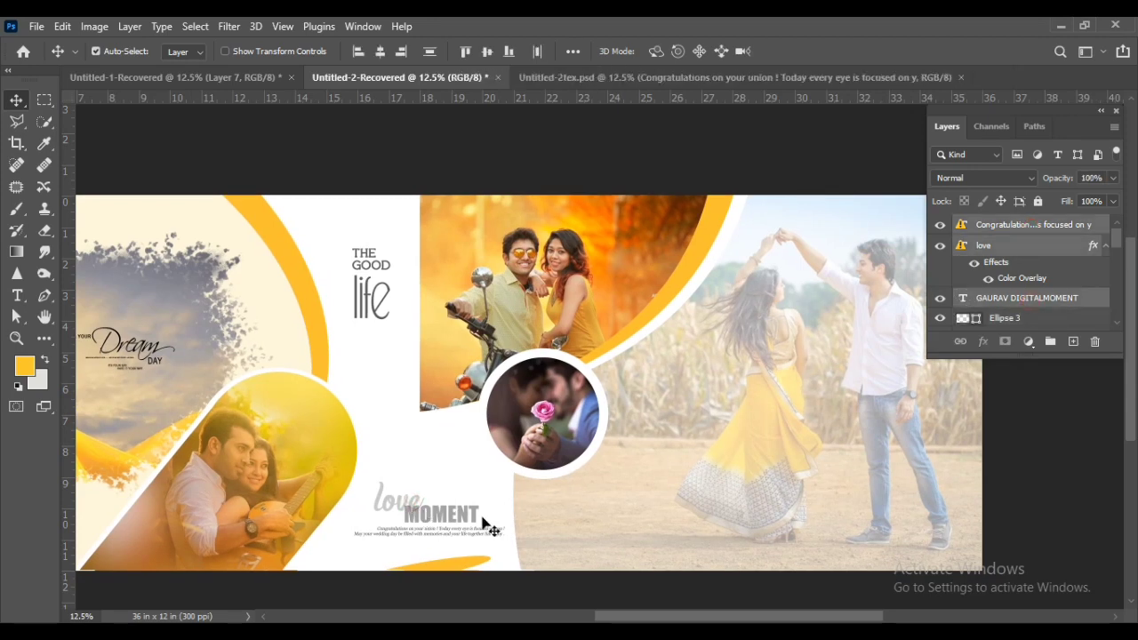
drag(478, 522, 502, 500)
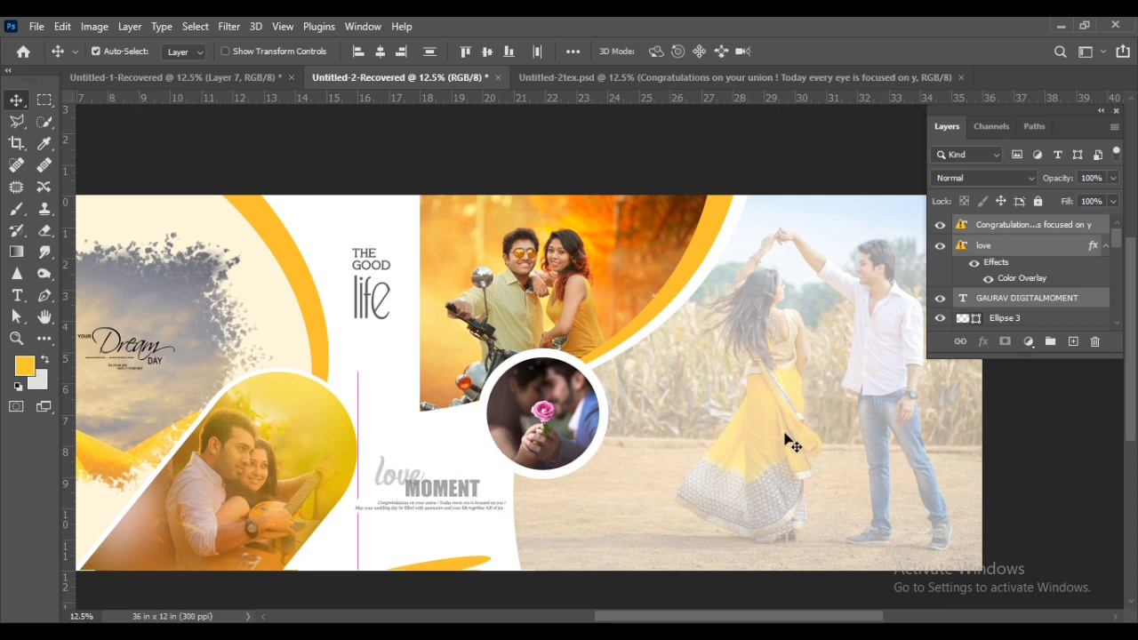
Draw a rectangle about 2088 x 1095 px directly above the Background layer, between the capsule-shaped and circular photos
scroll(994, 330, down, 5)
click(1000, 322)
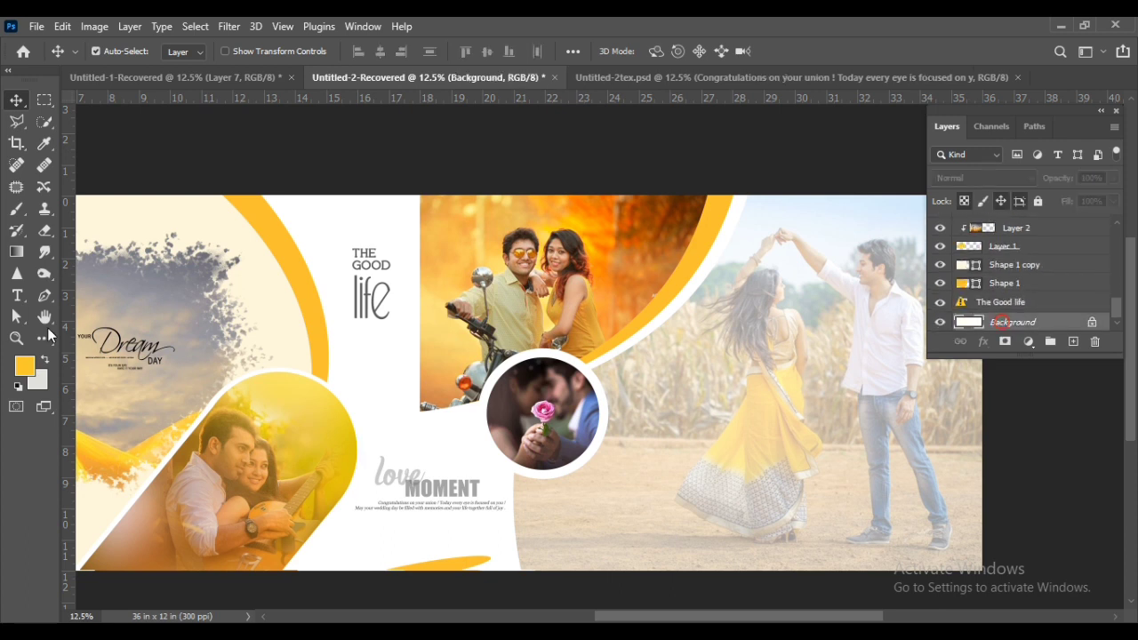
key(u)
right_click(38, 342)
click(155, 503)
drag(326, 349, 530, 480)
click(810, 219)
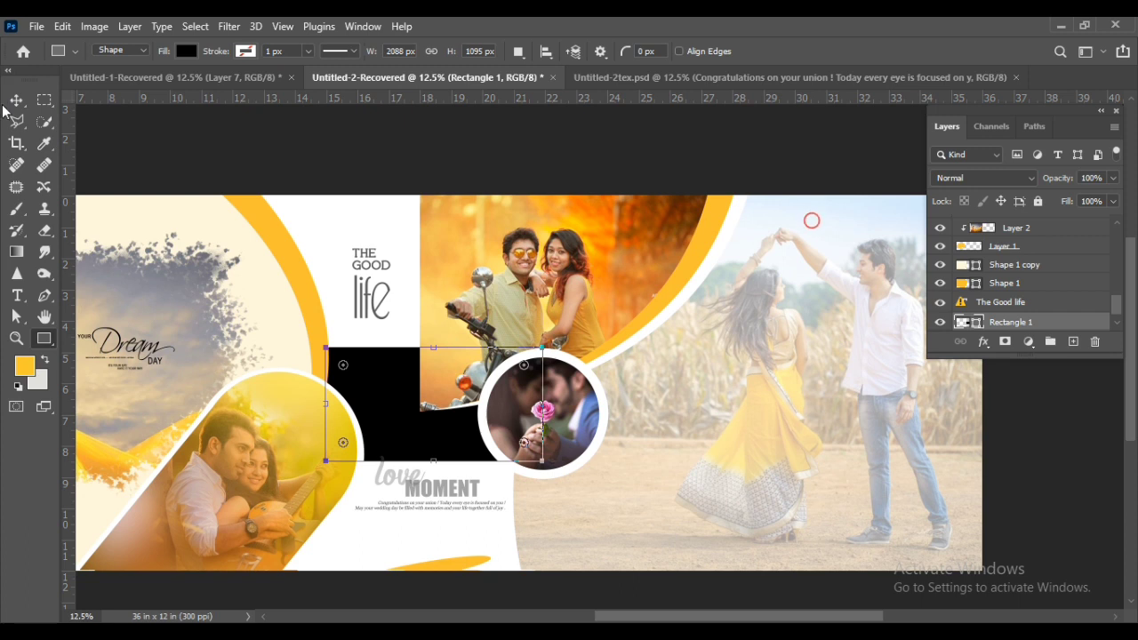
Fill the new rectangle with the cream colour sampled from the background behind the splash photo
key(v)
double_click(978, 327)
click(316, 308)
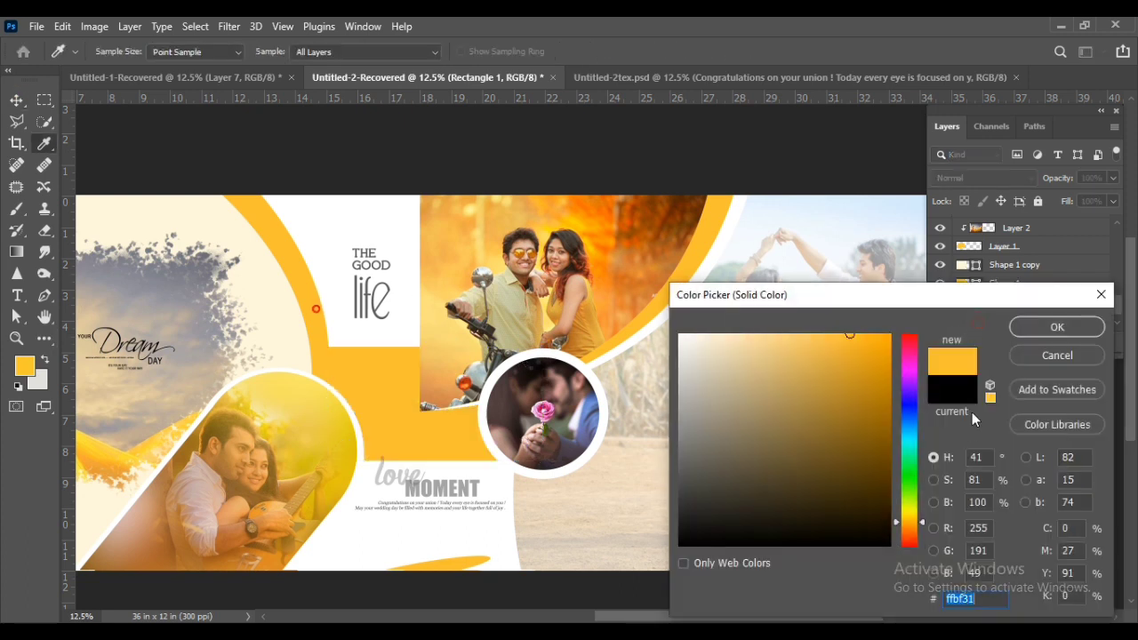
click(300, 346)
click(1057, 328)
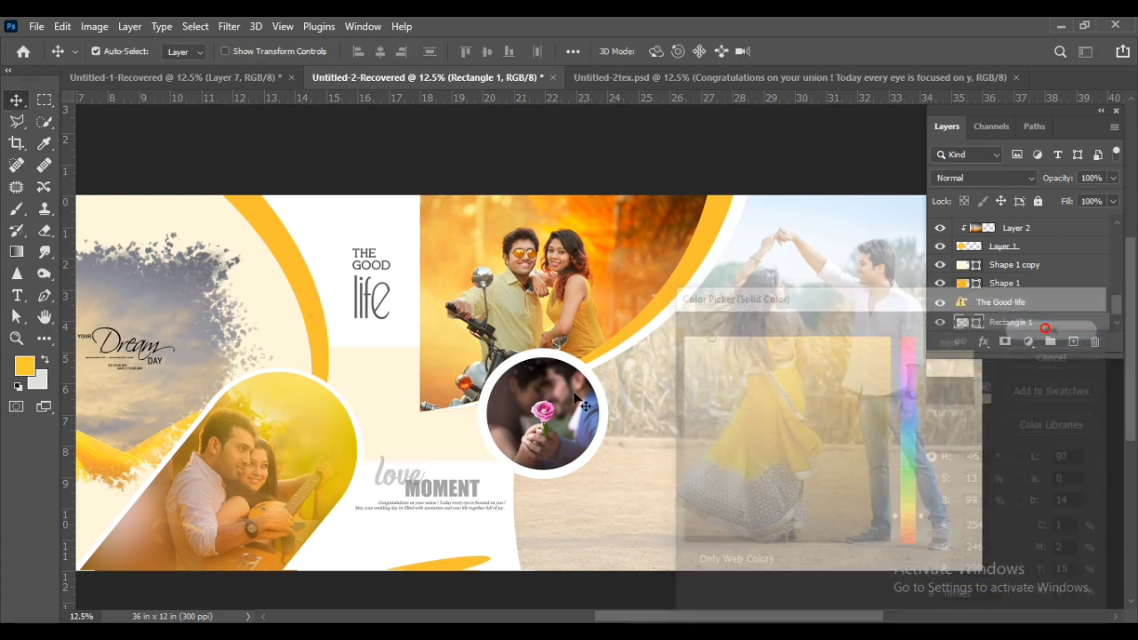
Transform the cream rectangle so that it covers the spread's remaining white background over its full height and width
key(ctrl+t)
drag(521, 499, 551, 459)
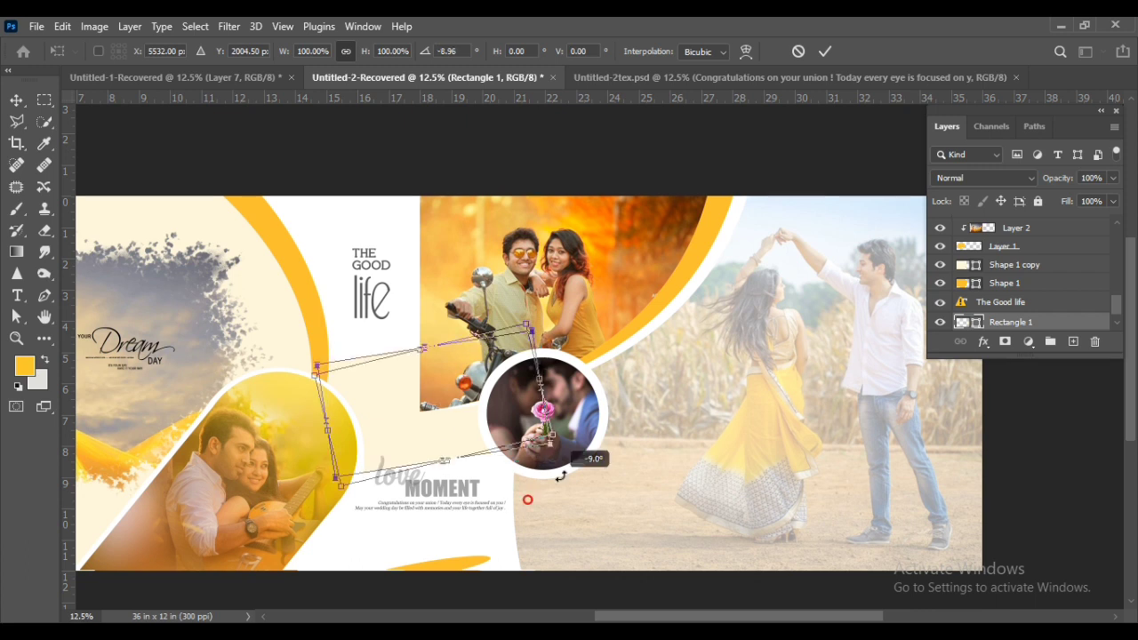
drag(459, 440, 451, 527)
drag(600, 518, 588, 584)
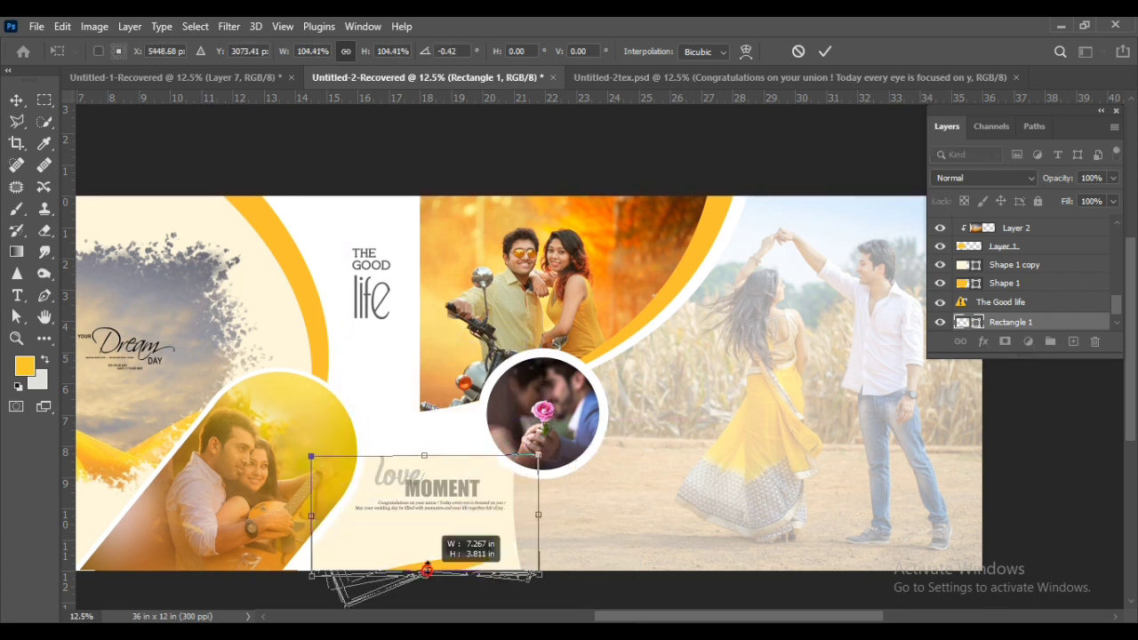
drag(424, 455, 465, 191)
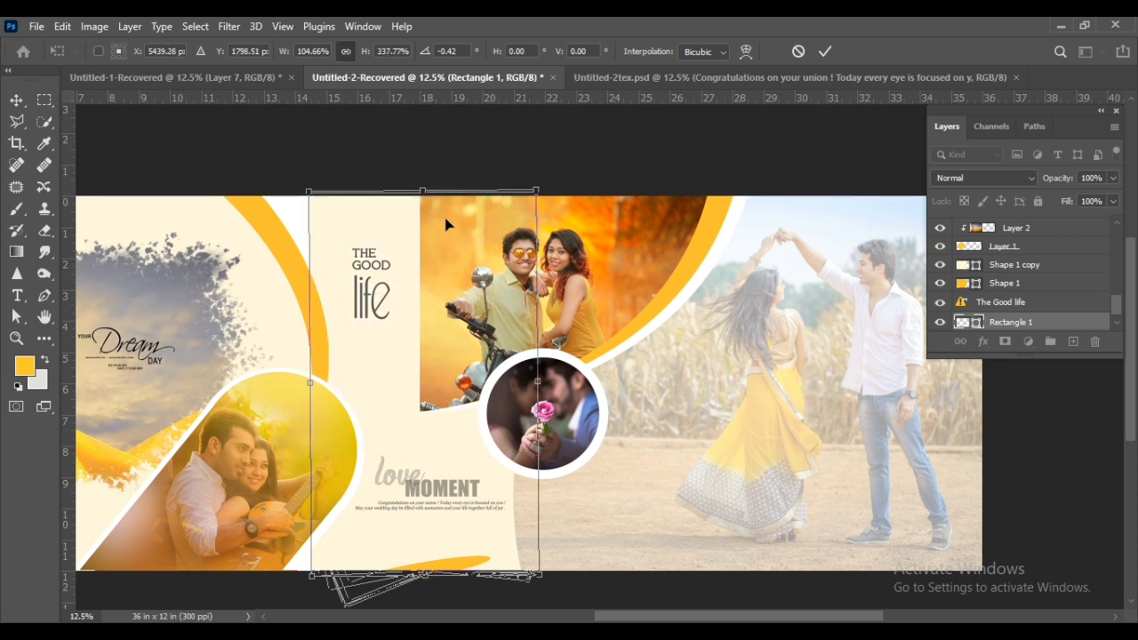
drag(309, 386, 132, 384)
drag(537, 380, 1010, 378)
key(Return)
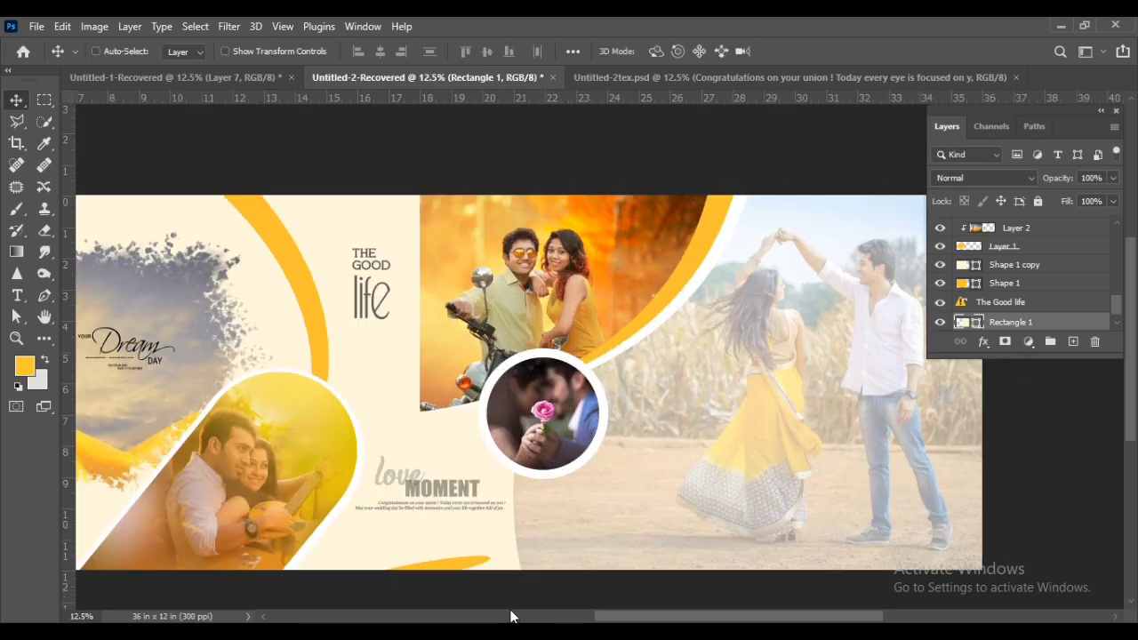
Recolour the white curve beside the motorbike photo and the white ring around the circular photo to cream, fef6dc
click(631, 344)
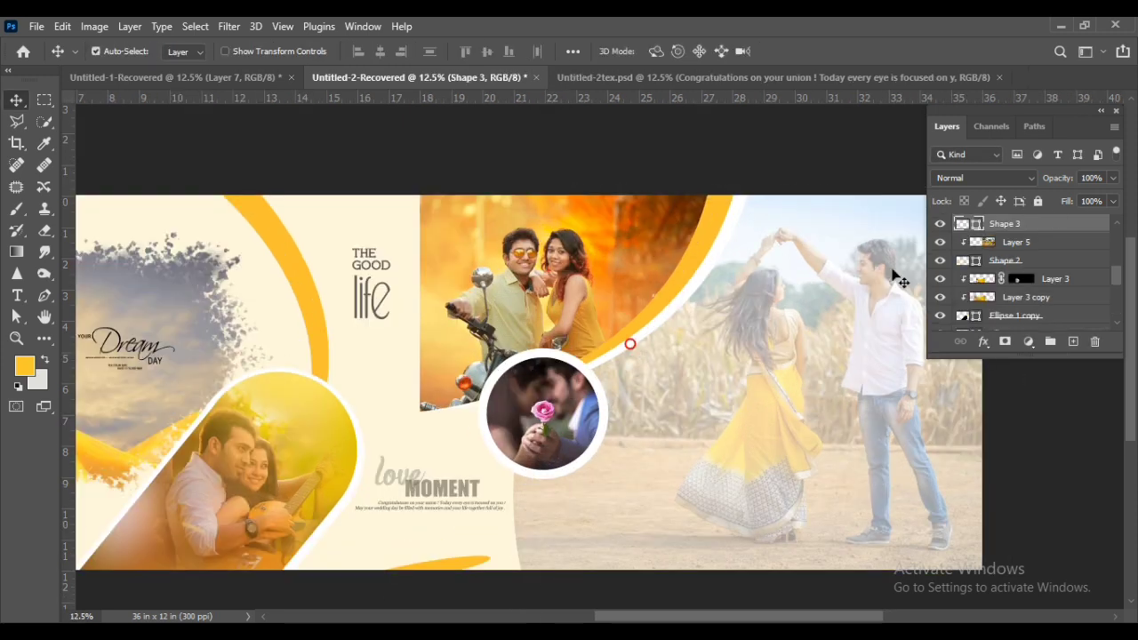
double_click(985, 233)
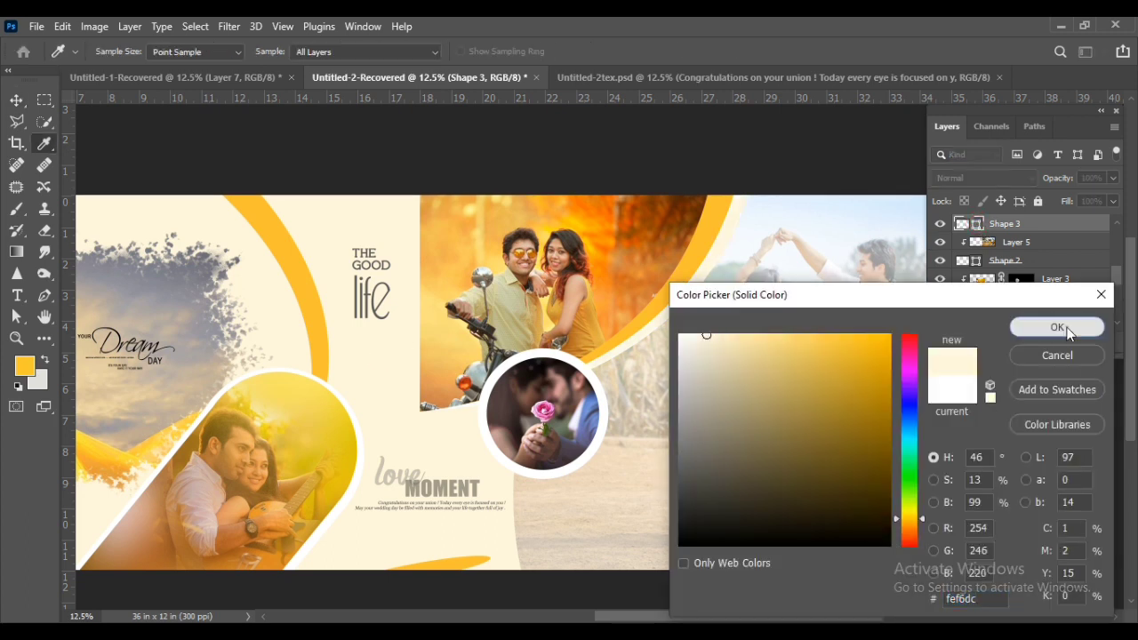
click(1056, 327)
key(ctrl+minus)
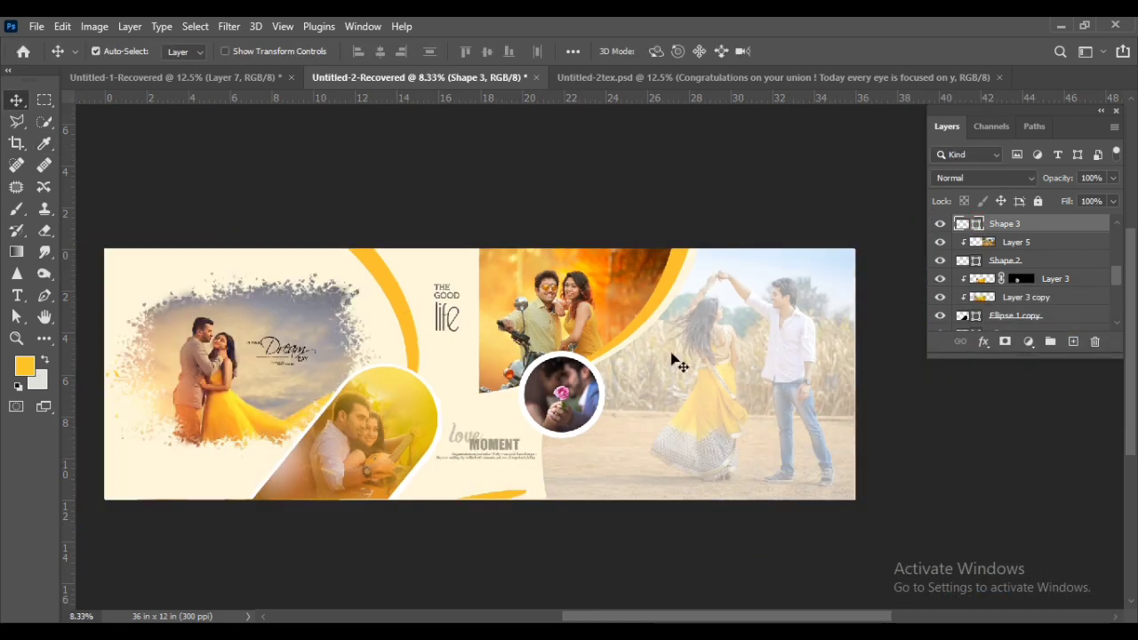
click(558, 359)
double_click(977, 224)
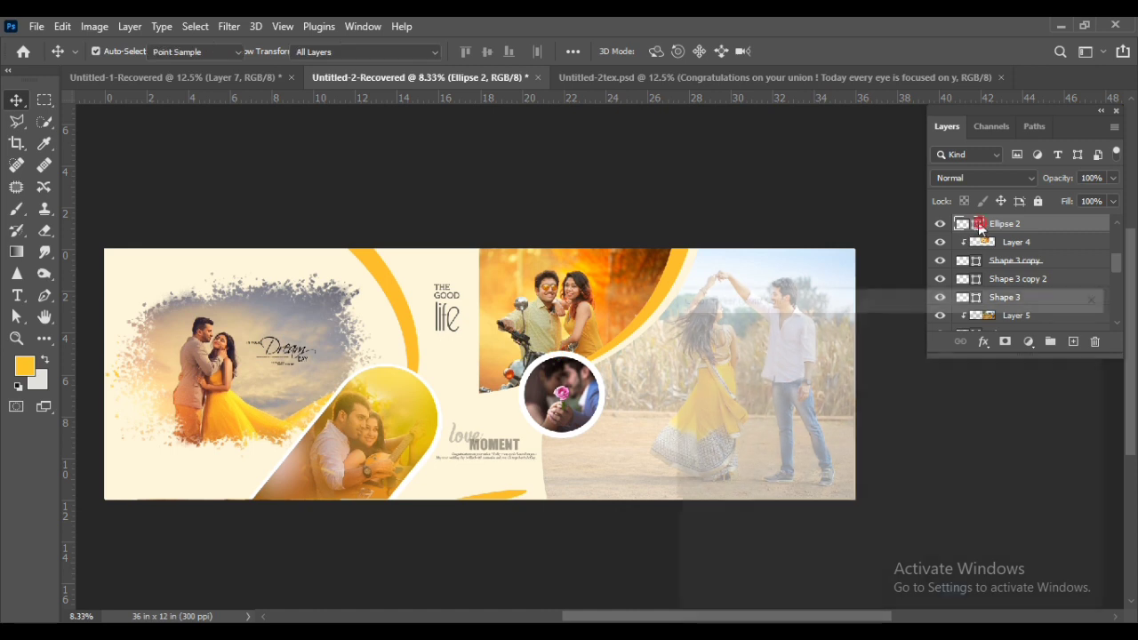
click(1022, 326)
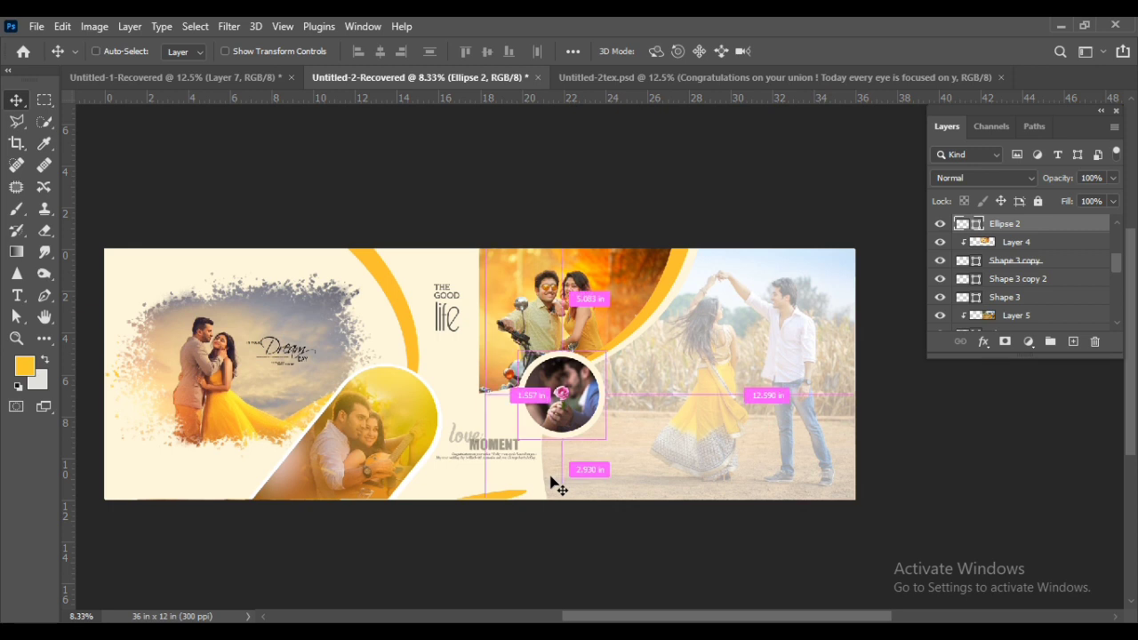
Move the "love MOMENT" title and congratulations text together to directly below the circular photo
key(ctrl+equal)
drag(554, 485, 782, 396)
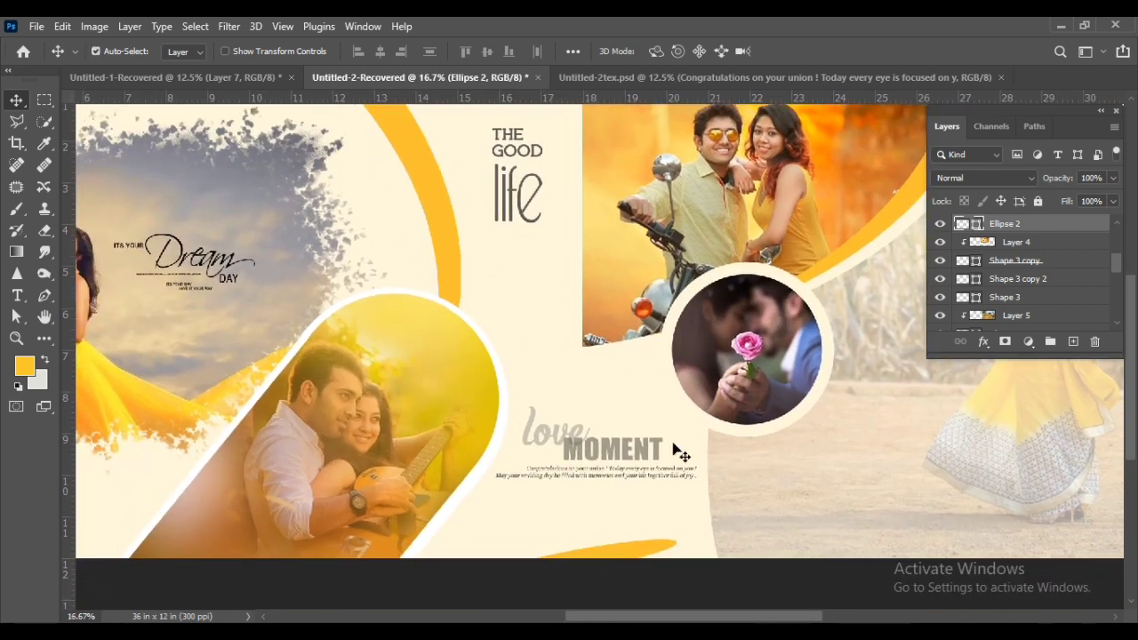
click(655, 449)
scroll(1043, 235, up, 2)
shift+click(1042, 231)
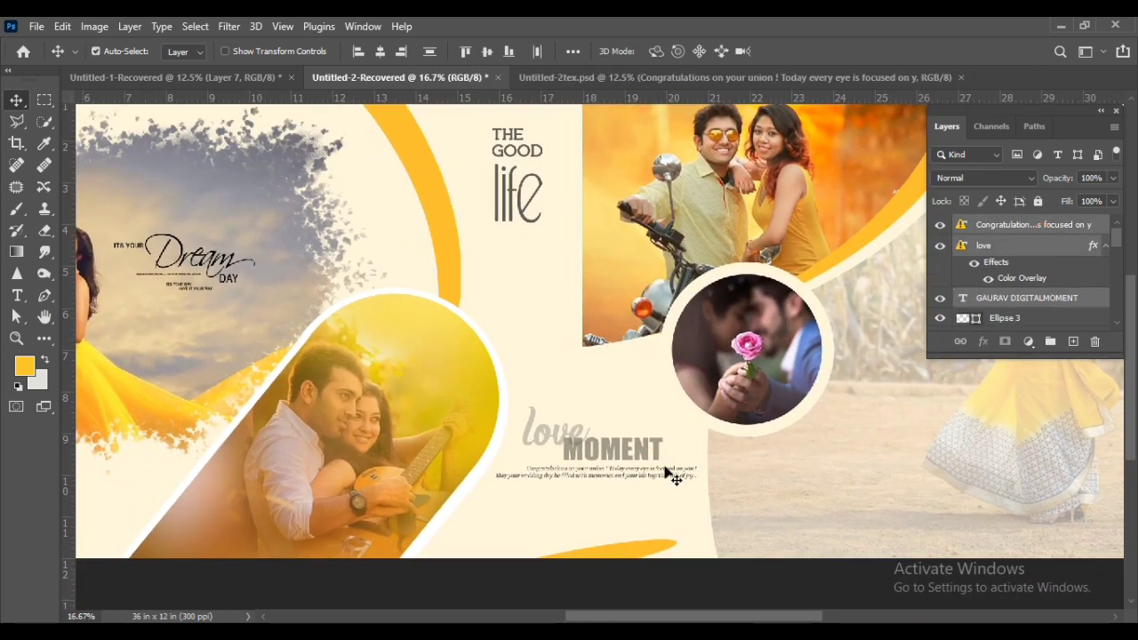
drag(662, 458, 809, 478)
Move the capsule-shaped couple photo together with its white border right and slightly down, towards the circular photo
click(419, 421)
scroll(1011, 321, down, 2)
shift+click(1014, 318)
drag(540, 414, 541, 452)
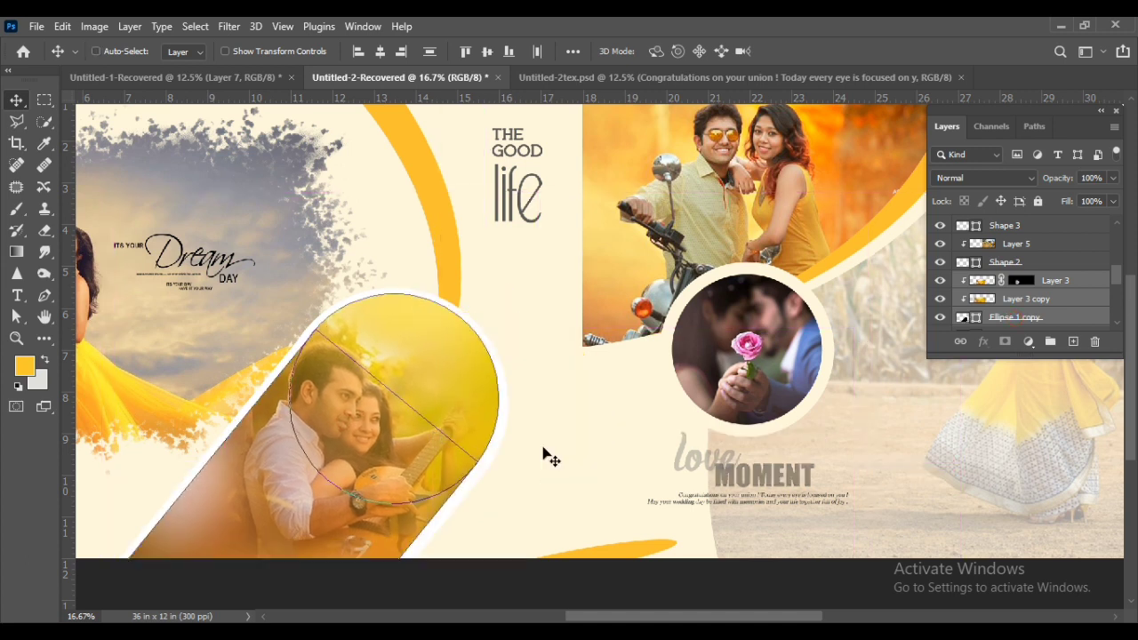
ctrl+click(413, 437)
click(1011, 299)
shift+click(1031, 239)
drag(408, 419, 499, 438)
Delete the yellow ellipse at the spread's lower edge
click(616, 550)
drag(446, 376, 648, 415)
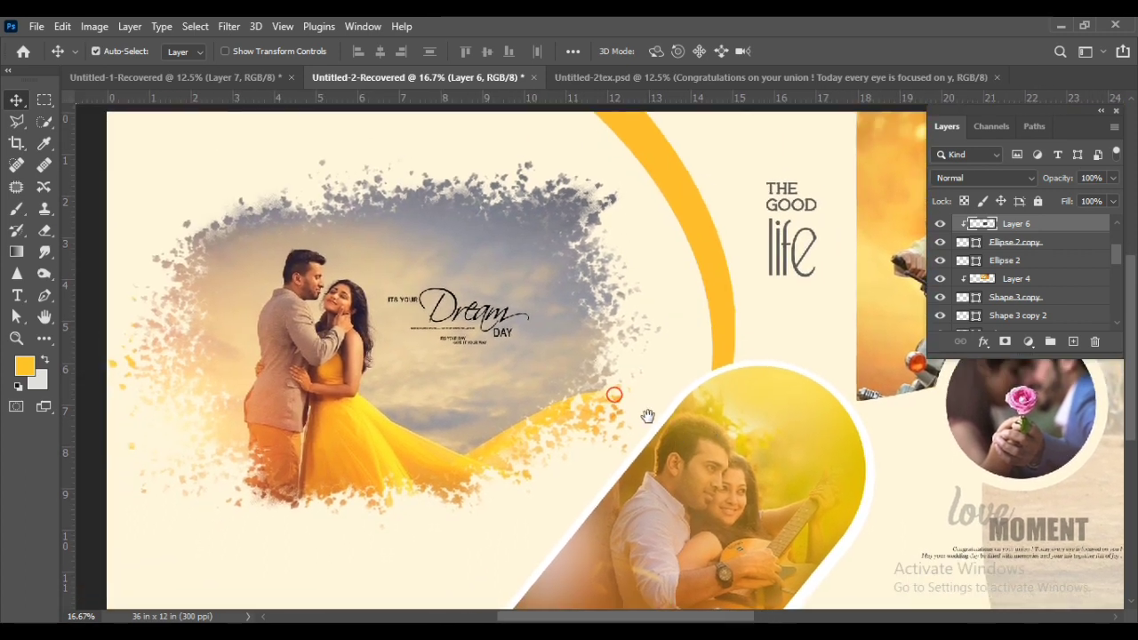
key(ctrl+minus)
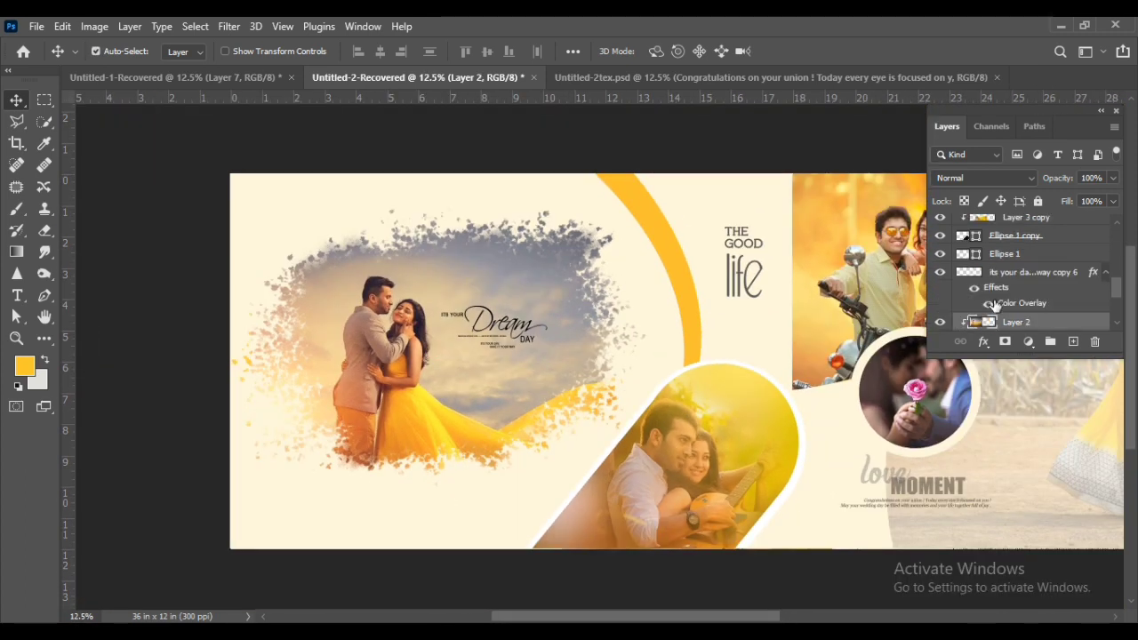
Scale the splash-masked couple photo, its mask and the "Dream Day" text together to 113.35% and shift them slightly left
scroll(1013, 282, down, 2)
shift+click(1002, 299)
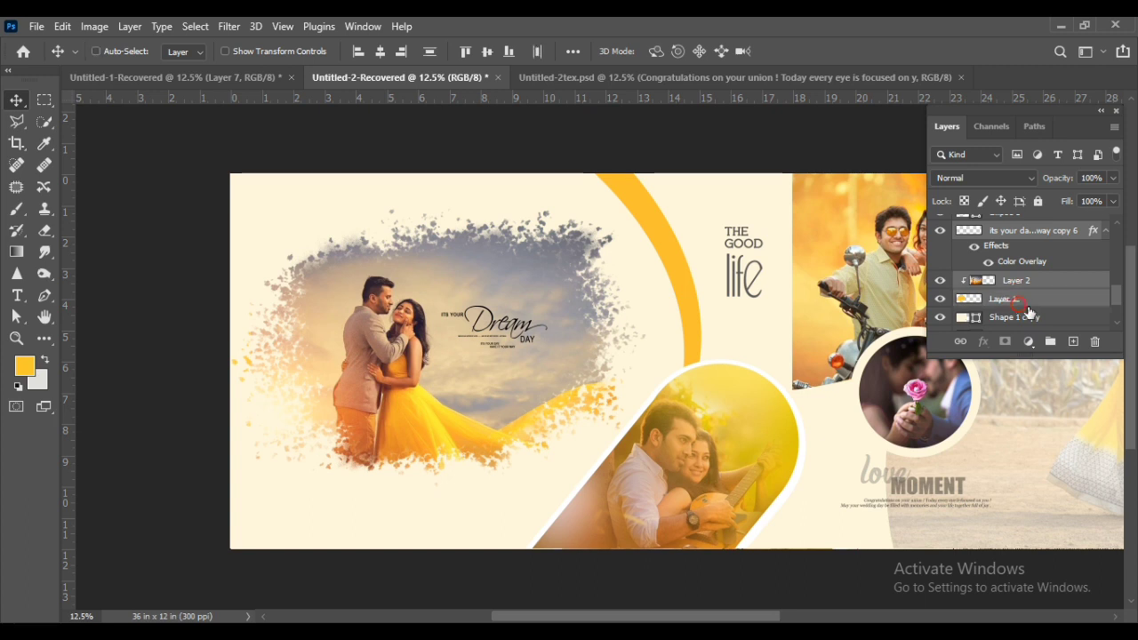
key(ctrl+t)
drag(786, 538, 836, 534)
mouse_move(554, 383)
mouse_down()
mouse_move(565, 378)
mouse_move(555, 382)
mouse_up()
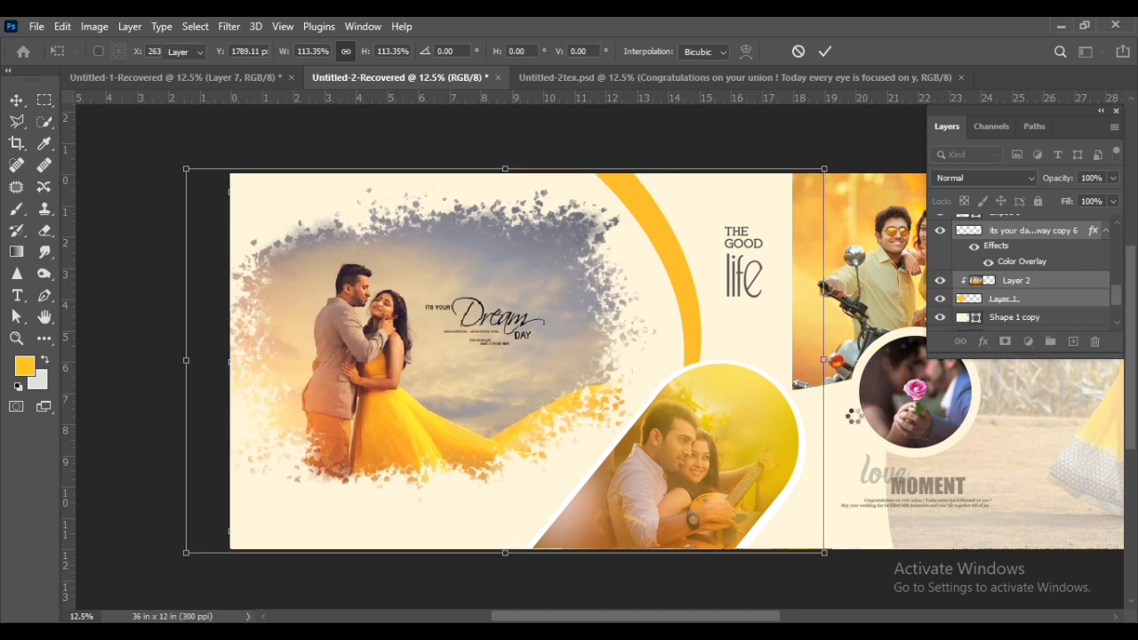
key(Return)
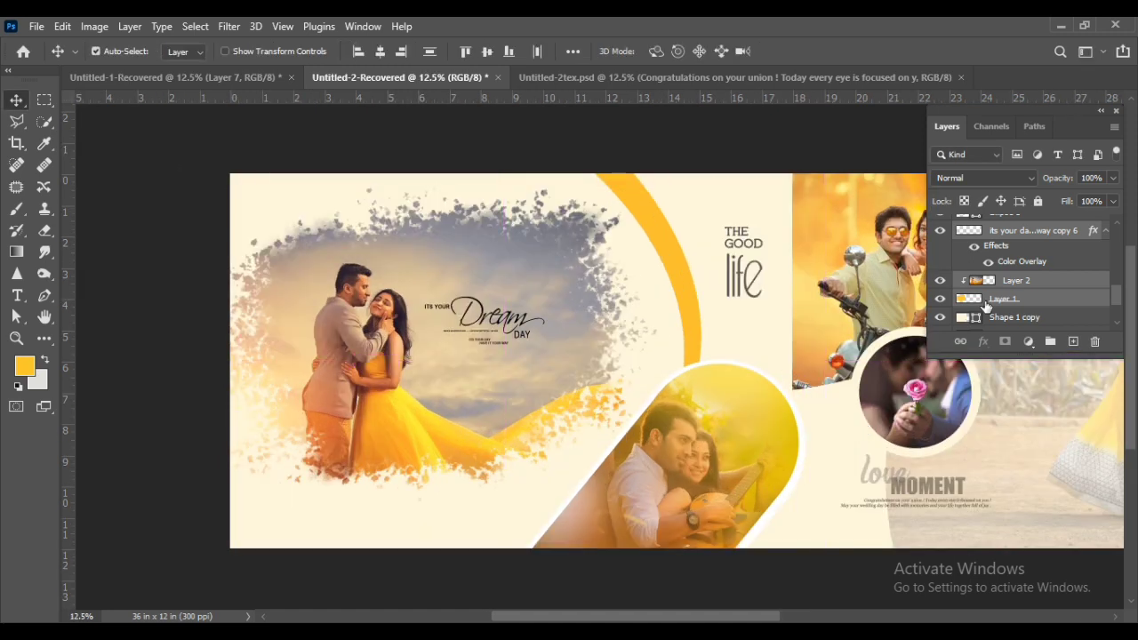
Copy the two-line "Congratulations on your union !" text from Untitled-2tex.psd into the spread and place it below the splash-masked couple photo
scroll(1054, 243, up, 3)
scroll(1055, 243, up, 5)
drag(601, 176, 747, 449)
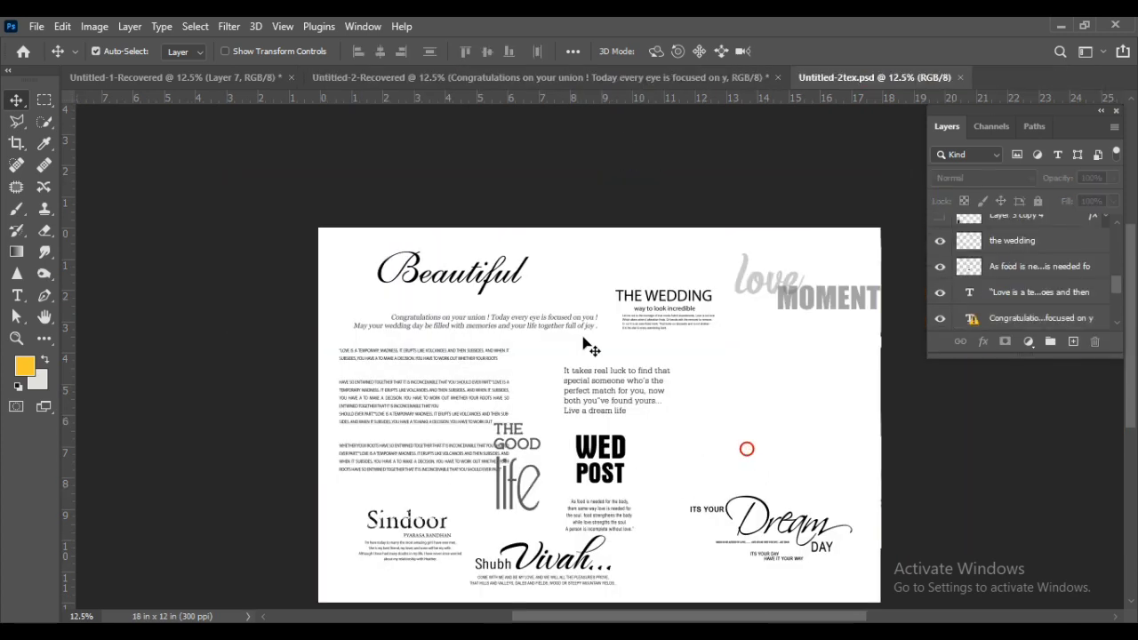
drag(586, 333, 387, 435)
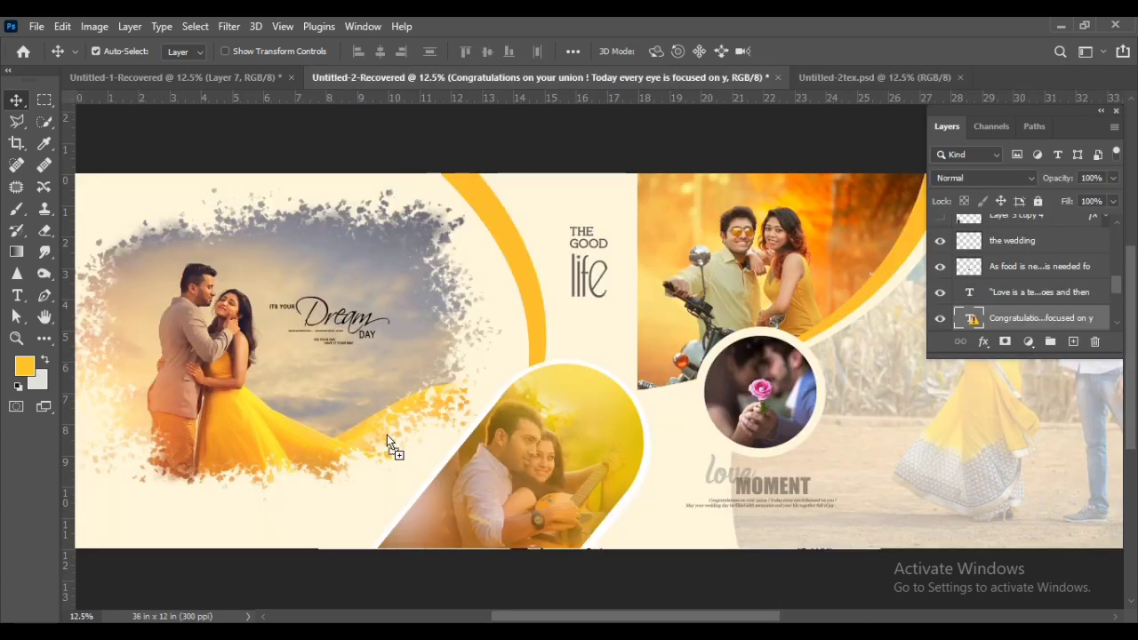
drag(236, 517, 404, 439)
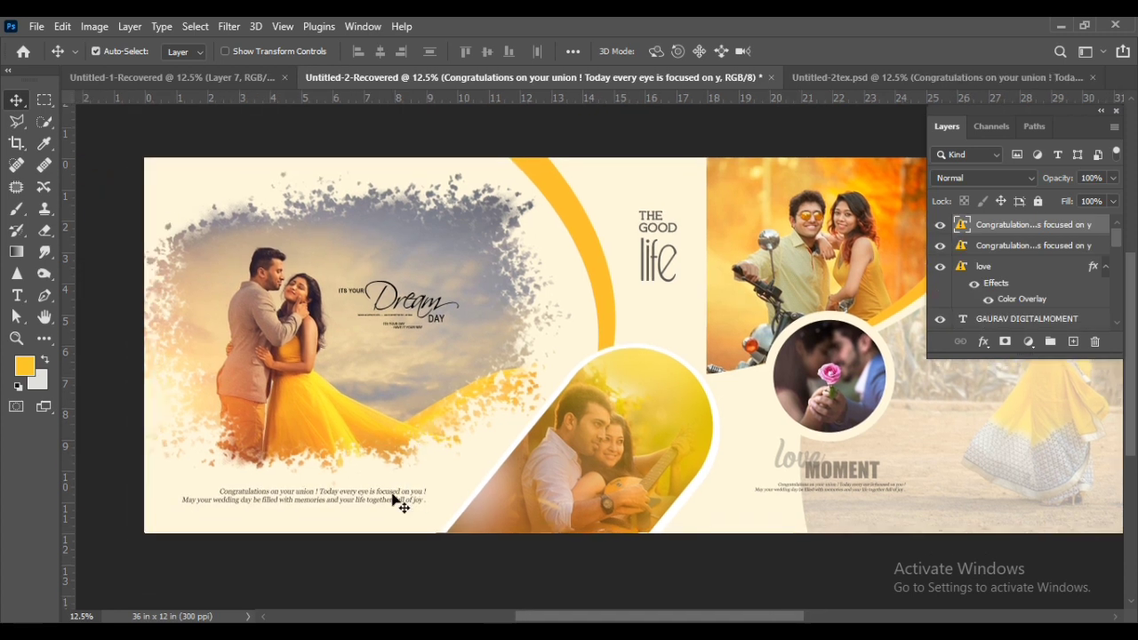
mouse_move(397, 502)
mouse_down()
mouse_move(384, 498)
mouse_move(389, 506)
mouse_up()
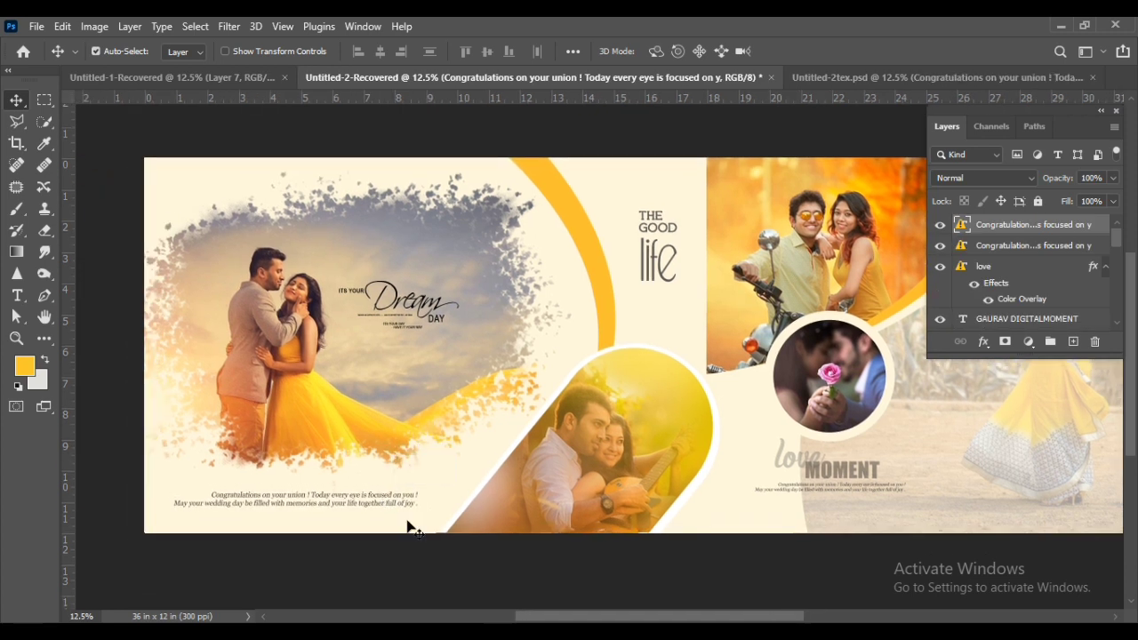
Scale the congratulations text below the splash-masked photo down slightly and keep it centred beneath the couple
click(728, 323)
drag(414, 506, 400, 507)
key(Return)
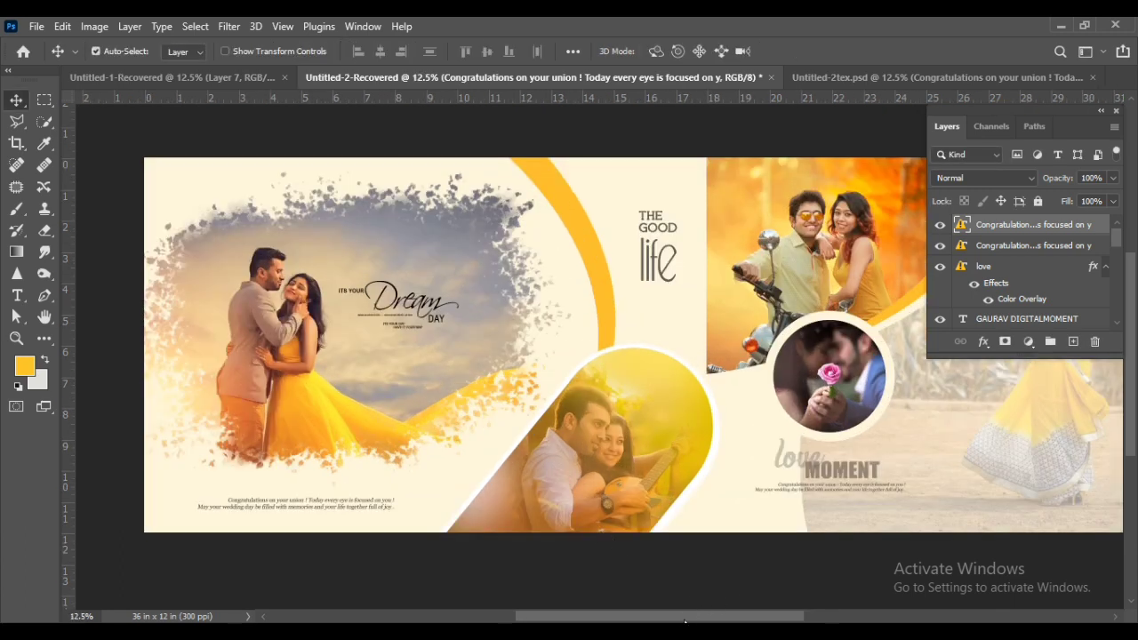
Place a vertical guide at the middle of the spread, at 18 in
scroll(691, 620, up, 1)
drag(682, 616, 755, 616)
drag(69, 458, 453, 471)
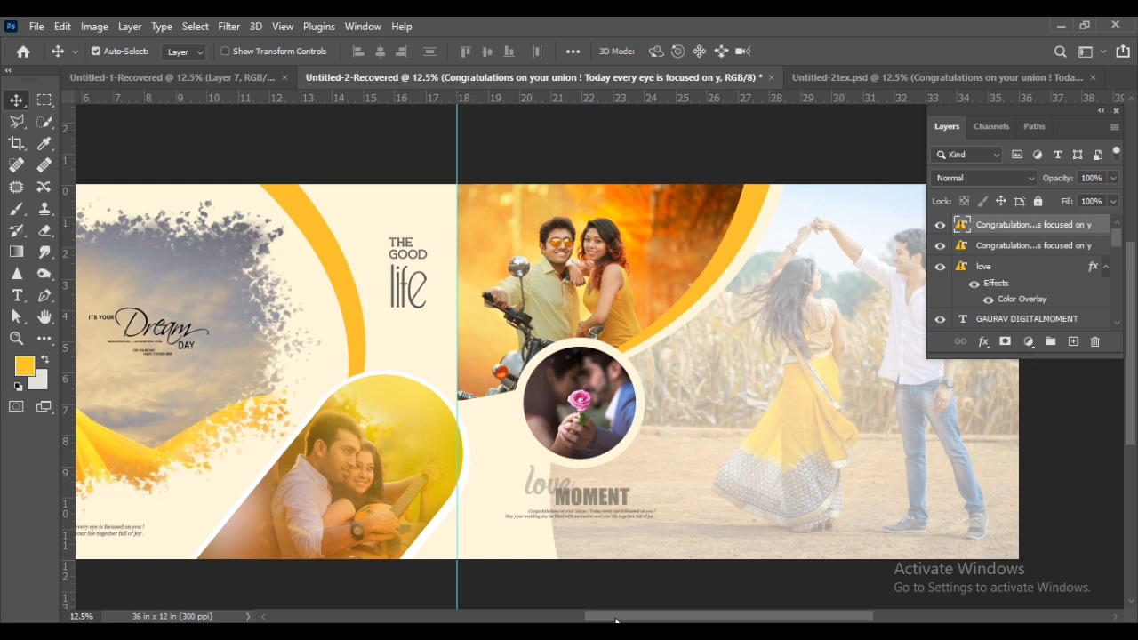
Move "The Good life" title slightly down and right, between the yellow curve and the centre guide
drag(617, 619, 580, 619)
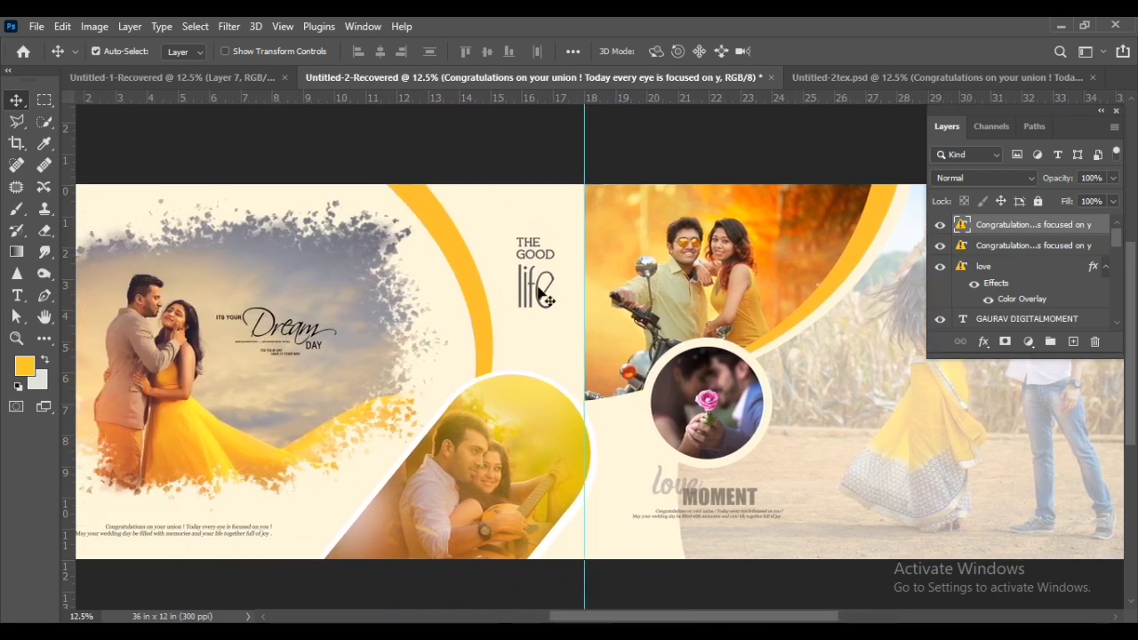
drag(538, 298, 540, 308)
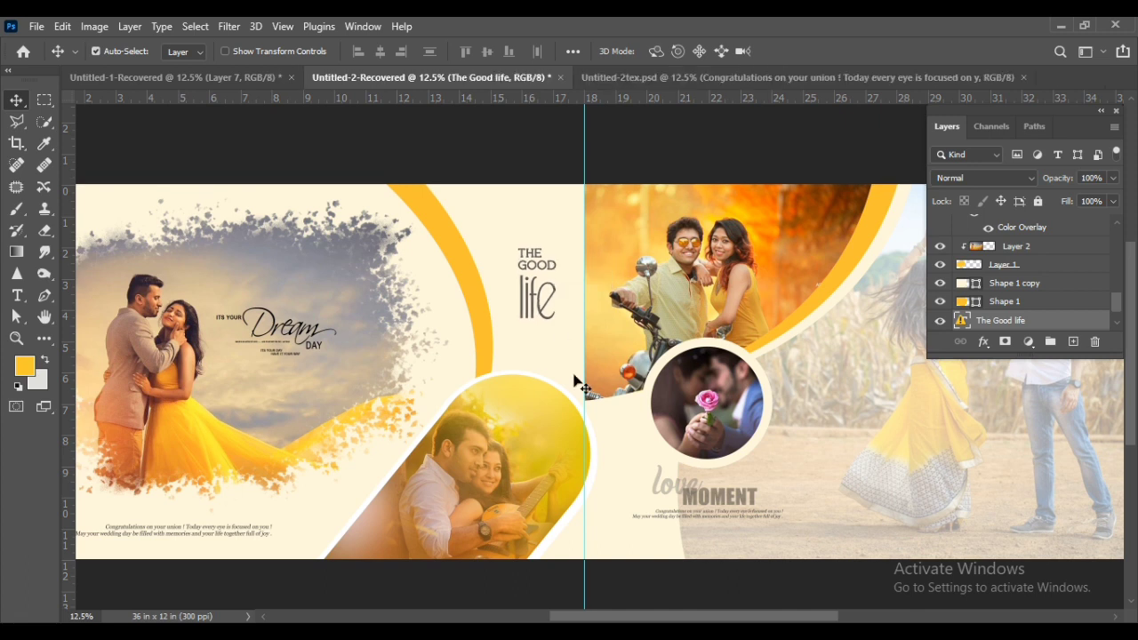
scroll(576, 382, down, 1)
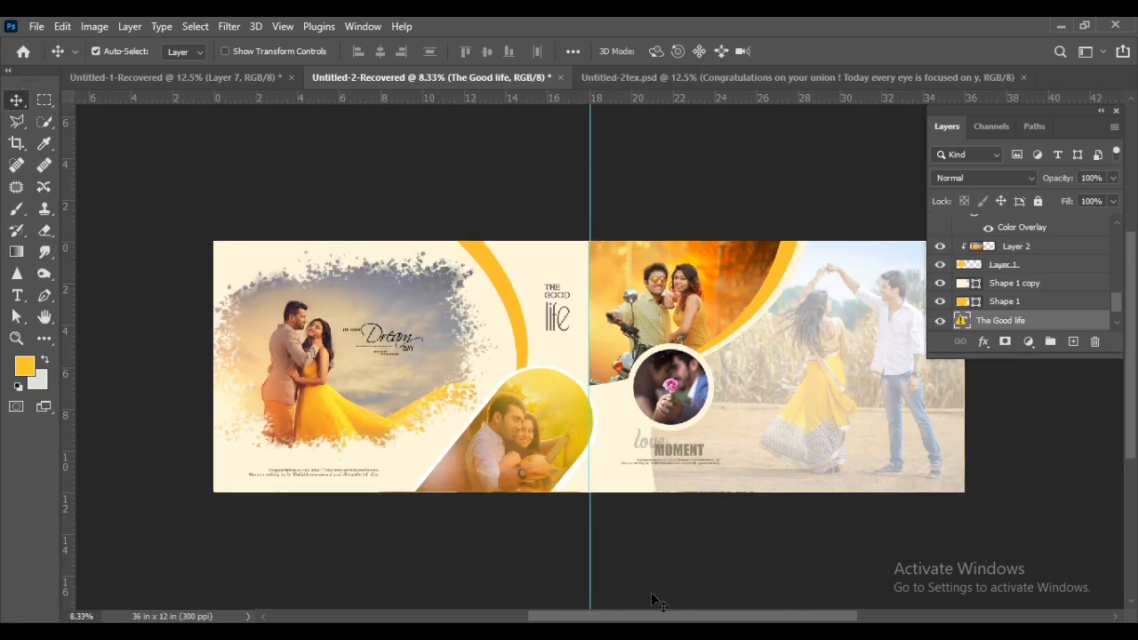